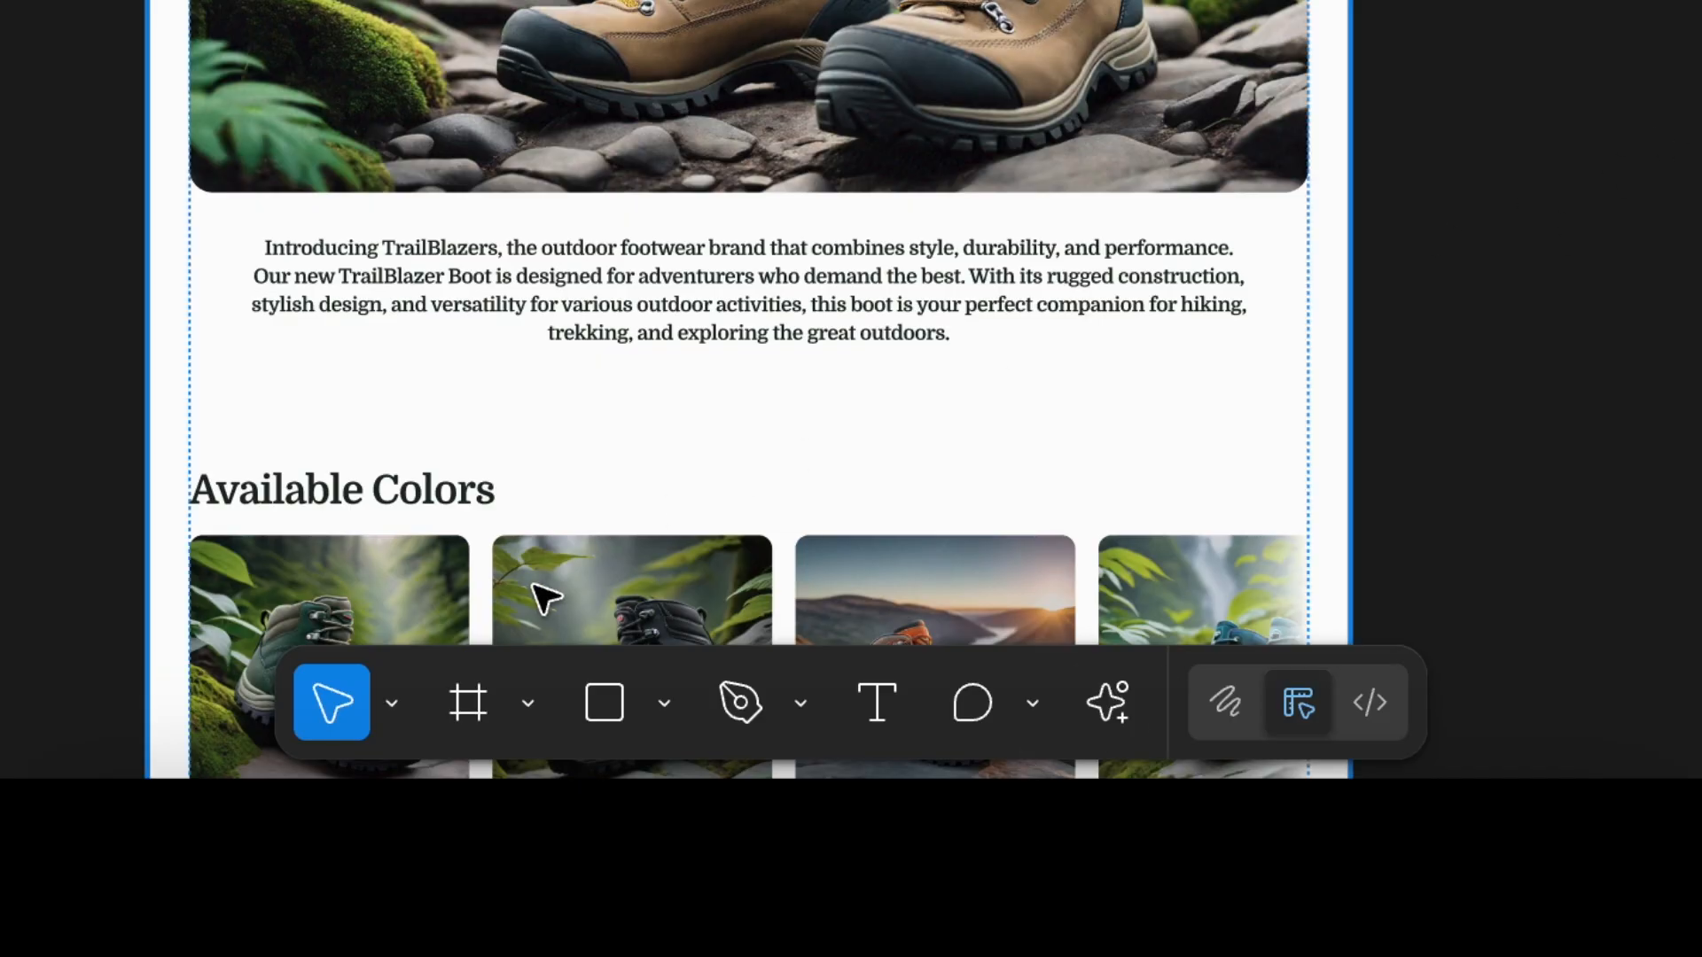
Look through the move-tools list and pan across the landing page.
{"action": "left_click", "coordinate": [390, 701]}
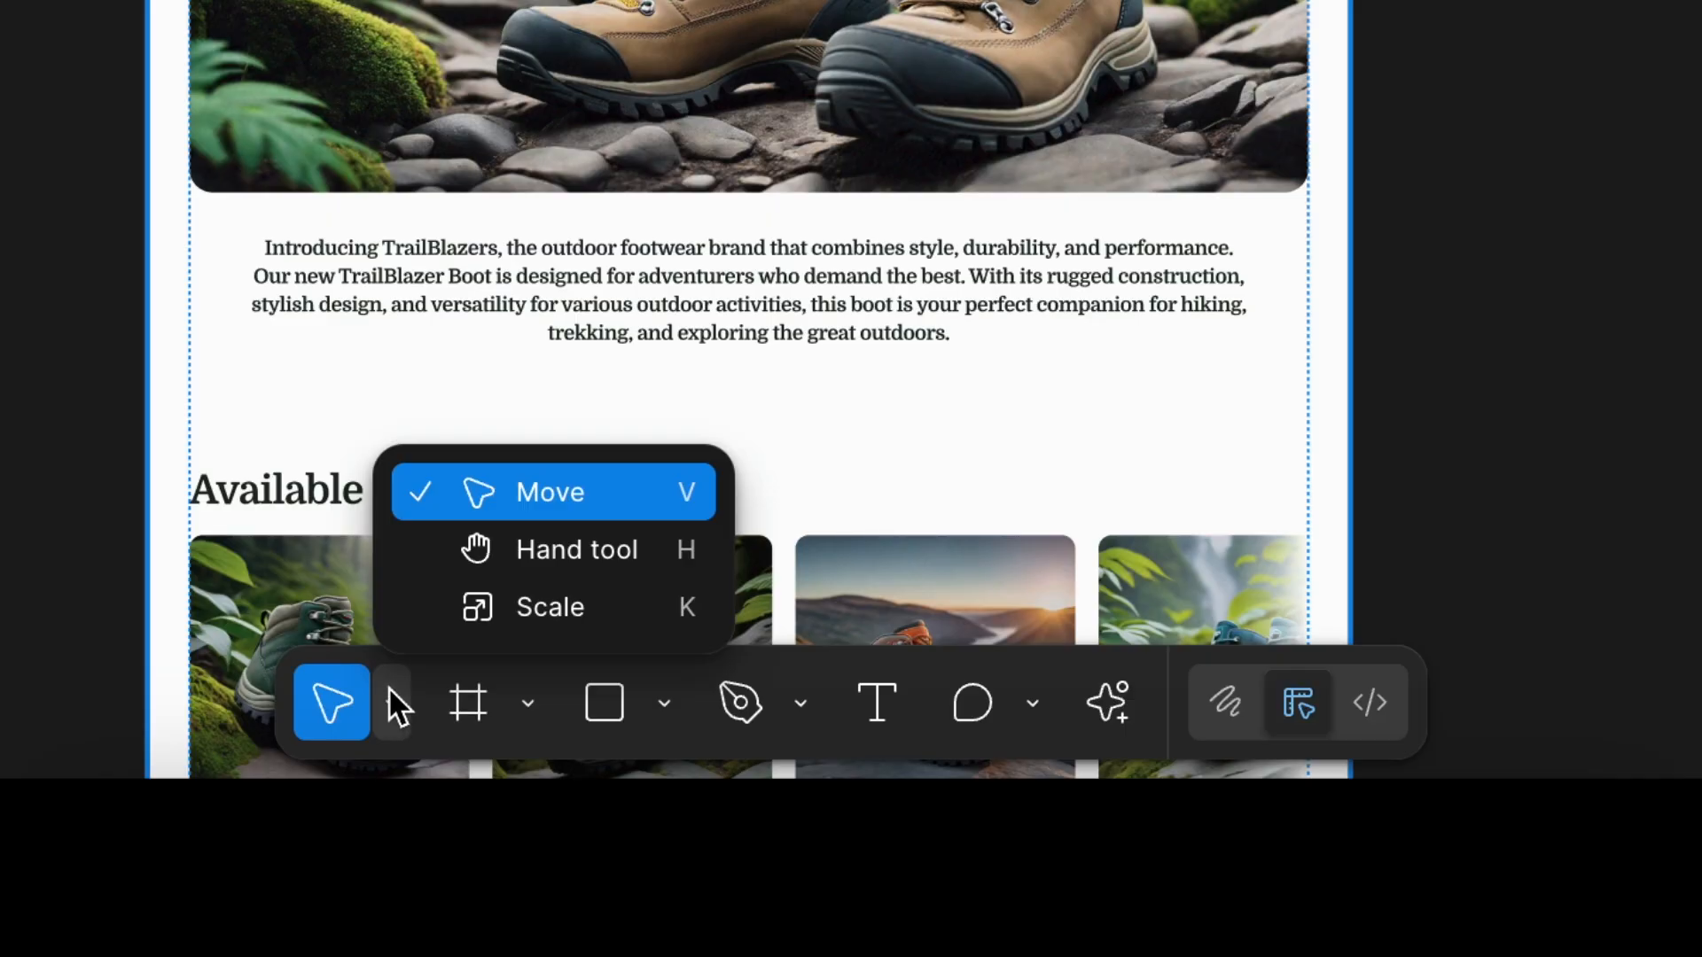
{"action": "left_click", "coordinate": [390, 700]}
{"action": "key", "text": "space"}
{"action": "left_click_drag", "start_coordinate": [612, 0], "coordinate": [611, 0]}
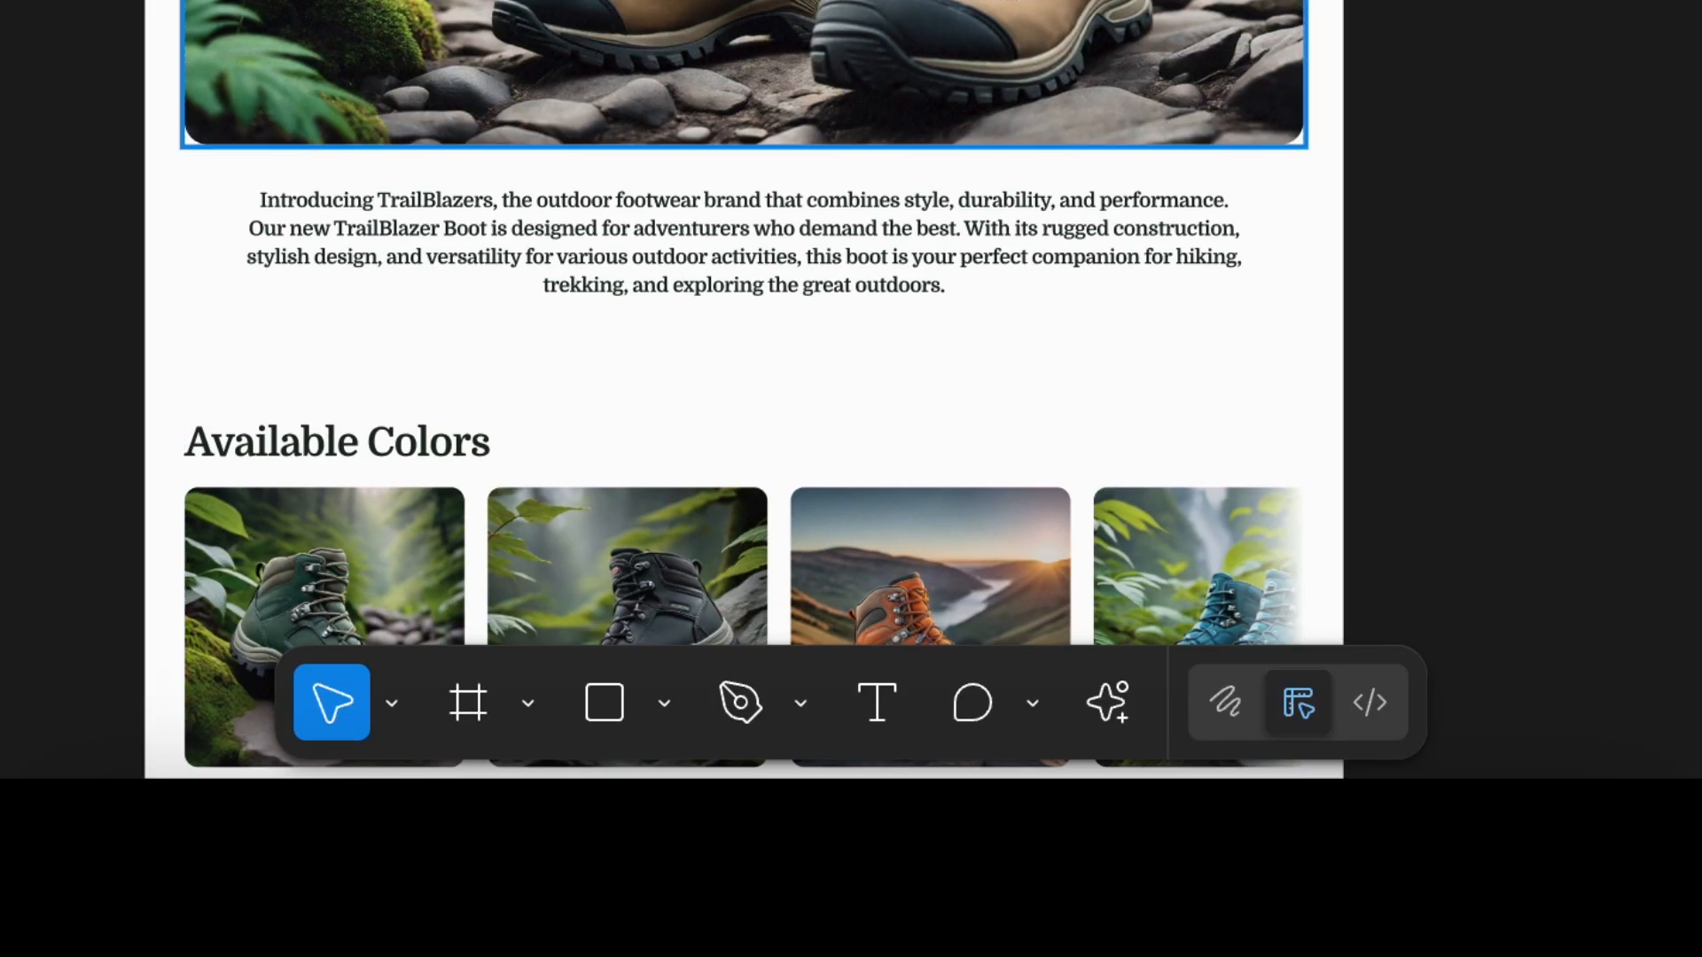
{"action": "scroll", "coordinate": [604, 0], "scroll_direction": "up", "scroll_amount": 5}
{"action": "scroll", "coordinate": [605, 0], "scroll_direction": "down", "scroll_amount": 3}
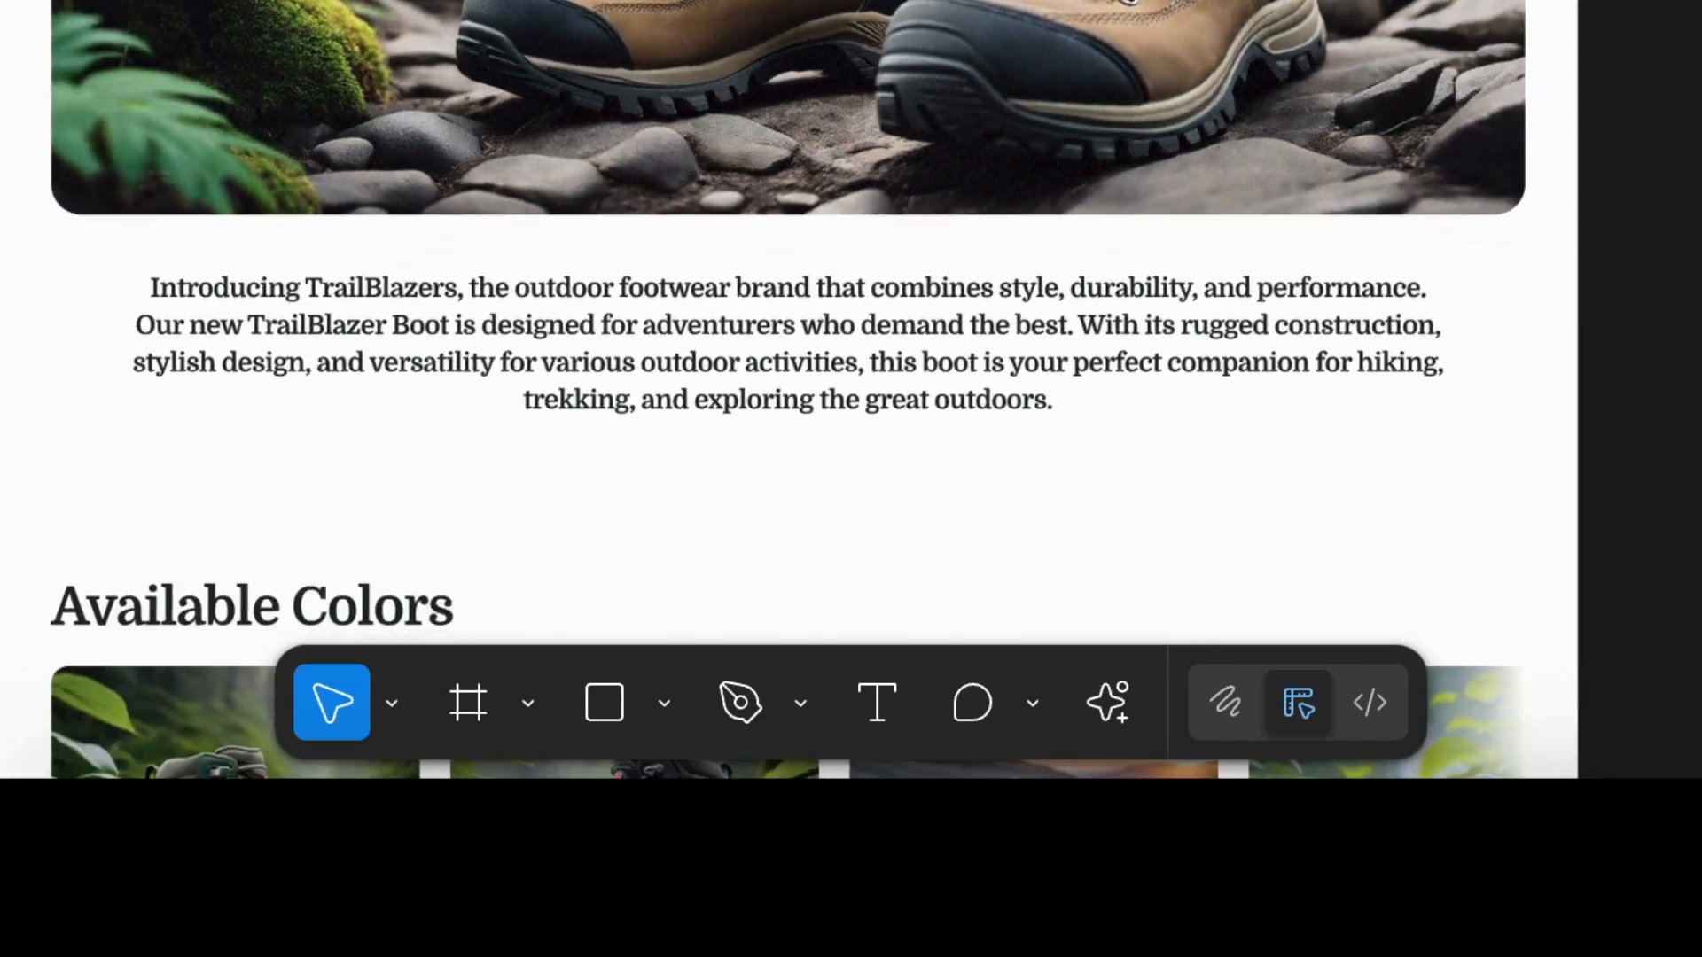
{"action": "scroll", "coordinate": [604, 0], "scroll_direction": "down", "scroll_amount": 2}
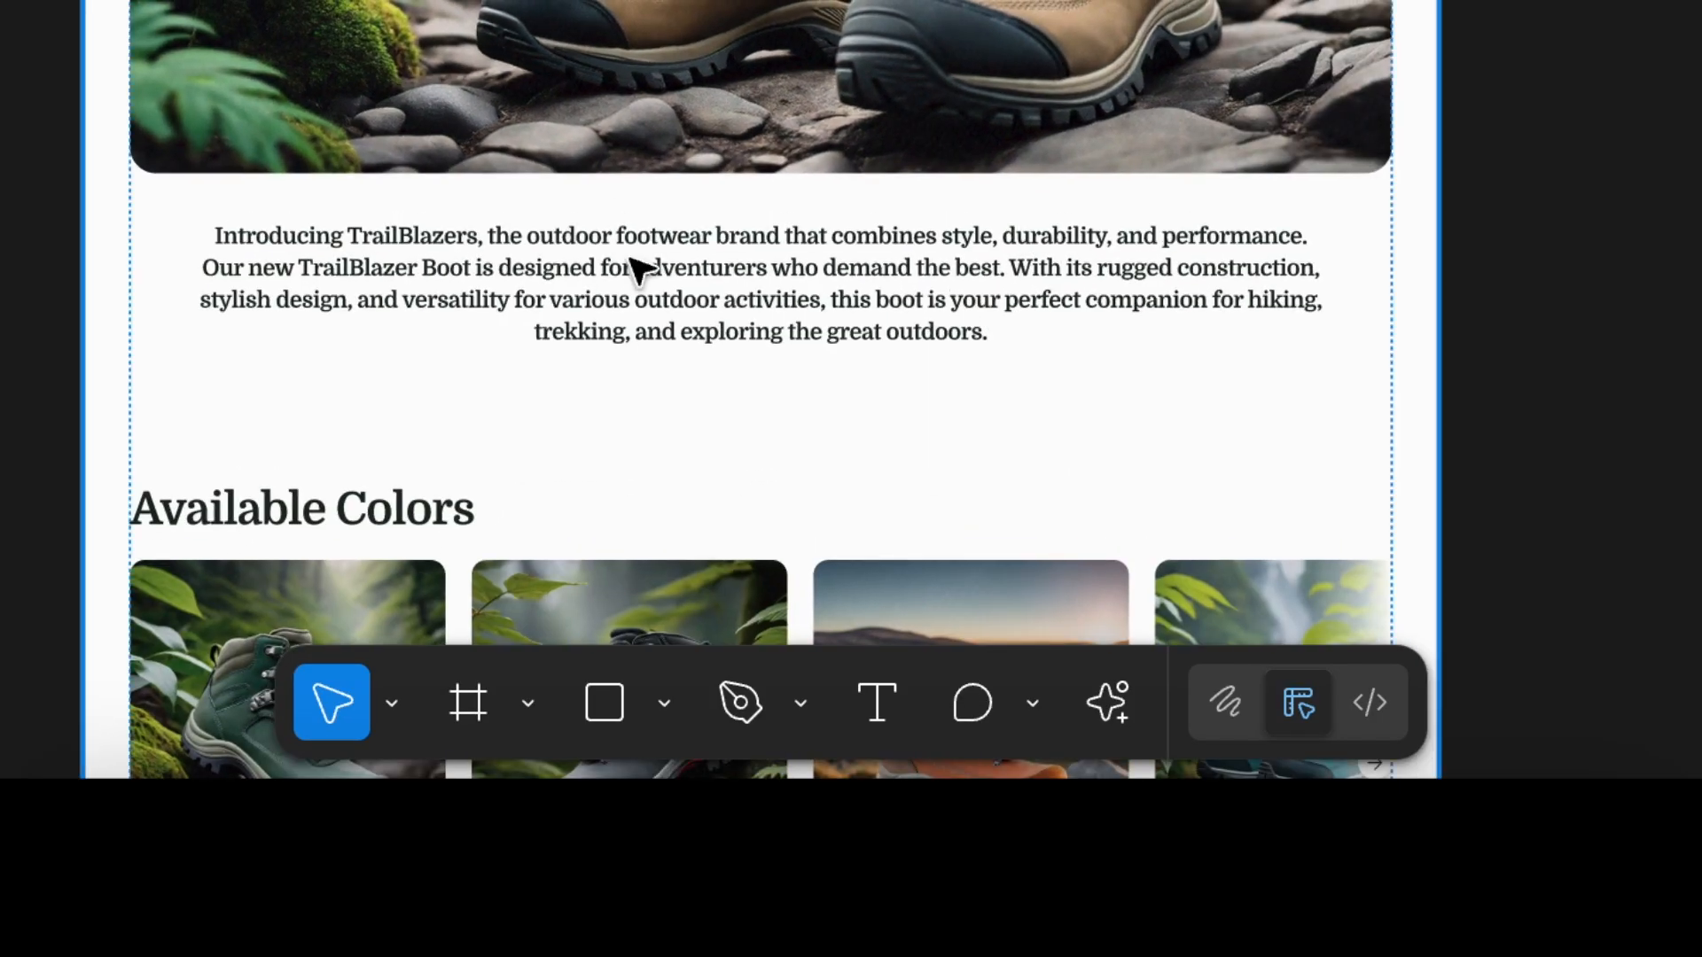
Try the frame, rectangle, shape, text and comment tools and the AI features menu.
{"action": "left_click", "coordinate": [477, 706]}
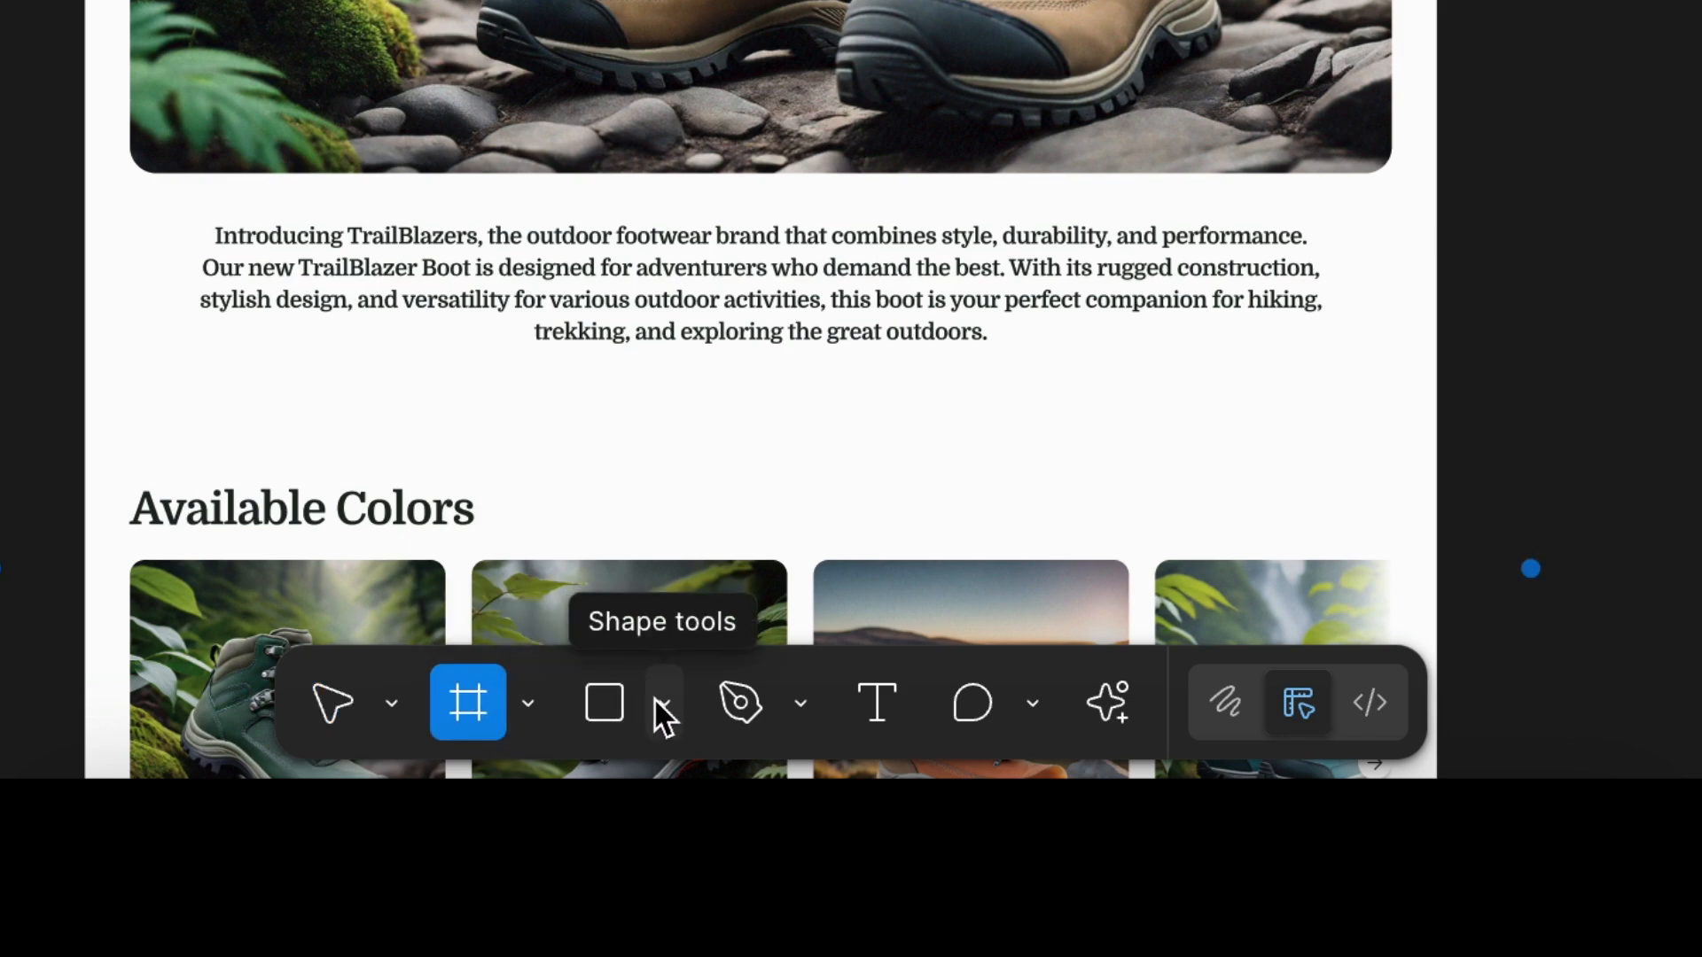
{"action": "left_click", "coordinate": [620, 700]}
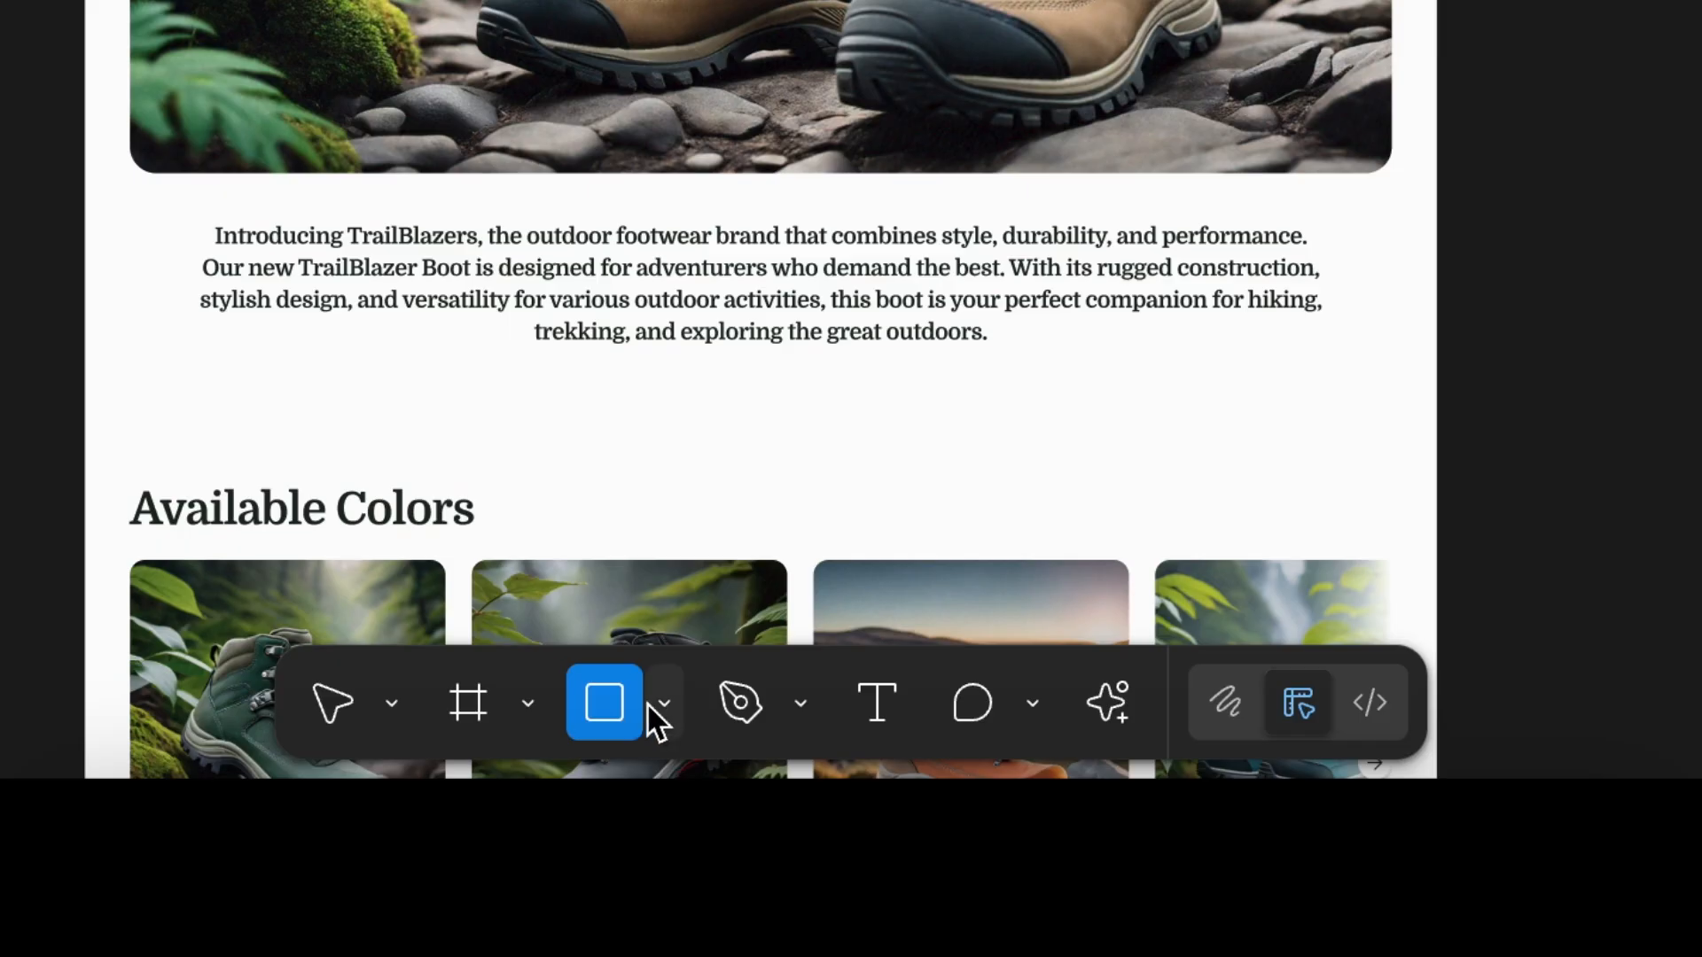
{"action": "left_click", "coordinate": [665, 705]}
{"action": "left_click", "coordinate": [870, 714]}
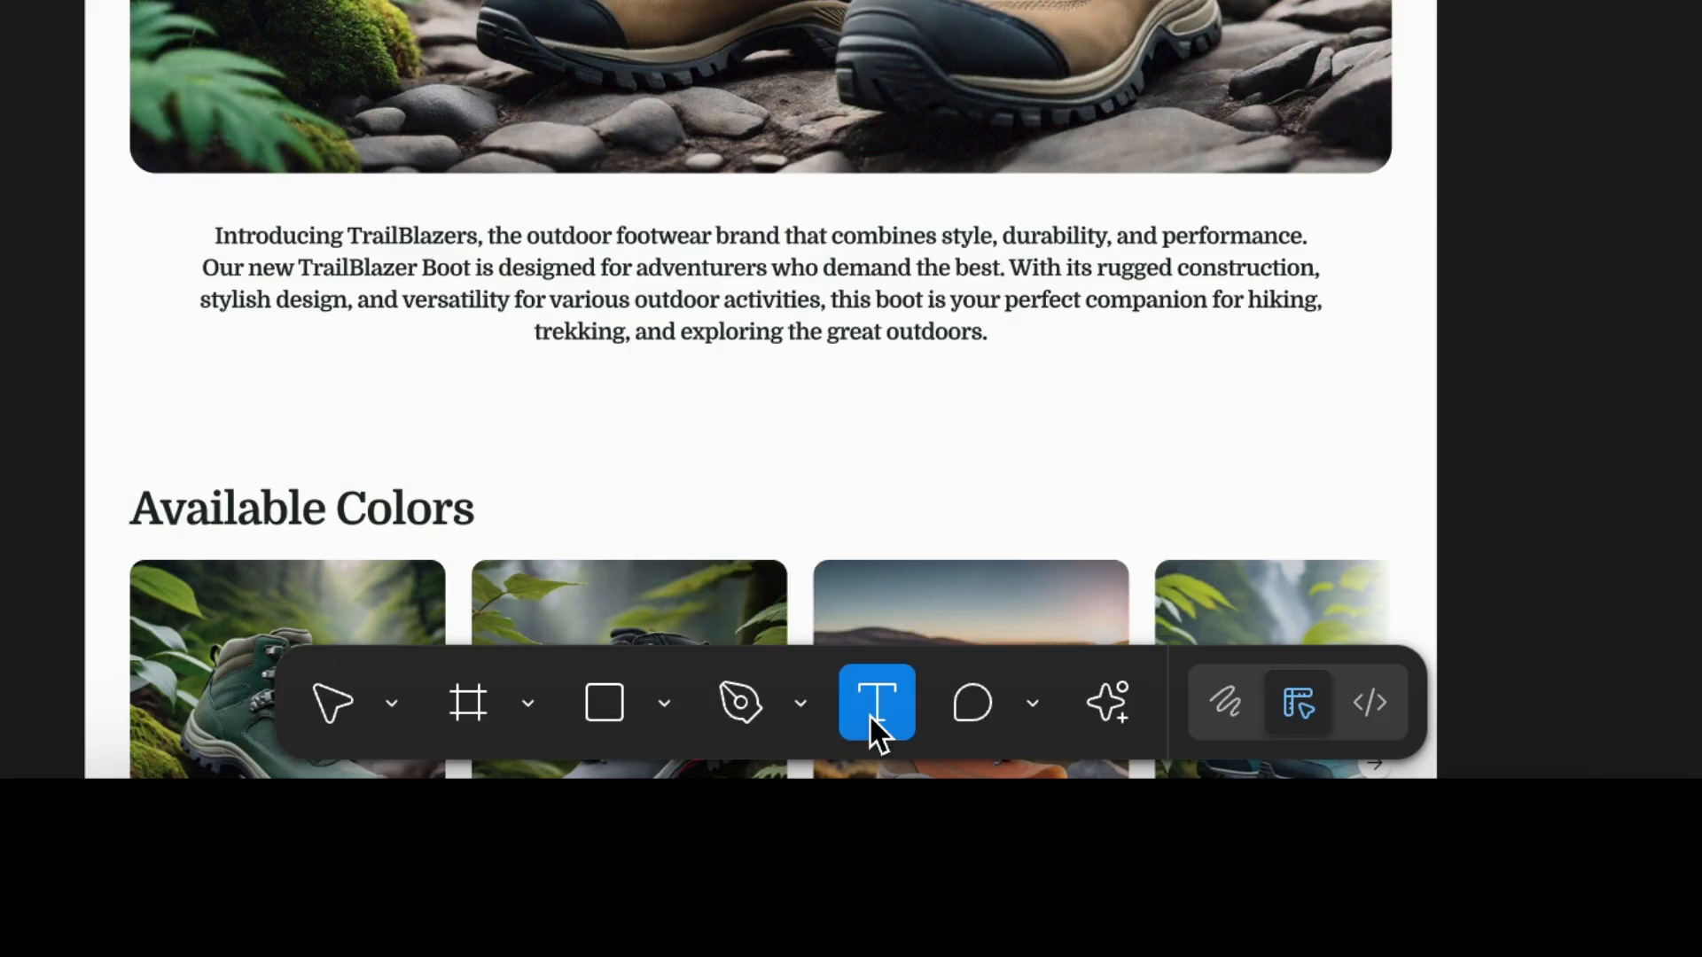
{"action": "left_click", "coordinate": [984, 709]}
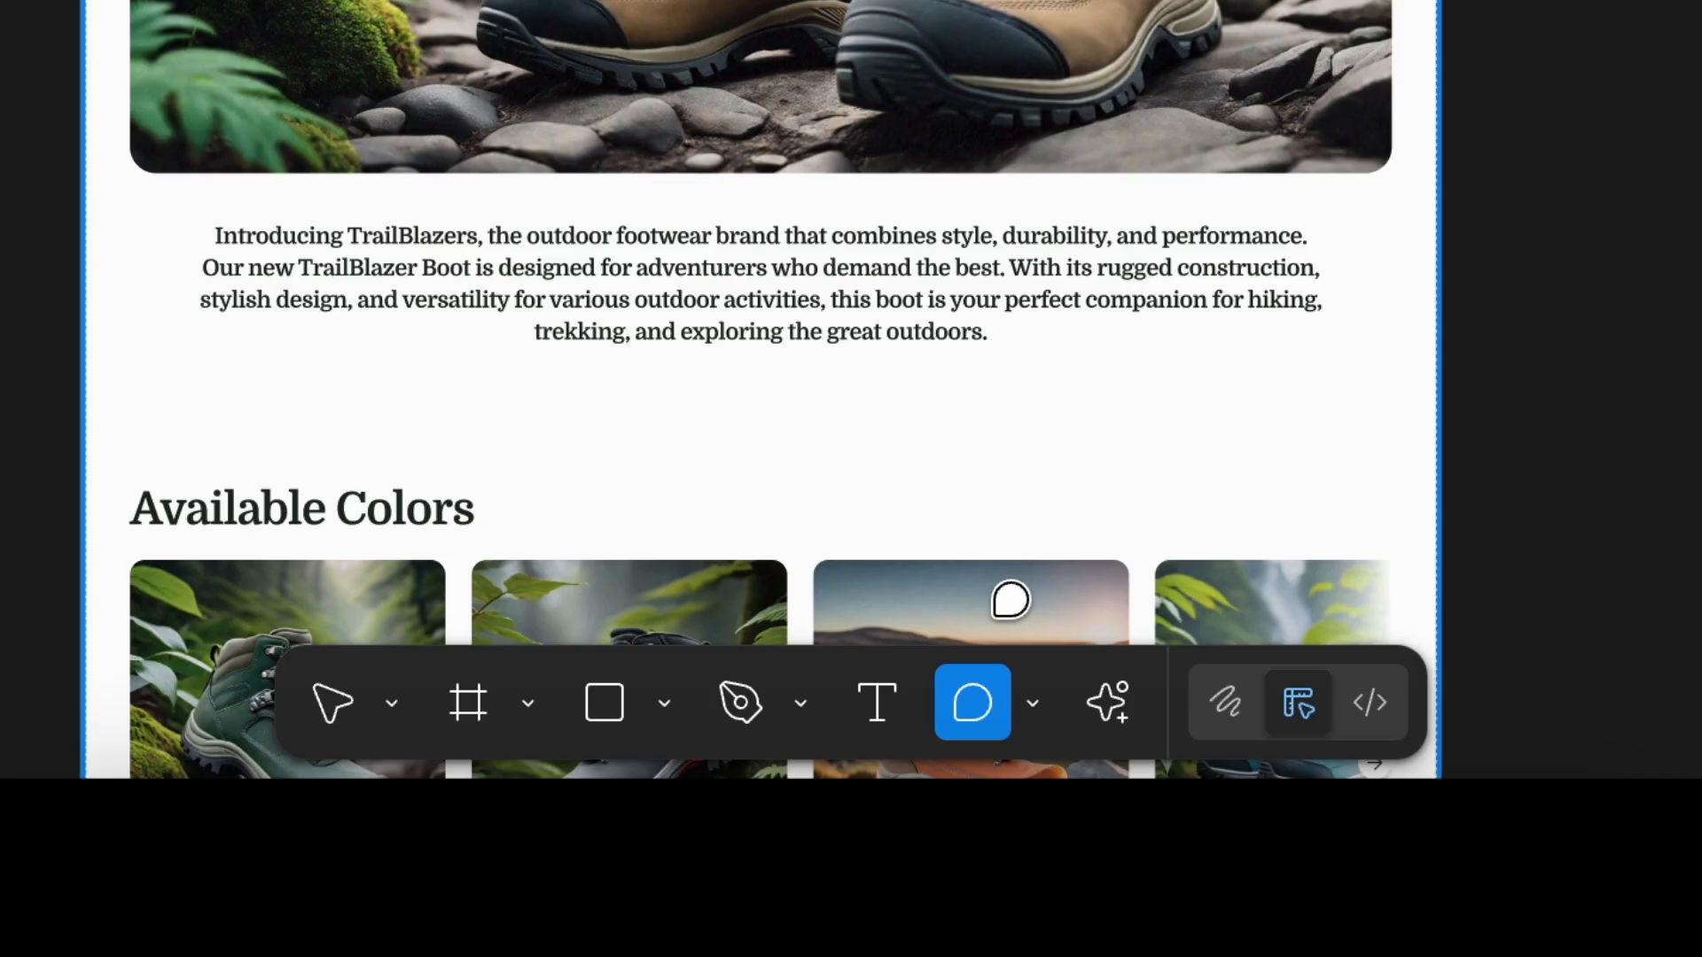
{"action": "left_click", "coordinate": [1108, 701]}
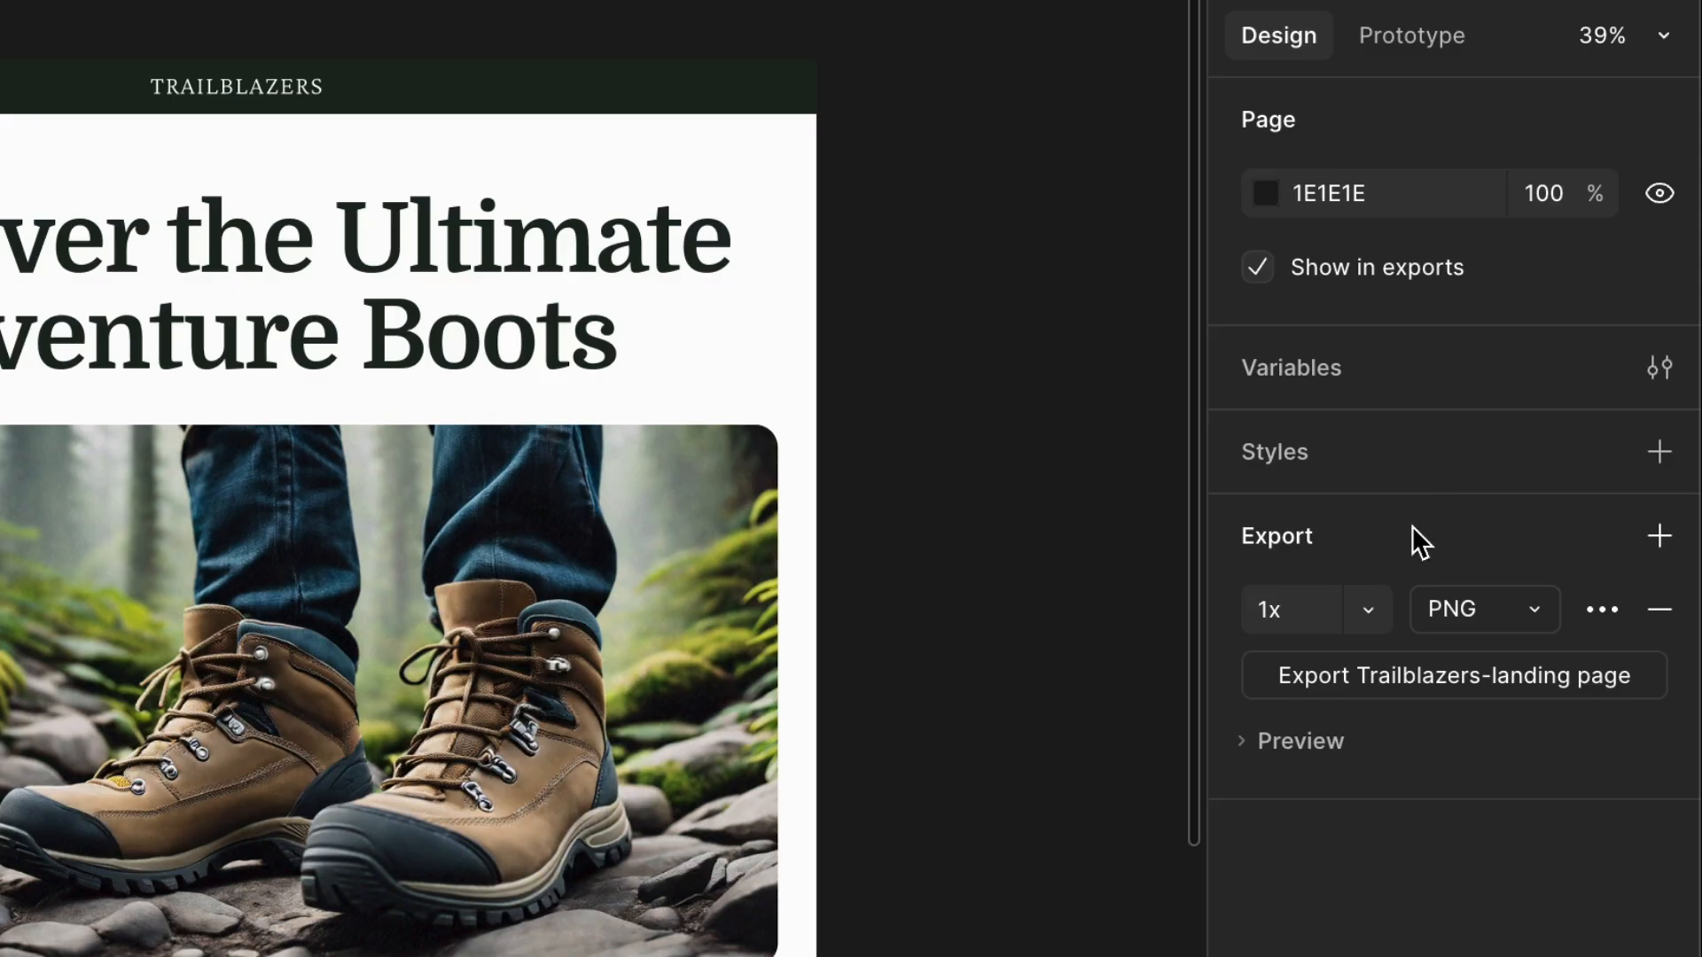
Inspect the boots-photo frame and hero headline settings, then switch to Page 2.
{"action": "left_click", "coordinate": [496, 487]}
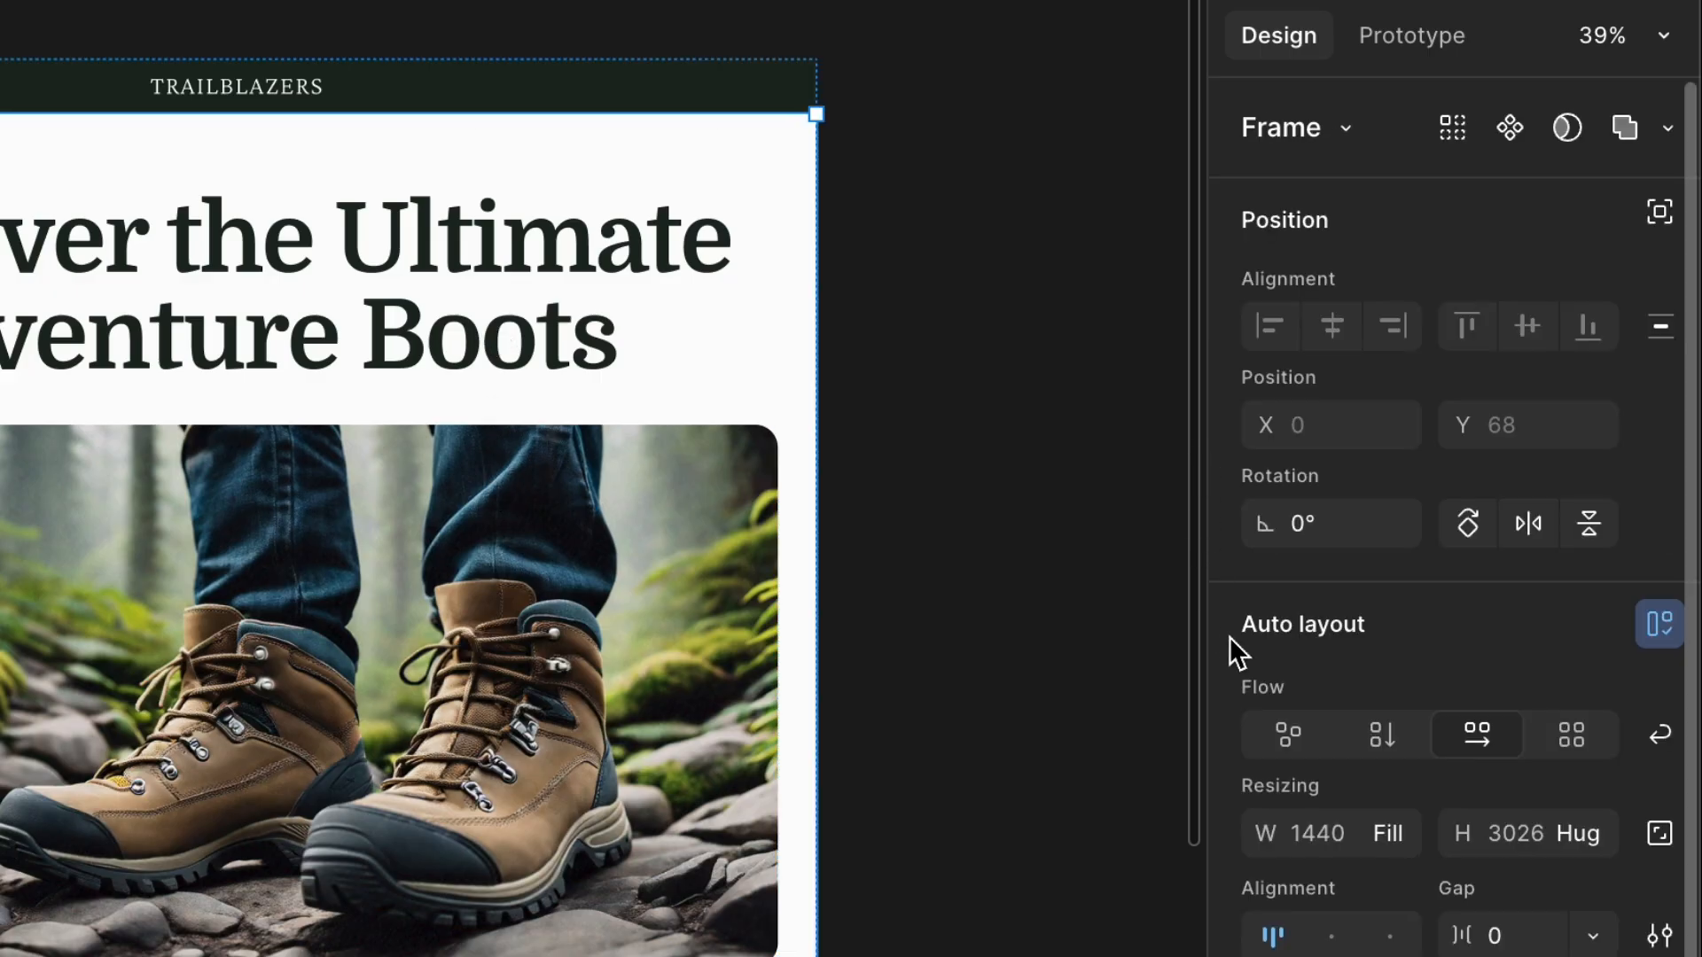
{"action": "scroll", "coordinate": [1230, 636], "scroll_direction": "down", "scroll_amount": 5}
{"action": "scroll", "coordinate": [1230, 636], "scroll_direction": "down", "scroll_amount": 3}
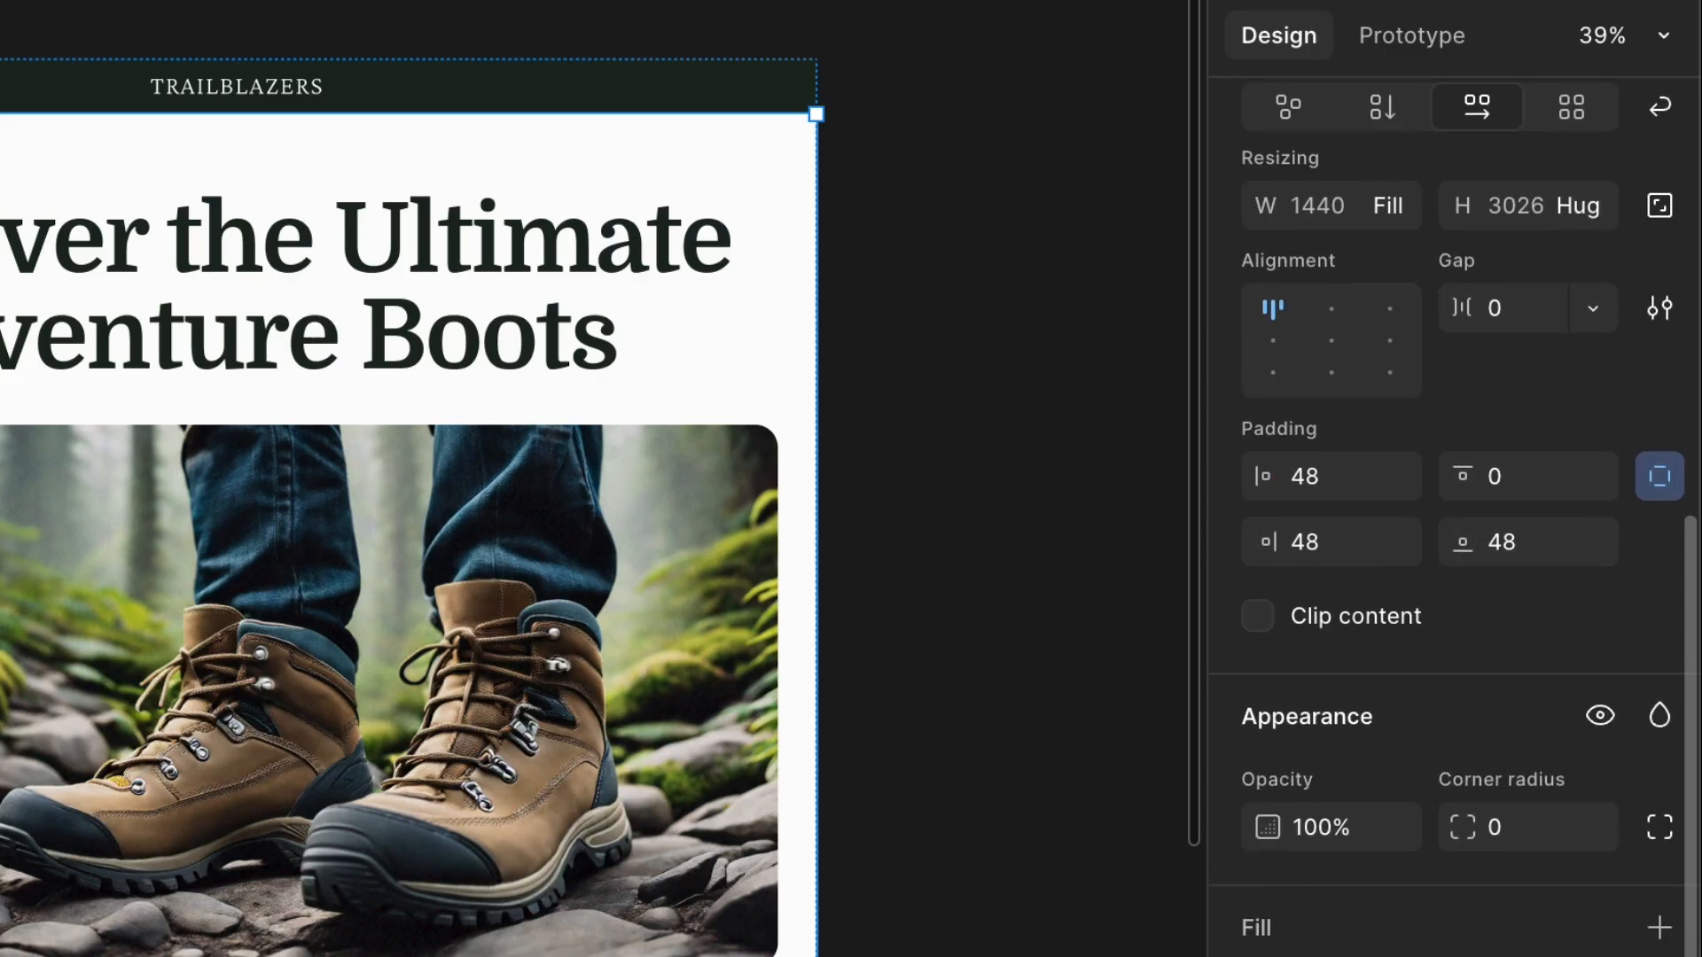
{"action": "scroll", "coordinate": [1329, 873], "scroll_direction": "up", "scroll_amount": 8}
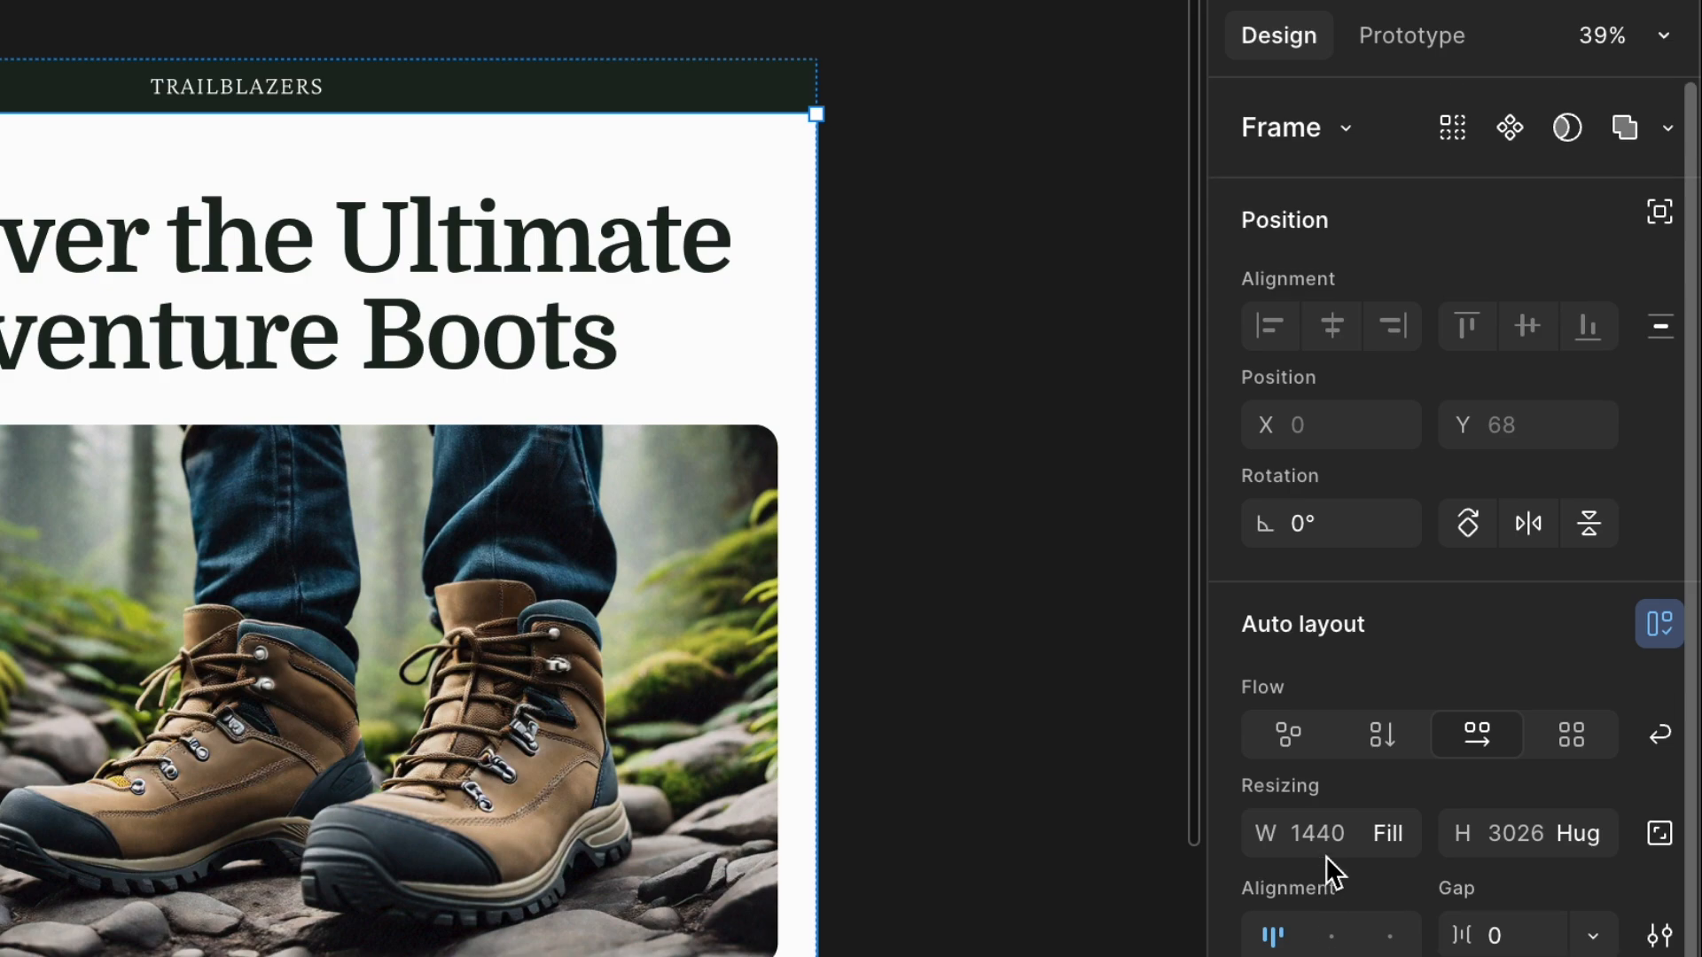
{"action": "scroll", "coordinate": [1324, 850], "scroll_direction": "down", "scroll_amount": 4}
{"action": "scroll", "coordinate": [1324, 851], "scroll_direction": "down", "scroll_amount": 4}
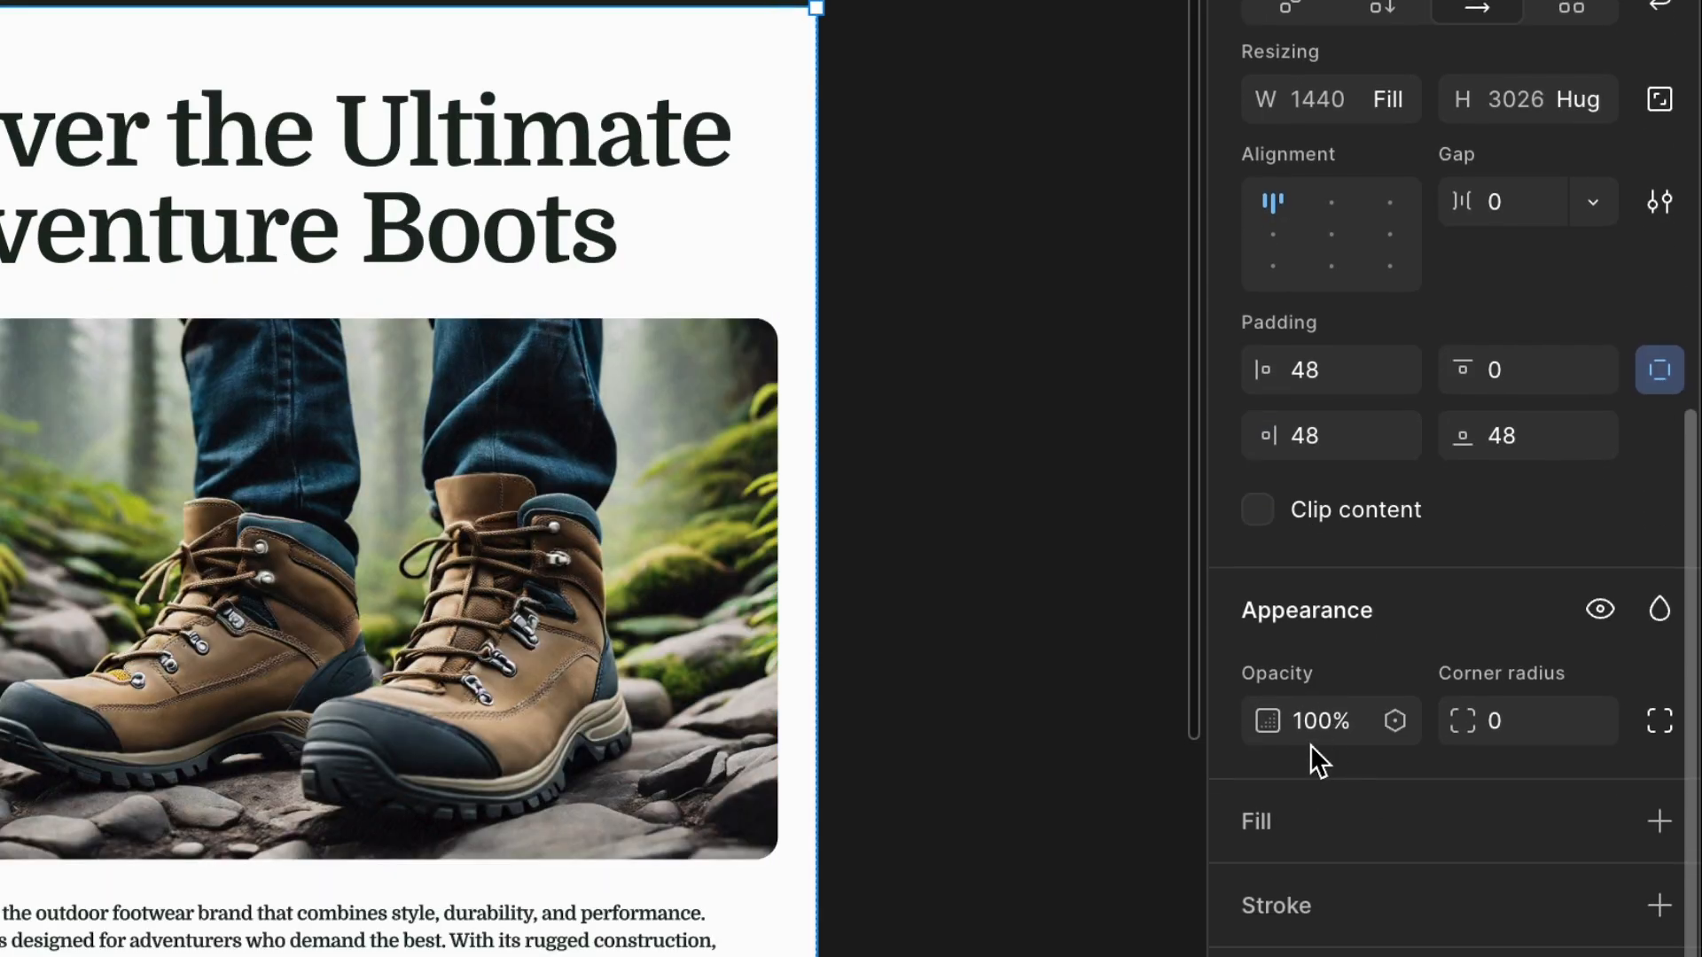
{"action": "left_click", "coordinate": [493, 258]}
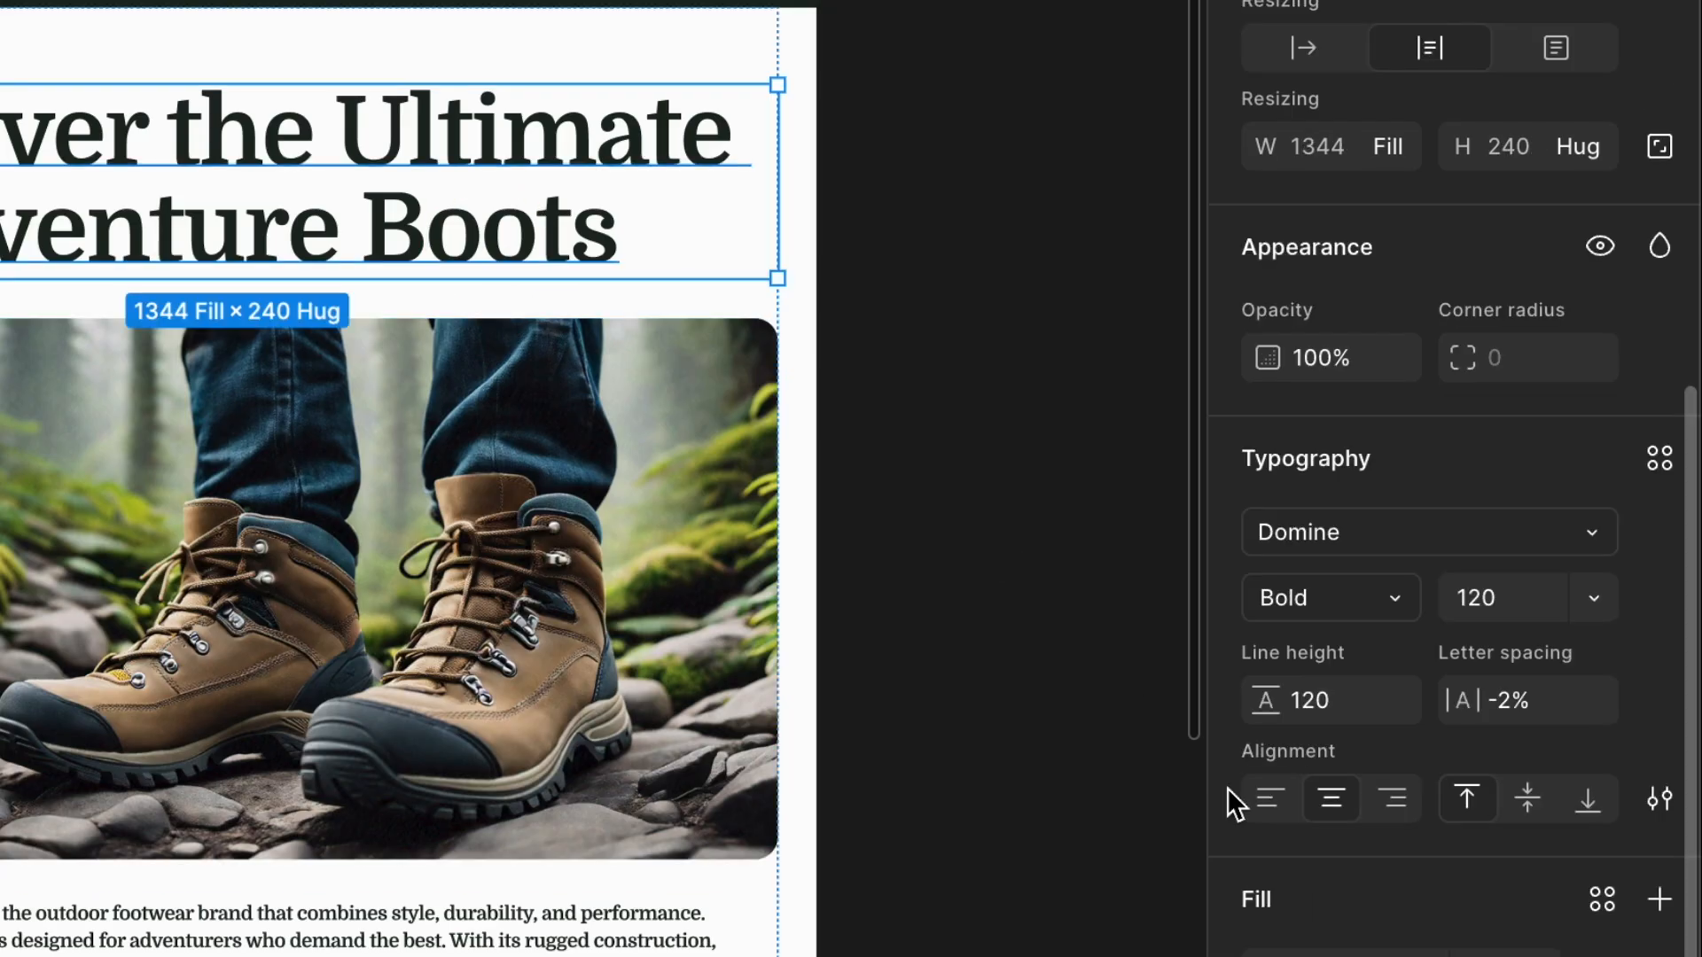
{"action": "left_click", "coordinate": [1602, 904]}
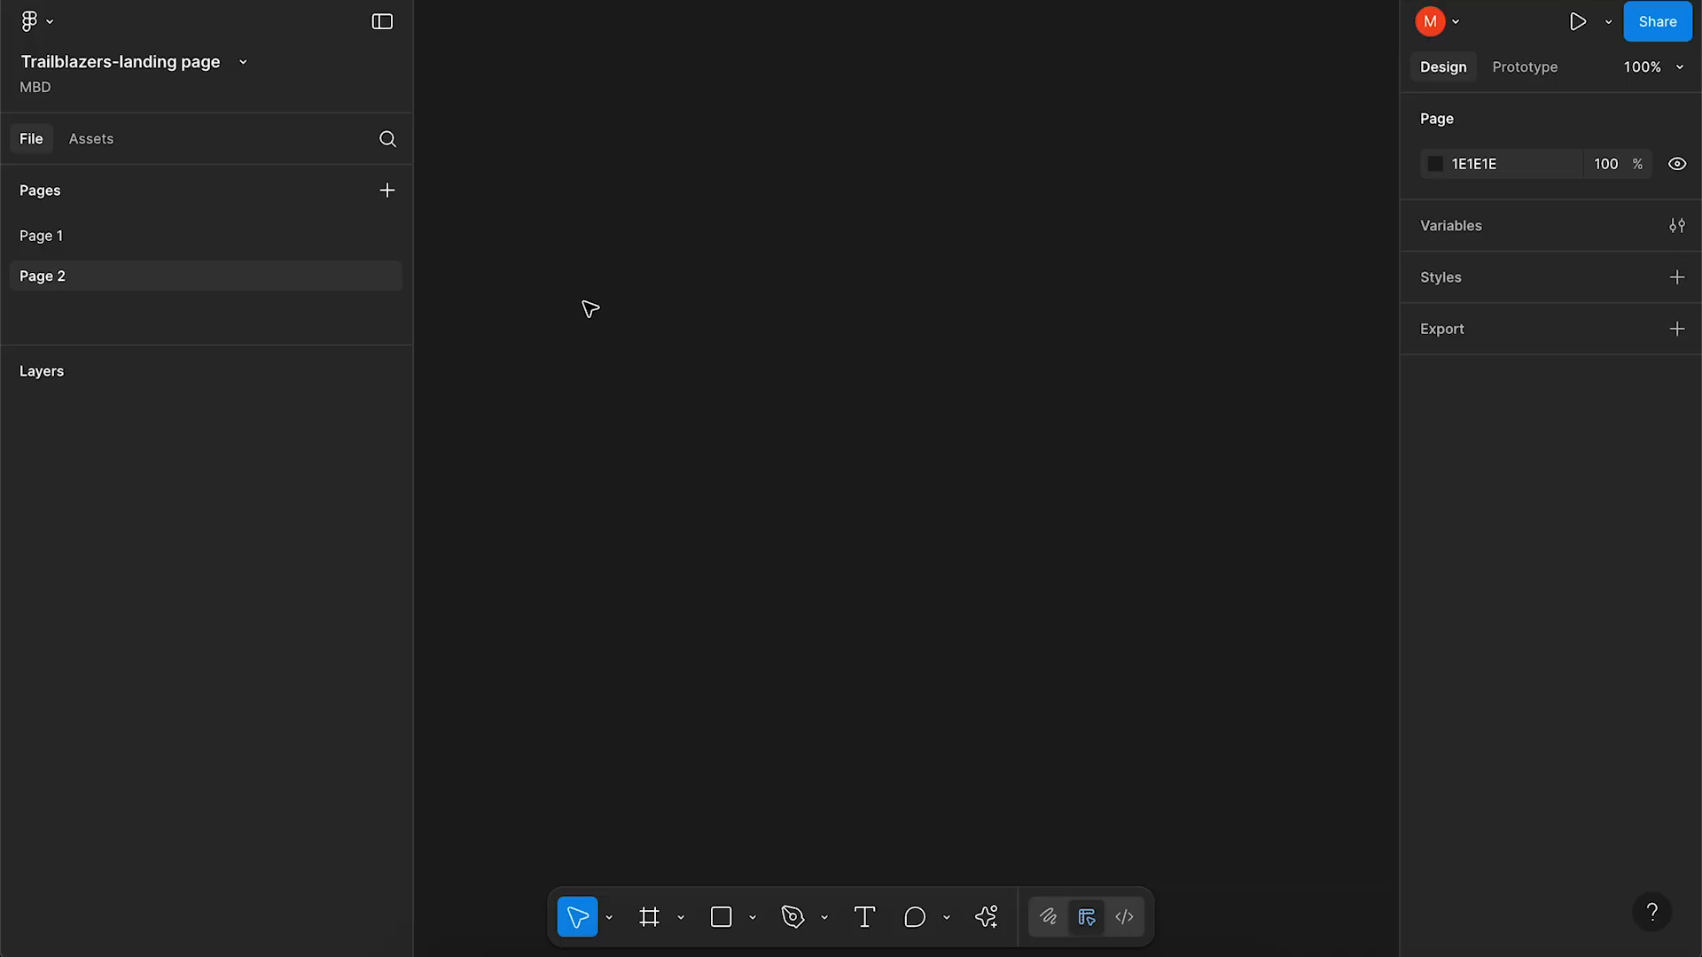
Move the TRAILBLAZERS logo right and scale it proportionally to 354 × 32.07.
{"action": "left_click_drag", "start_coordinate": [483, 321], "coordinate": [744, 325]}
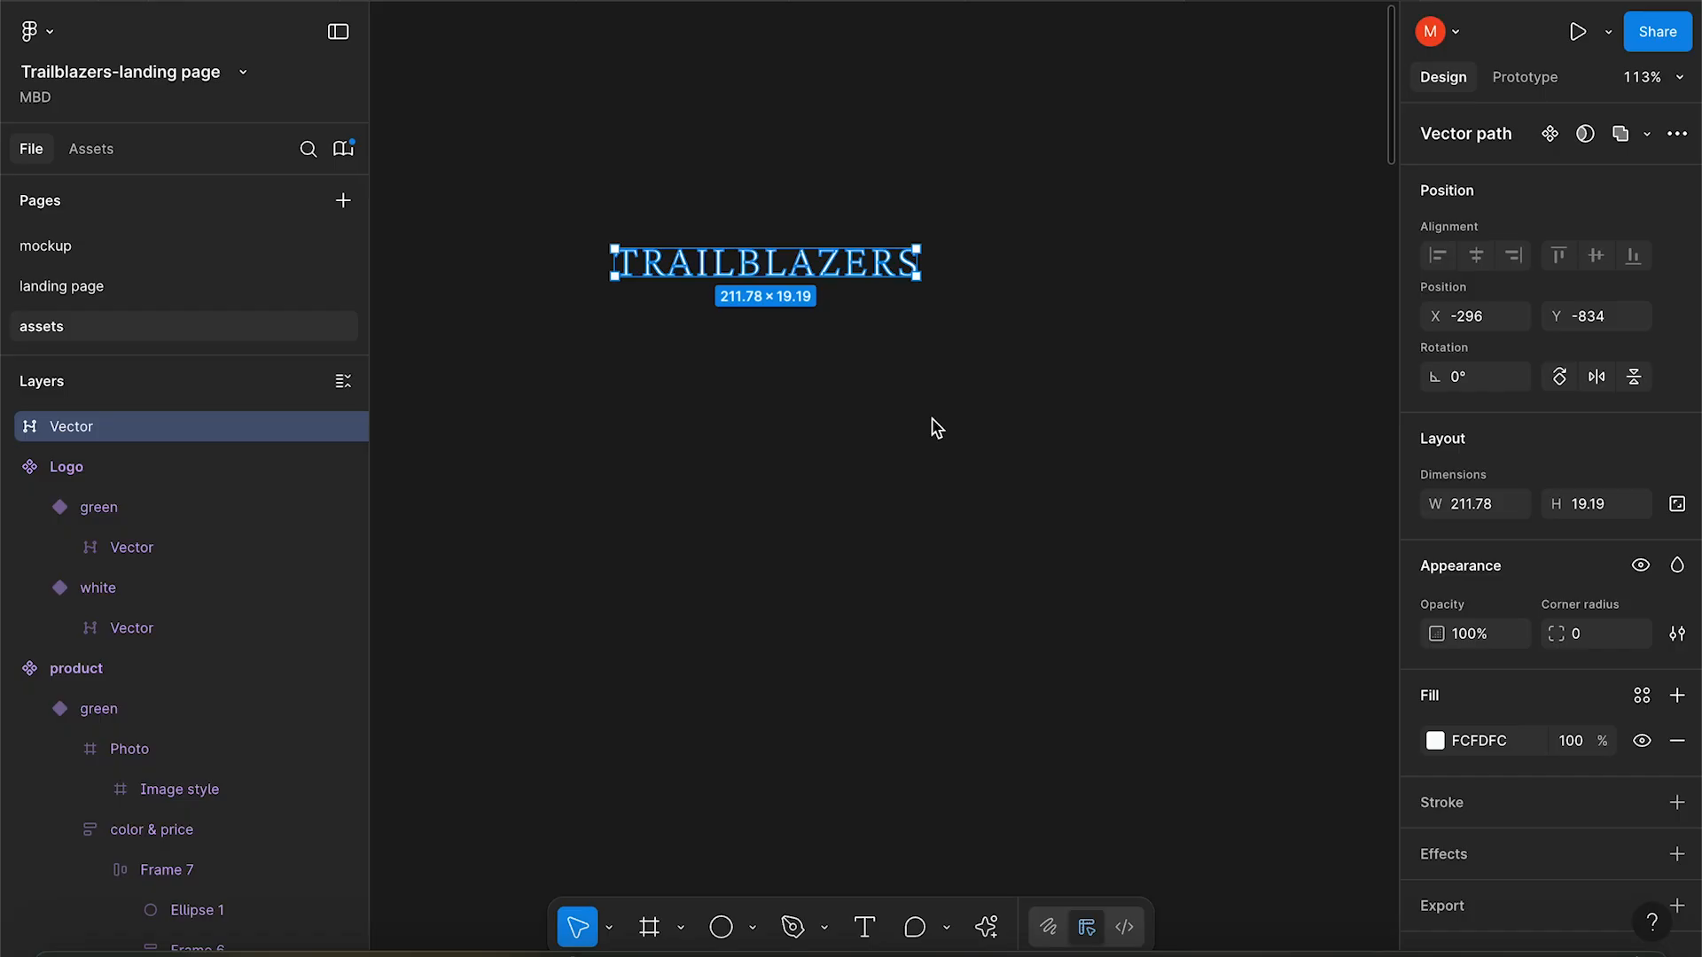
{"action": "left_click", "coordinate": [610, 929]}
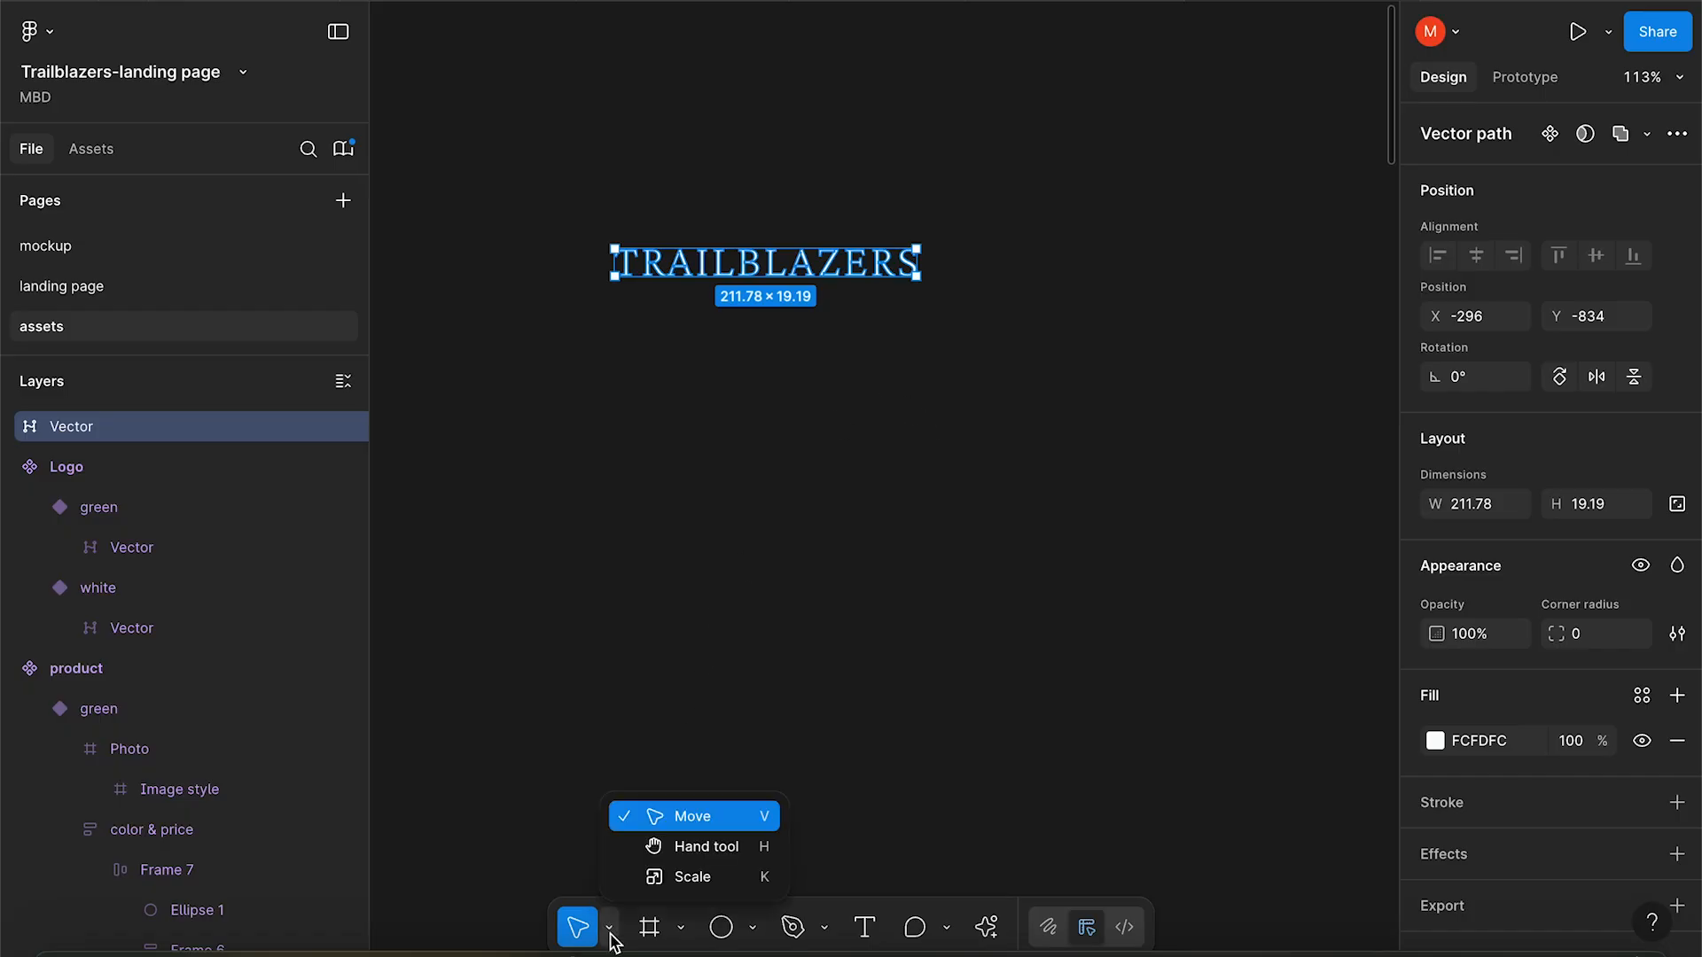
{"action": "left_click", "coordinate": [660, 880]}
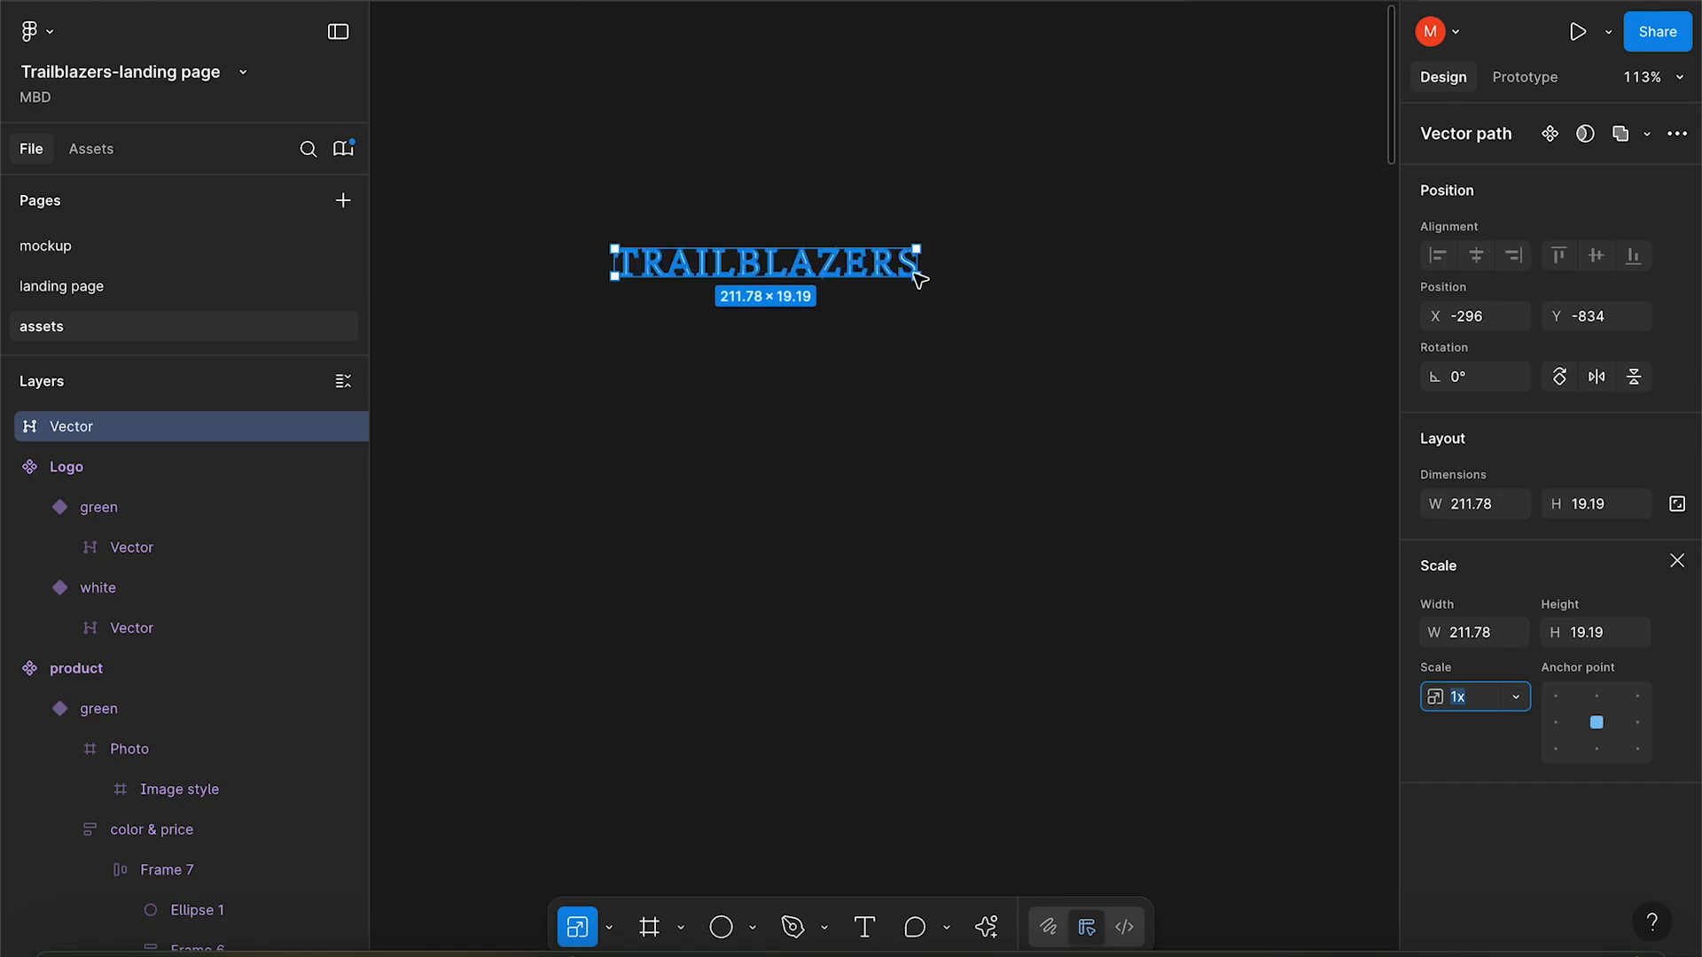
{"action": "left_click", "coordinate": [920, 278]}
{"action": "left_click_drag", "start_coordinate": [922, 282], "coordinate": [1119, 296]}
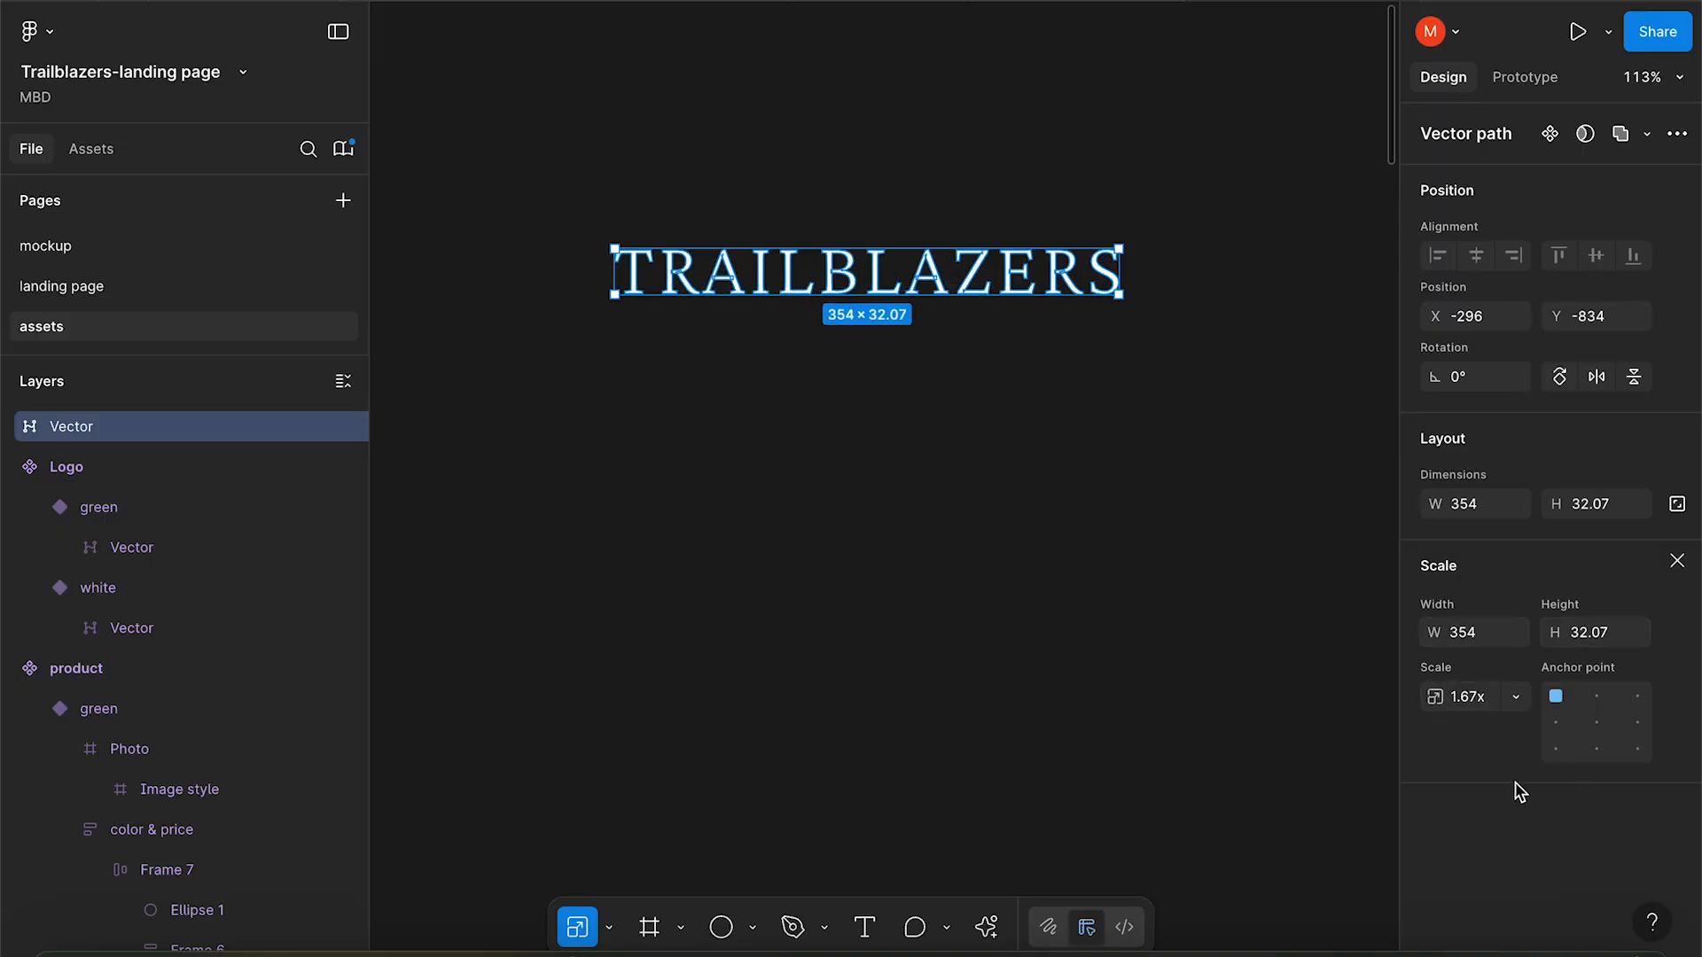
Lower the body copy, place product name and price texts beneath it, and edit the title.
{"action": "left_click", "coordinate": [873, 560]}
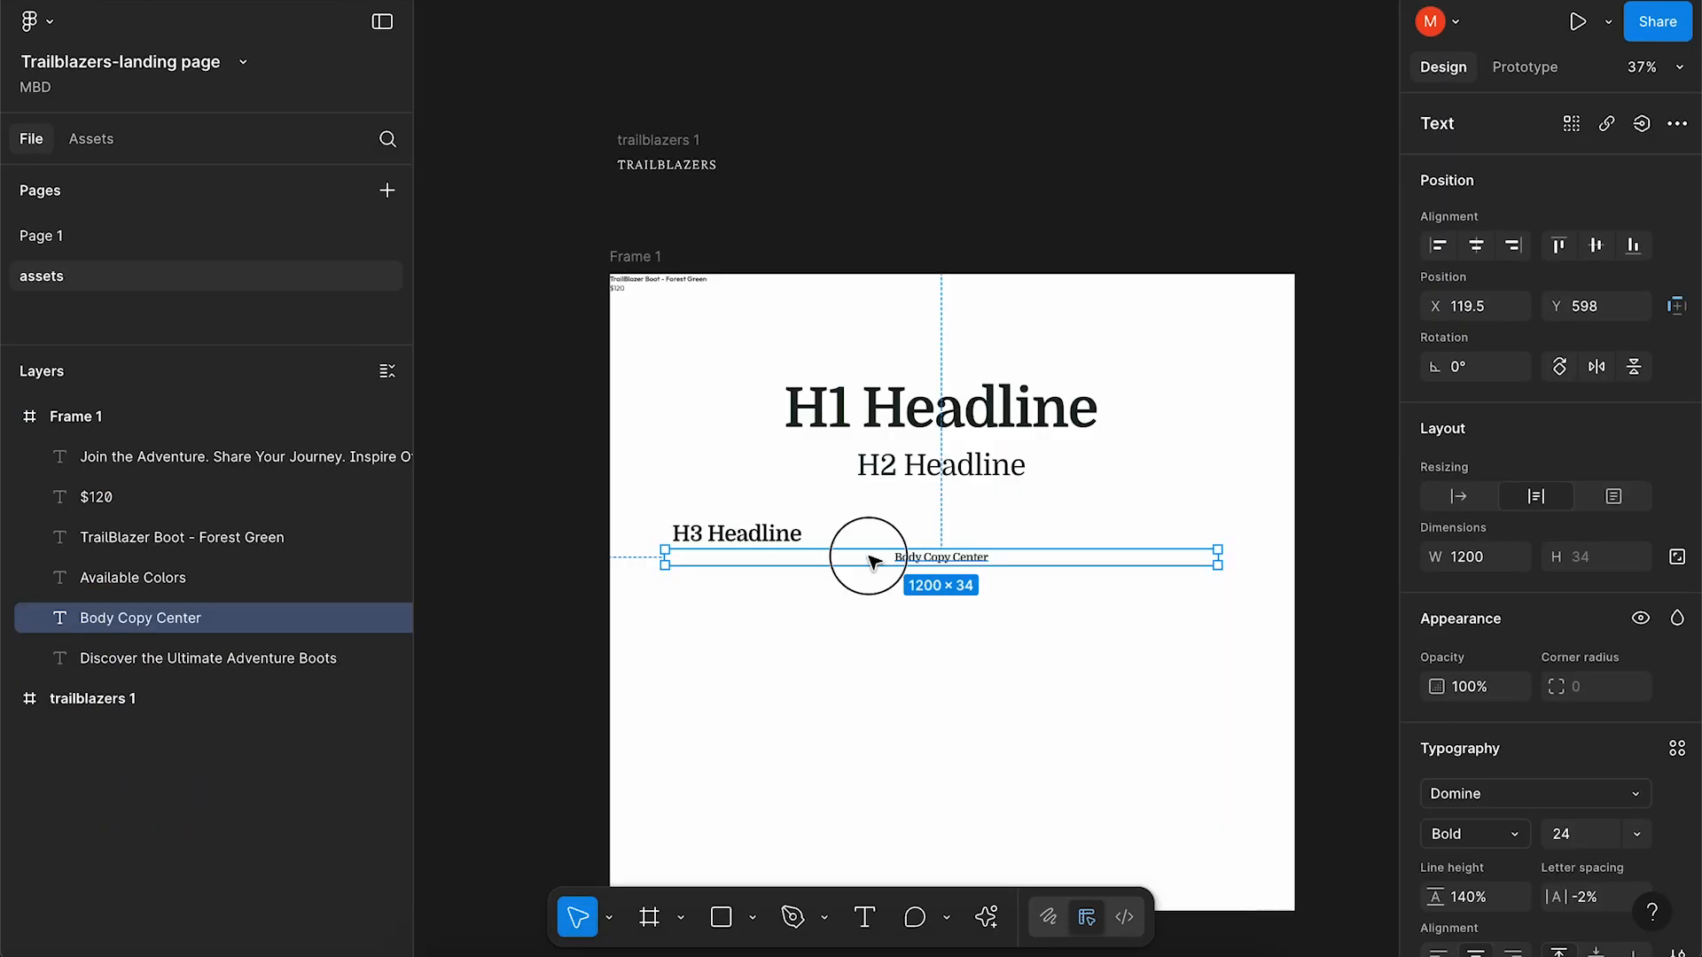
{"action": "left_click_drag", "start_coordinate": [868, 556], "coordinate": [869, 575]}
{"action": "left_click_drag", "start_coordinate": [587, 269], "coordinate": [707, 650]}
{"action": "left_click", "coordinate": [754, 696]}
{"action": "double_click", "coordinate": [709, 640]}
Retitle the product text 'Product Name and Color'.
{"action": "type", "text": "Product Name and Color"}
{"action": "left_click", "coordinate": [679, 650]}
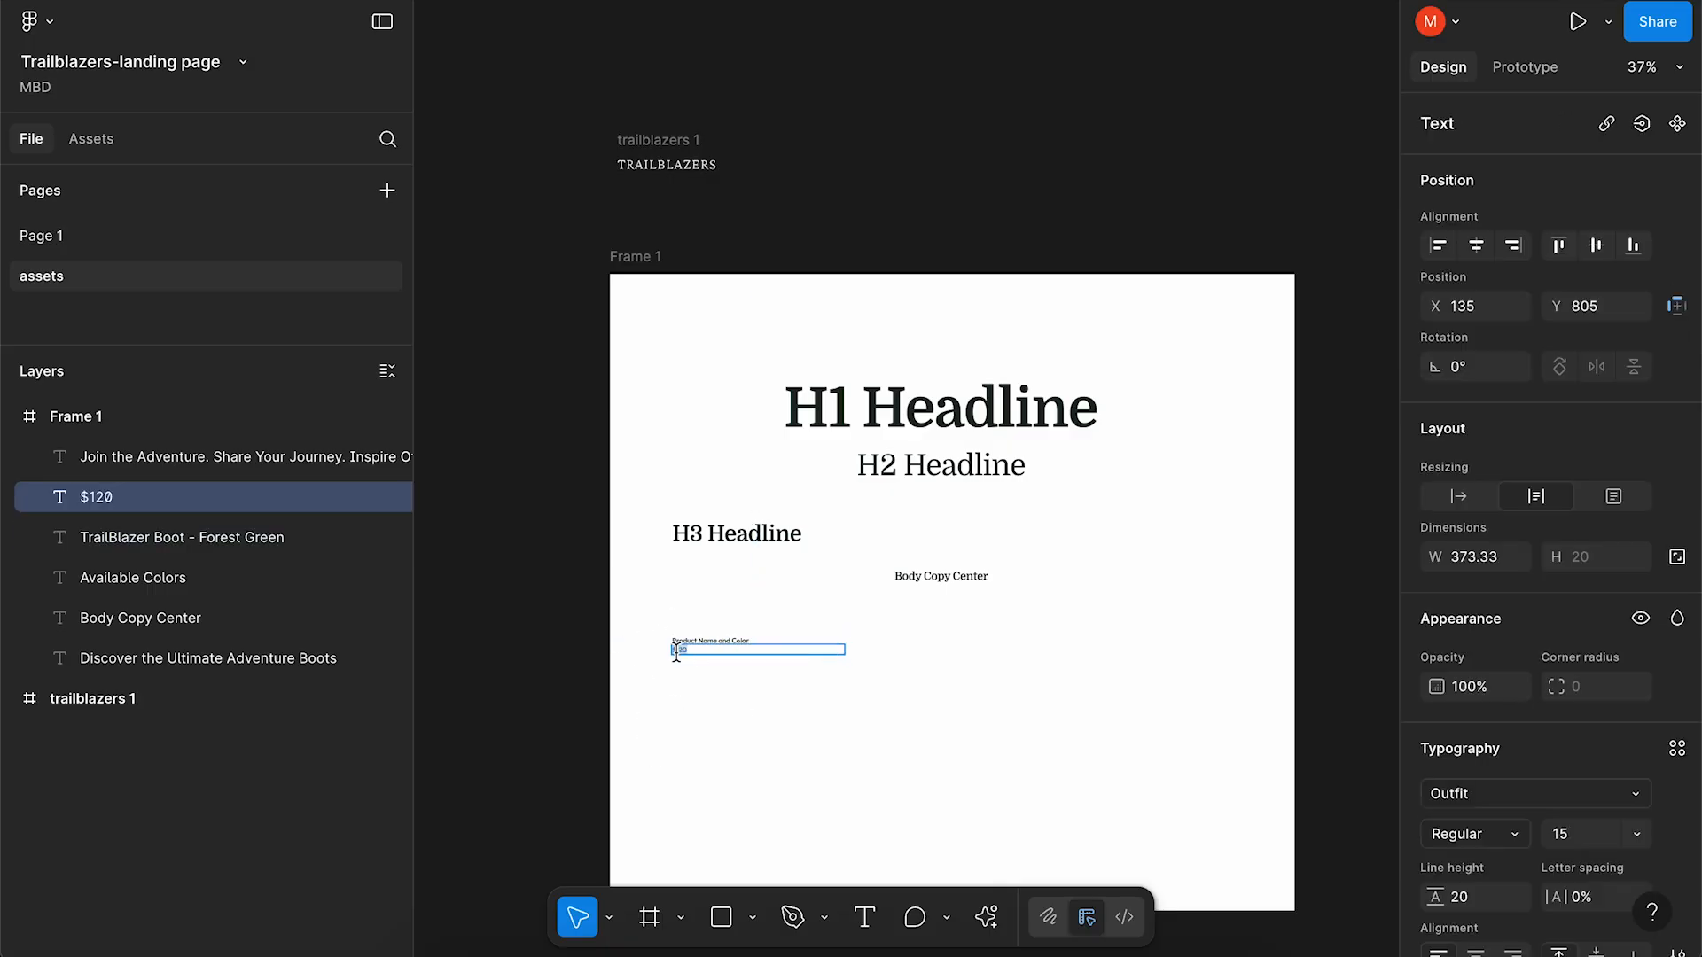
{"action": "left_click", "coordinate": [721, 730]}
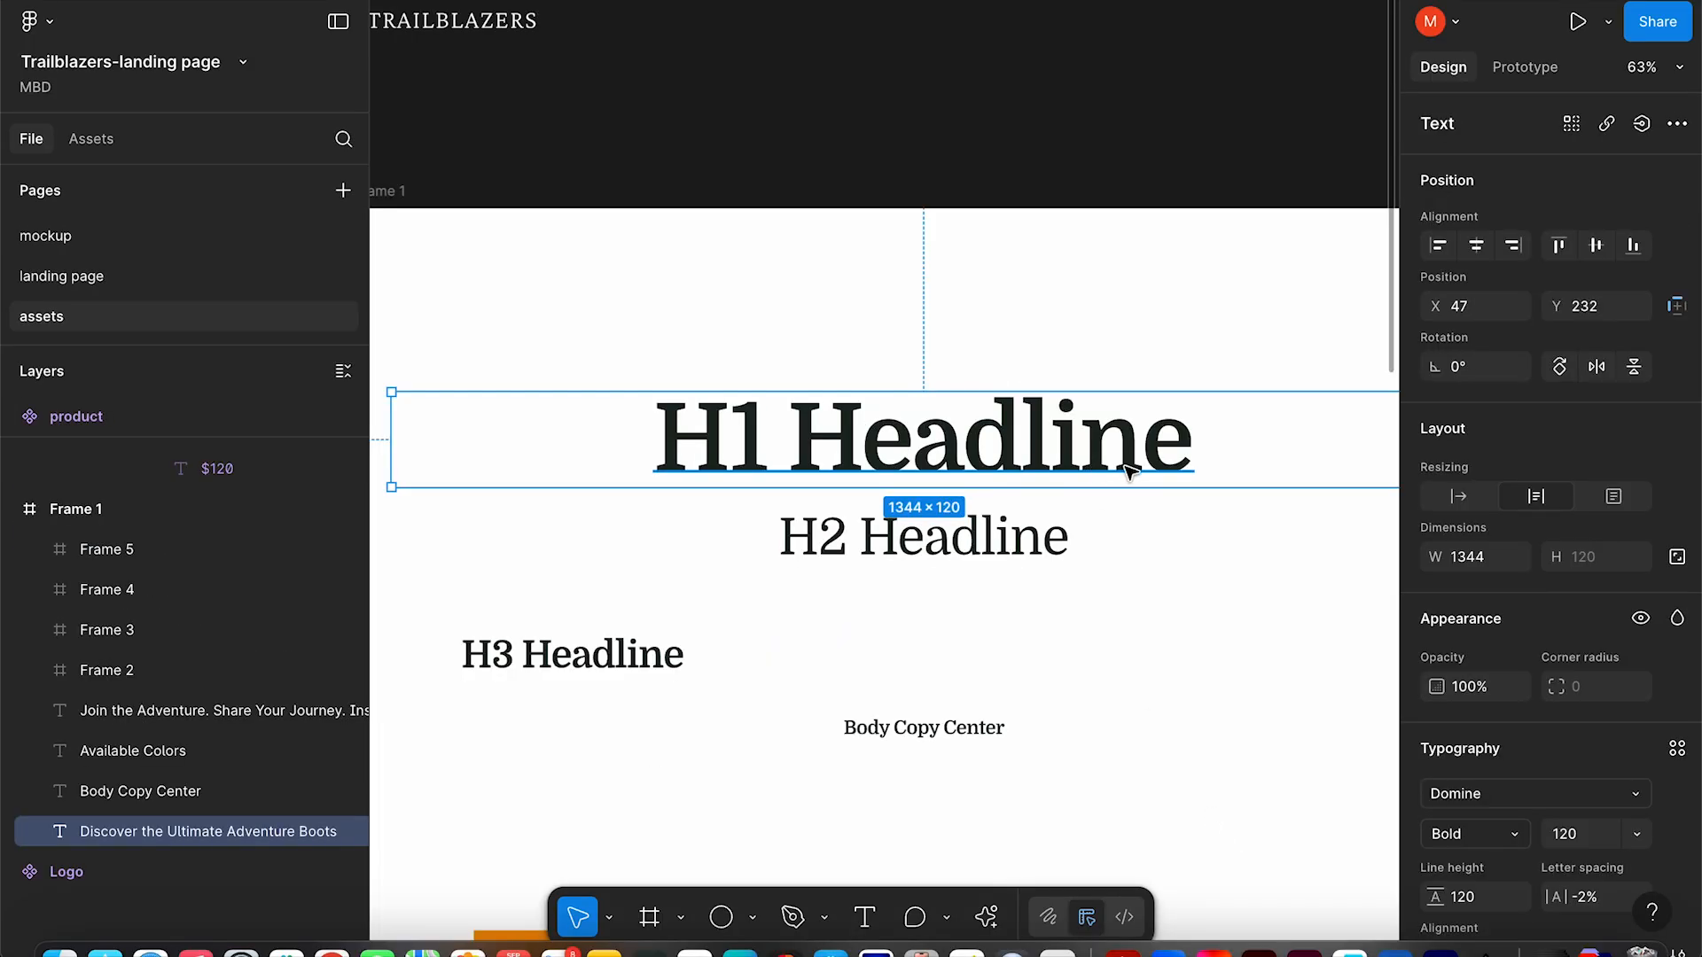
Create the H1 Headline text style from the headline's Domine Bold 120 typography.
{"action": "scroll", "coordinate": [1587, 699], "scroll_direction": "down", "scroll_amount": 5}
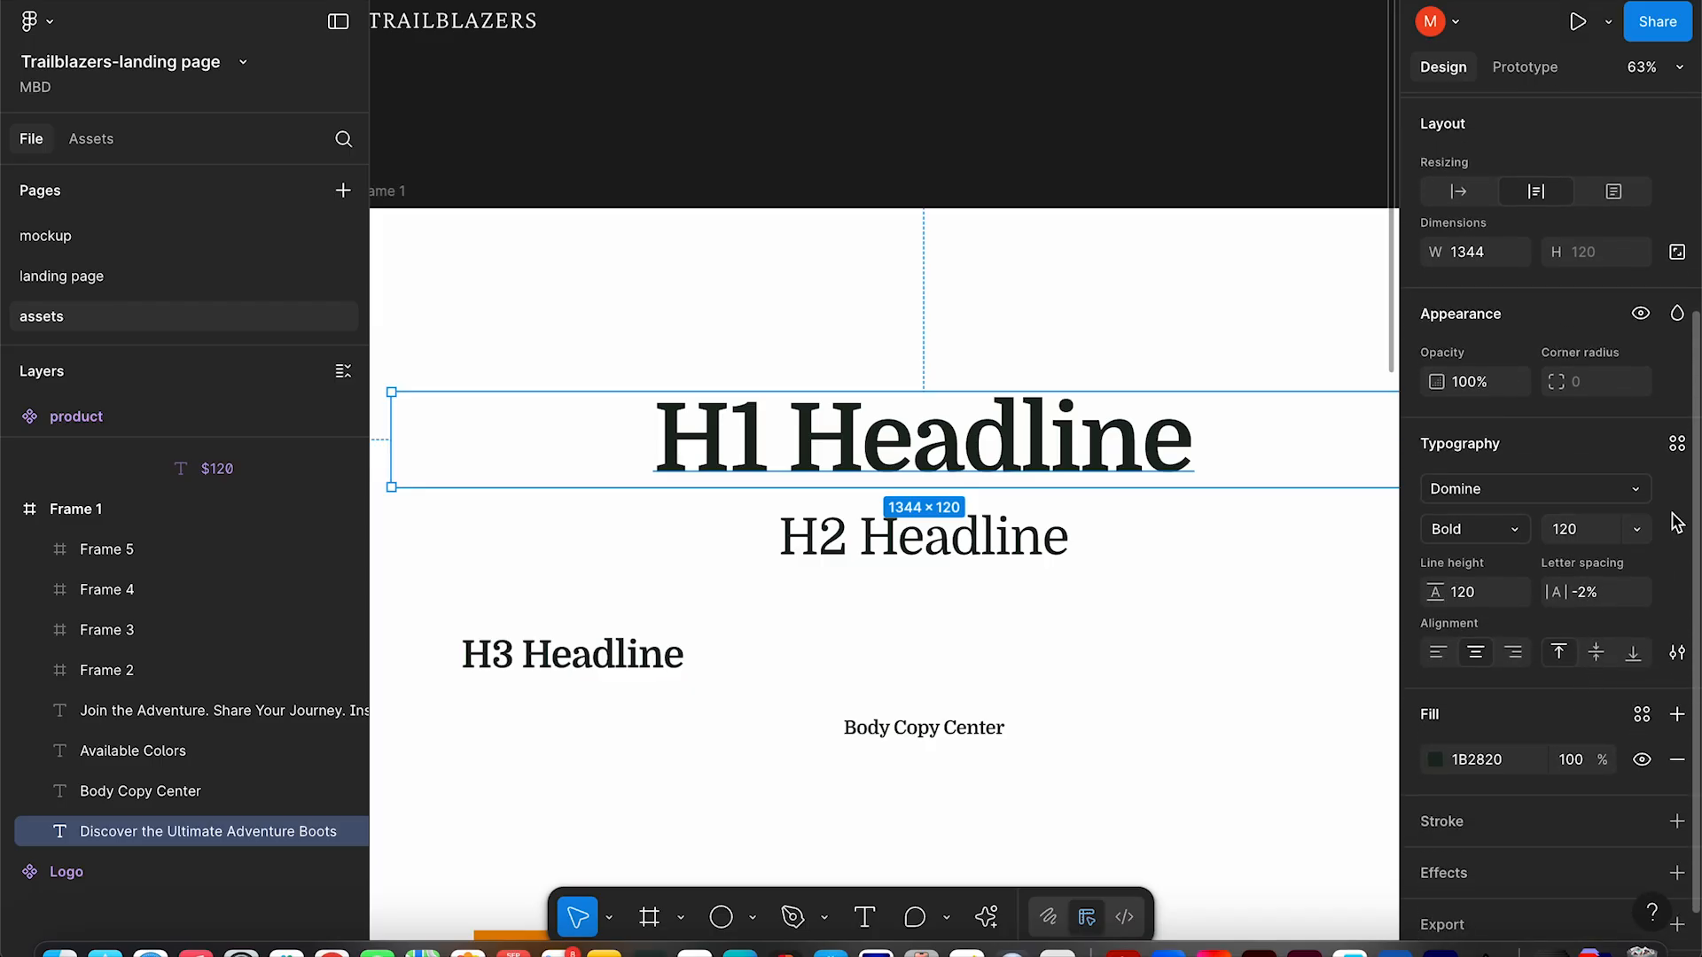
{"action": "left_click", "coordinate": [1677, 445]}
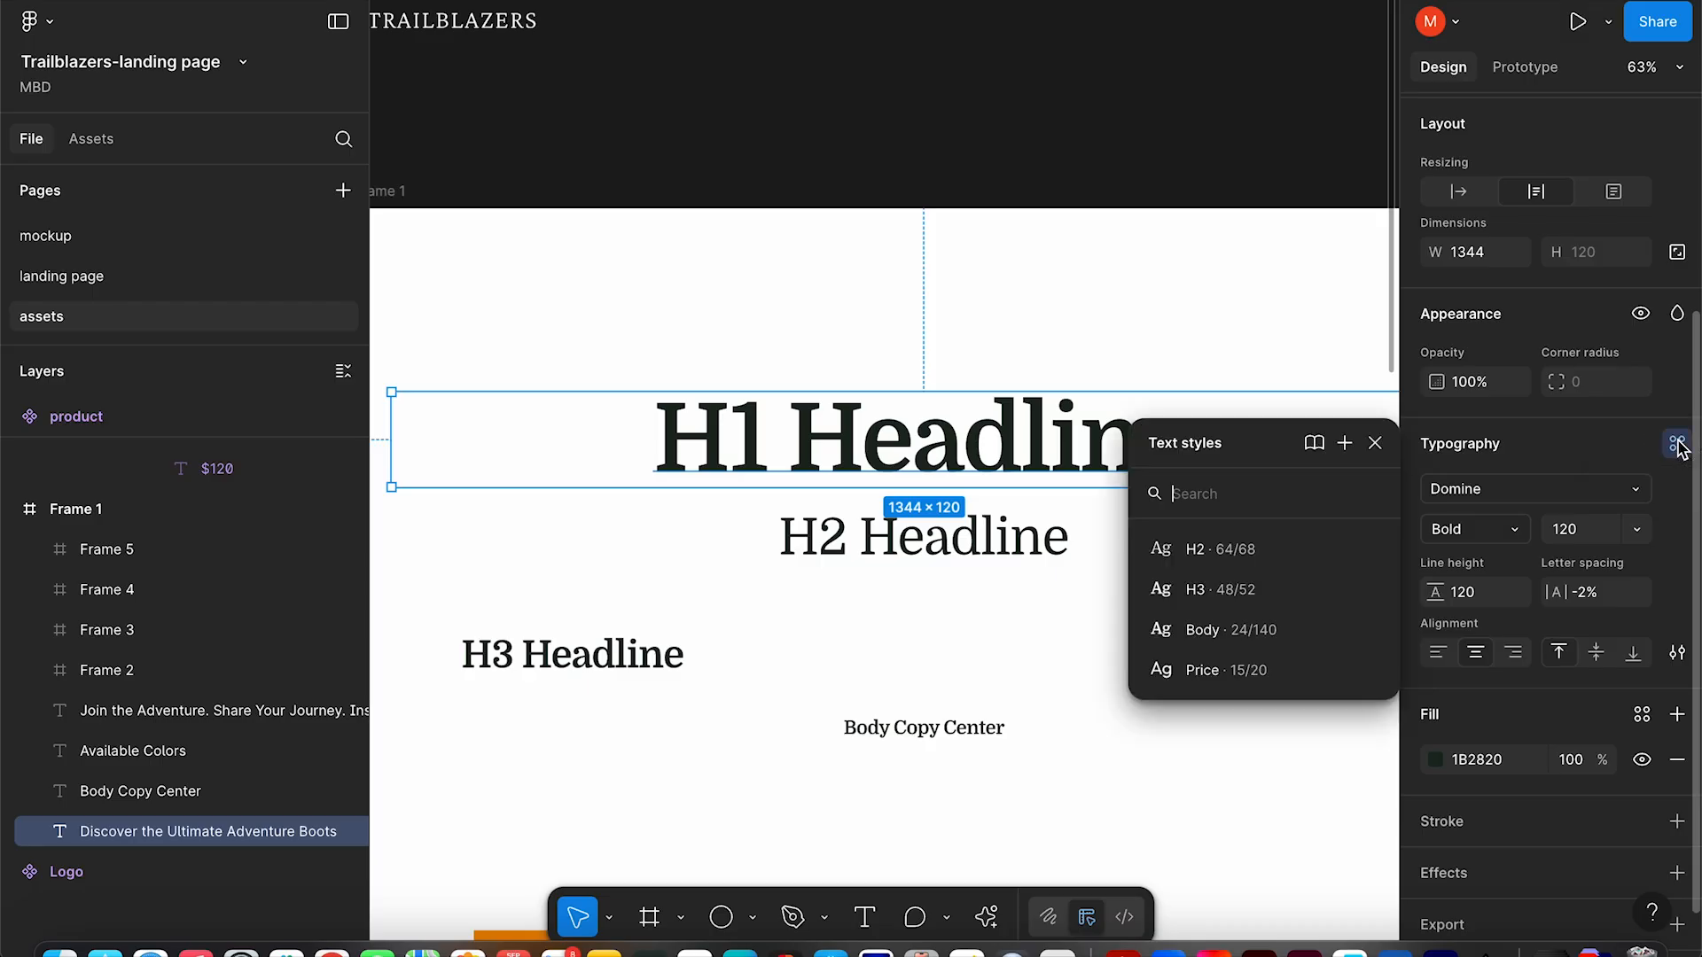
{"action": "left_click", "coordinate": [1346, 443]}
{"action": "type", "text": "H1 Headline"}
{"action": "left_click", "coordinate": [1067, 769]}
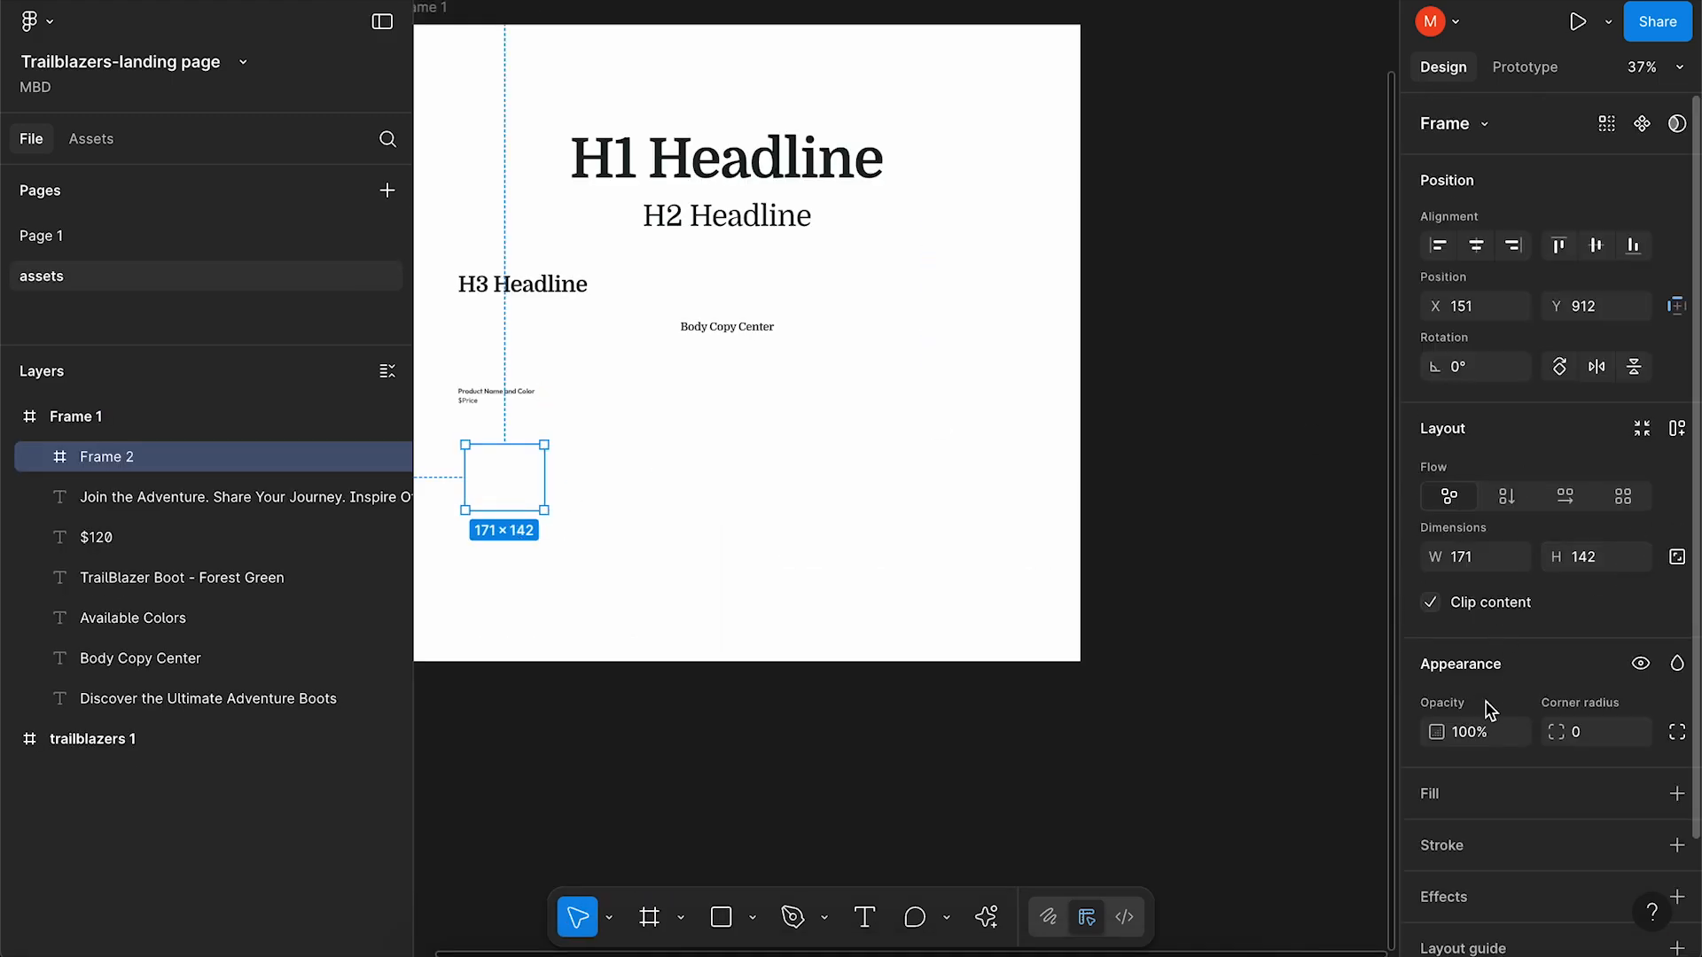
Fill the small square frame with orange F58F00.
{"action": "left_click", "coordinate": [1489, 793]}
{"action": "left_click", "coordinate": [1466, 840]}
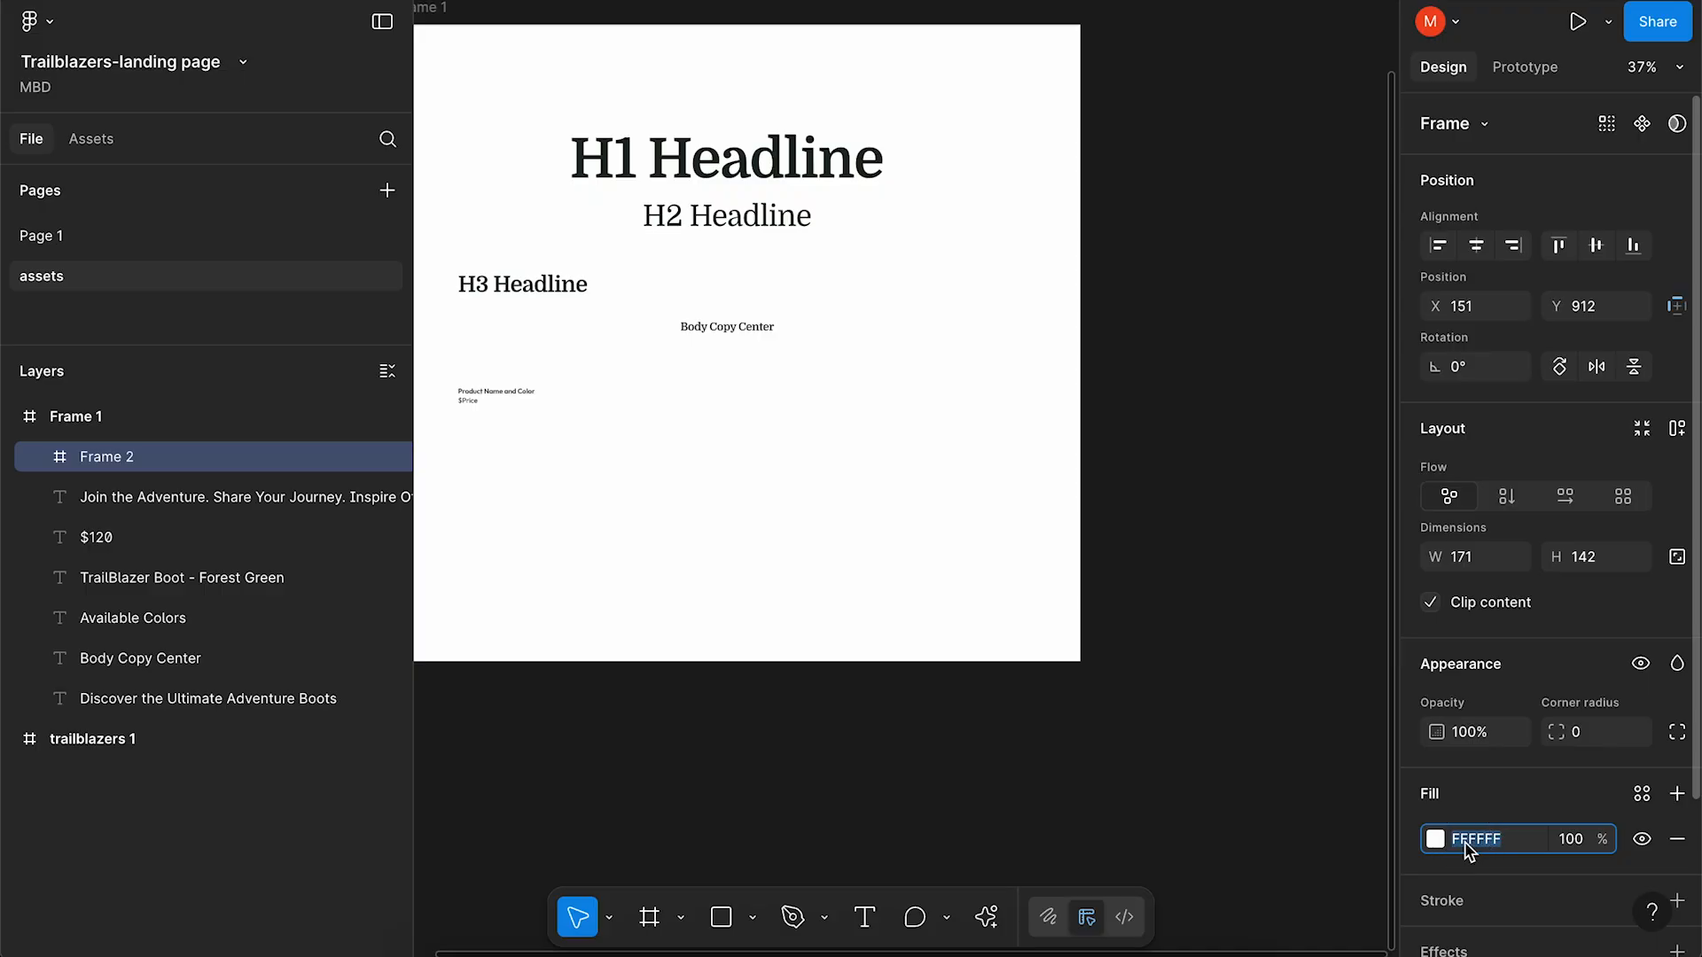
{"action": "type", "text": "F58F00"}
{"action": "key", "text": "Return"}
Duplicate the square, recolour the copy dark green, and draw a 454 × 389 frame below.
{"action": "left_click_drag", "start_coordinate": [521, 486], "coordinate": [627, 492]}
{"action": "scroll", "coordinate": [1551, 620], "scroll_direction": "down", "scroll_amount": 2}
{"action": "left_click", "coordinate": [1489, 663]}
{"action": "key", "text": "ctrl+v"}
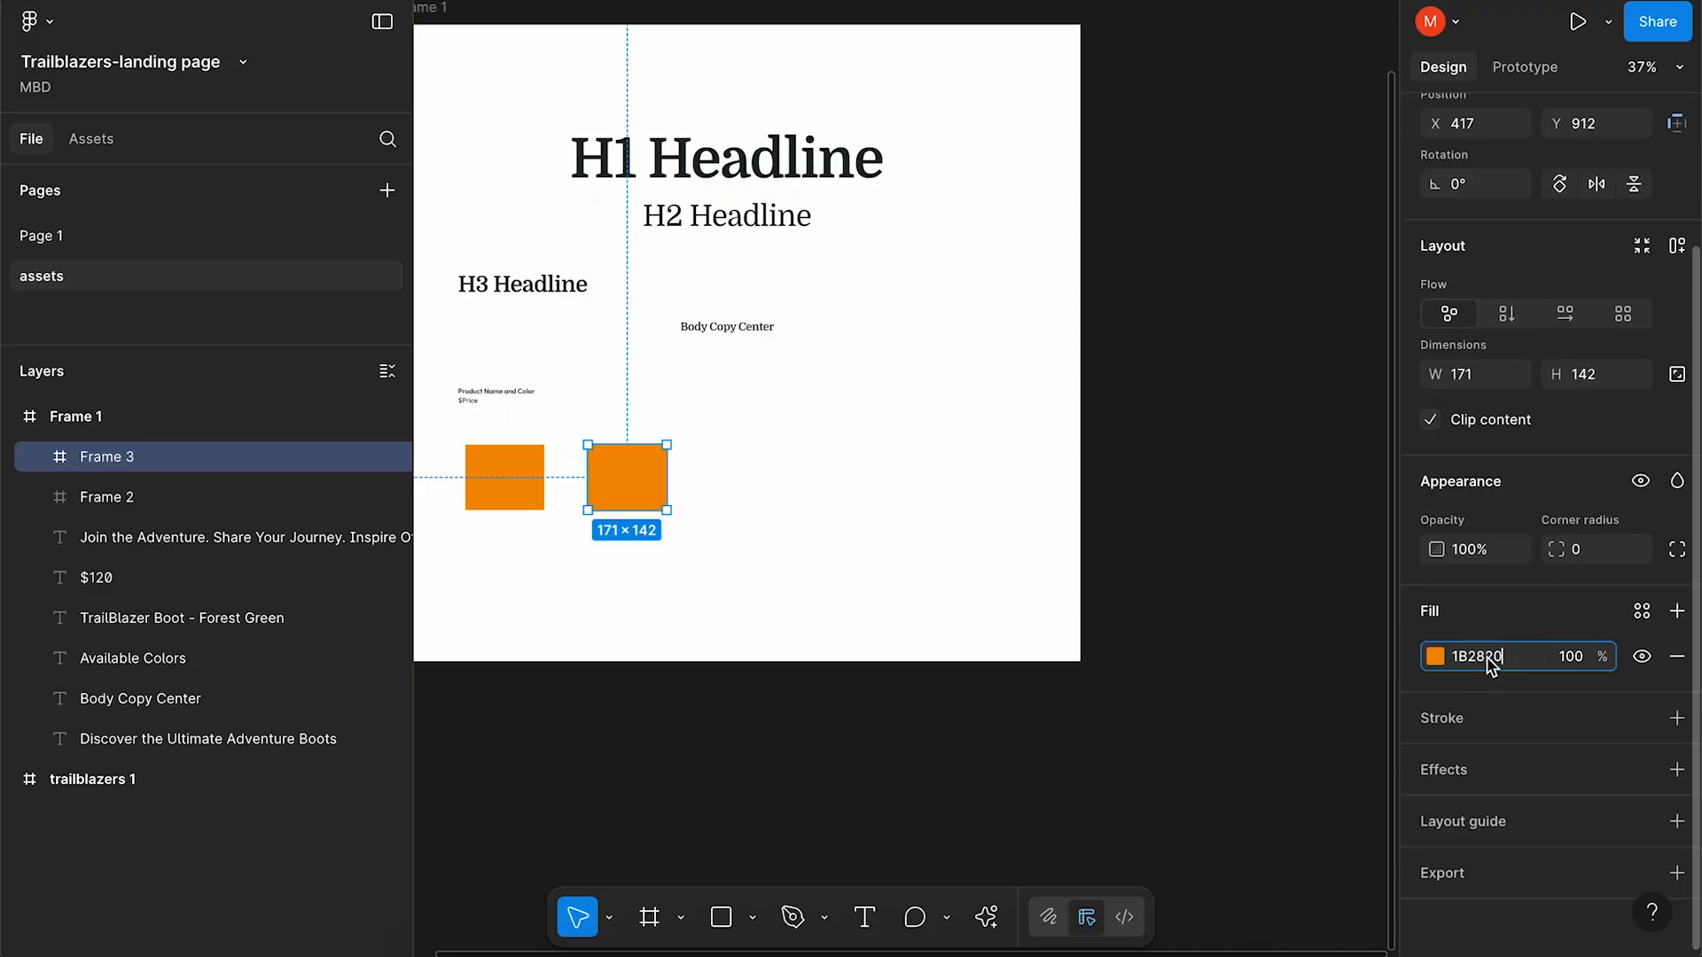
{"action": "left_click", "coordinate": [955, 587]}
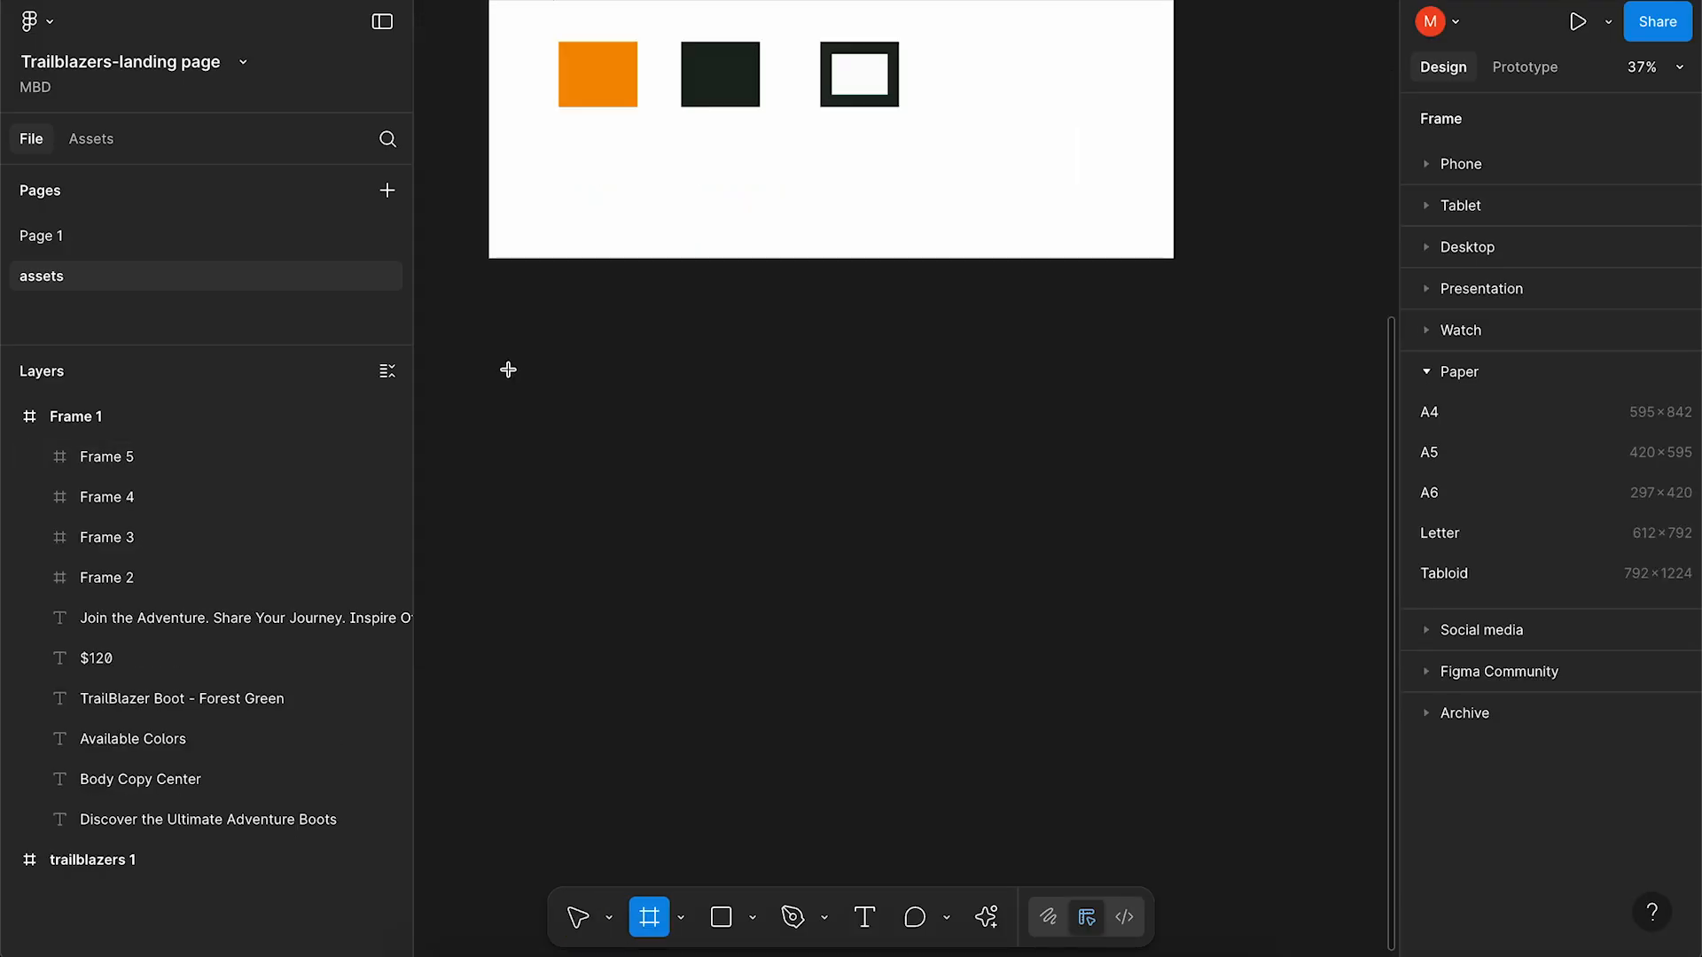
{"action": "left_click_drag", "start_coordinate": [508, 370], "coordinate": [717, 549]}
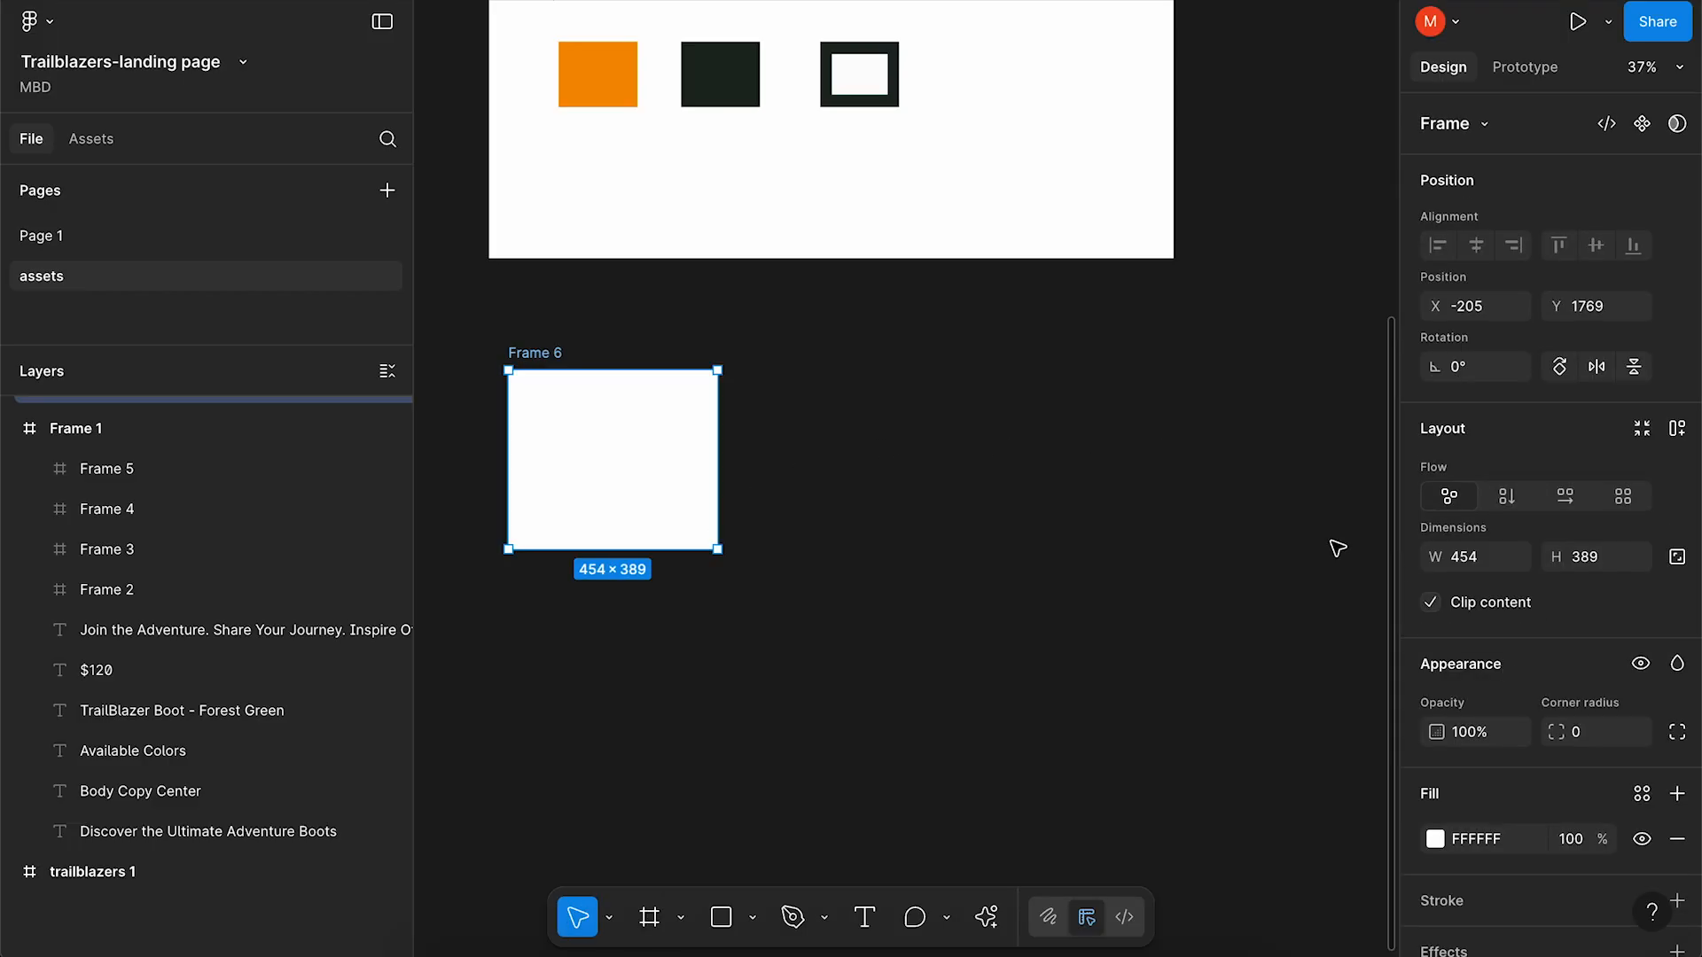
Fill Frame 6 with the boot photo under a linear gradient overlay at 100%.
{"action": "left_click", "coordinate": [1435, 839]}
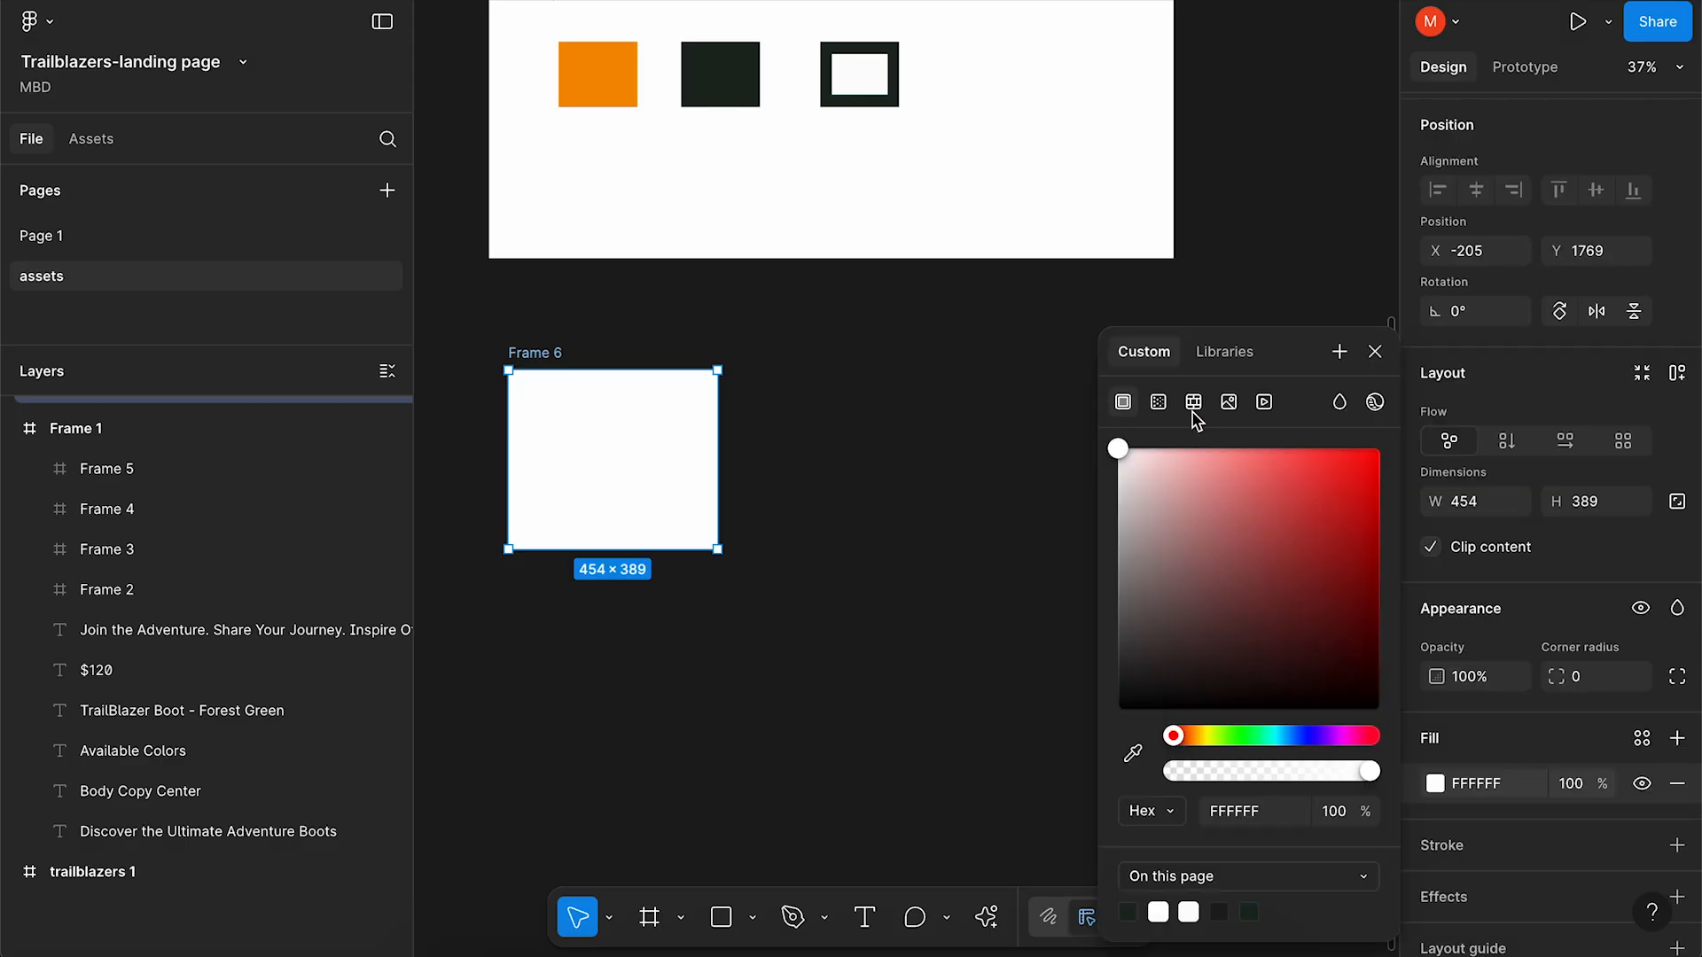
{"action": "left_click", "coordinate": [1229, 402]}
{"action": "left_click", "coordinate": [1227, 495]}
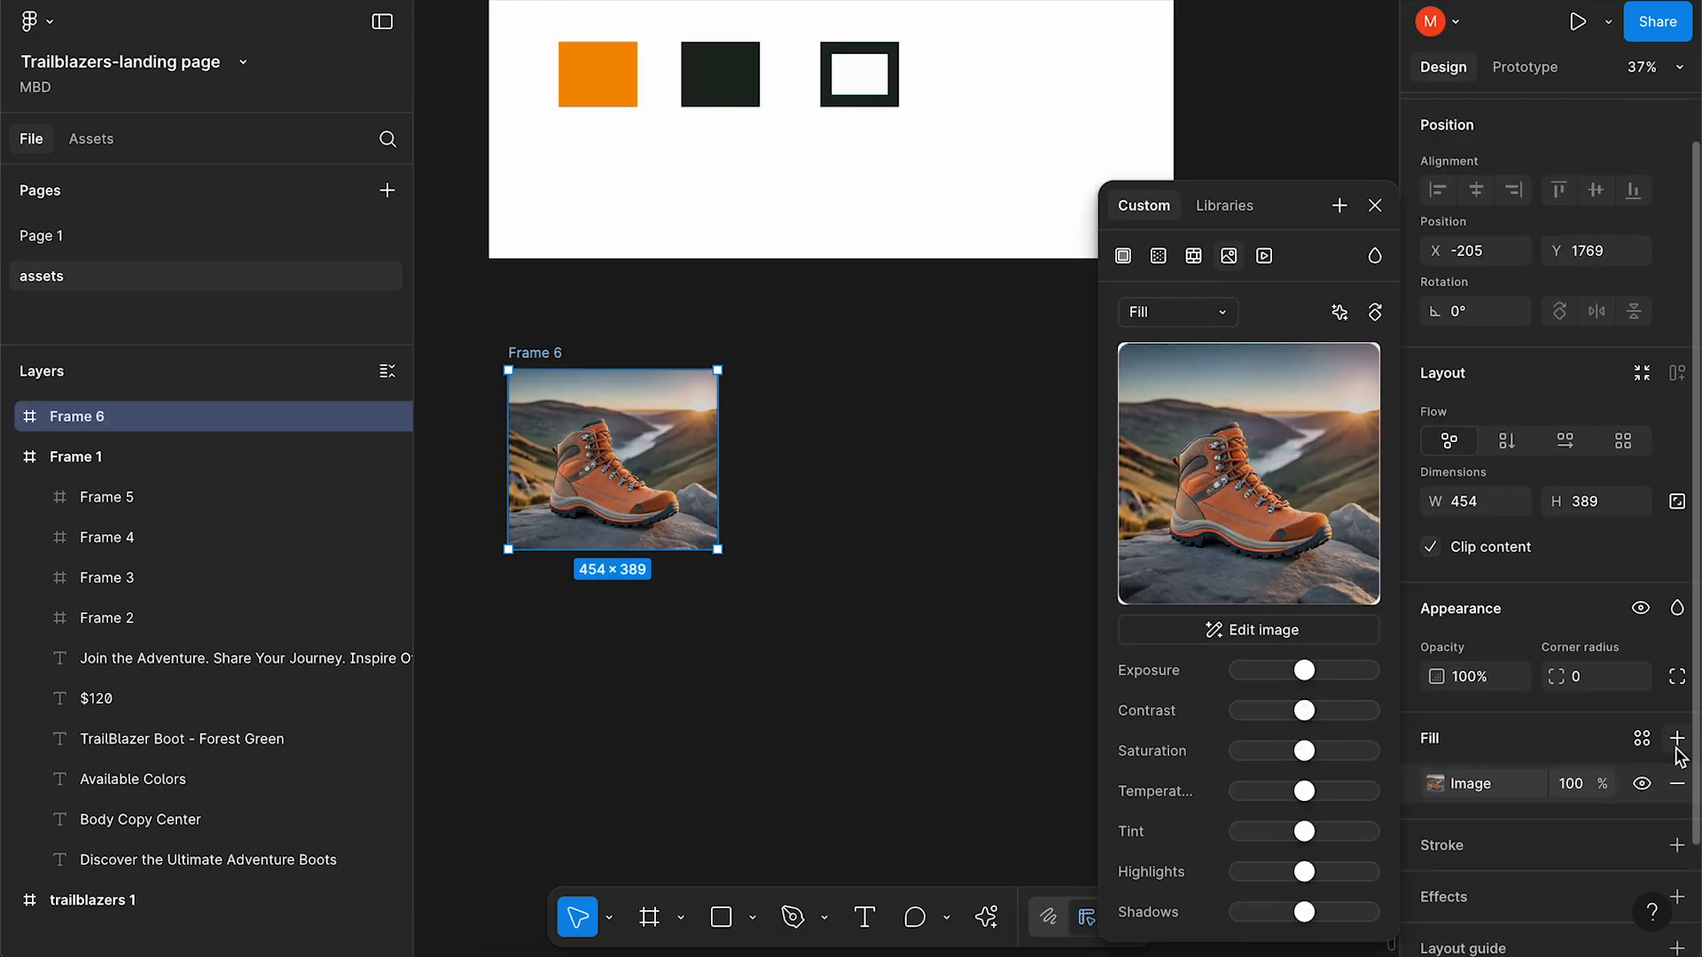
{"action": "left_click", "coordinate": [1676, 743]}
{"action": "left_click", "coordinate": [1158, 401]}
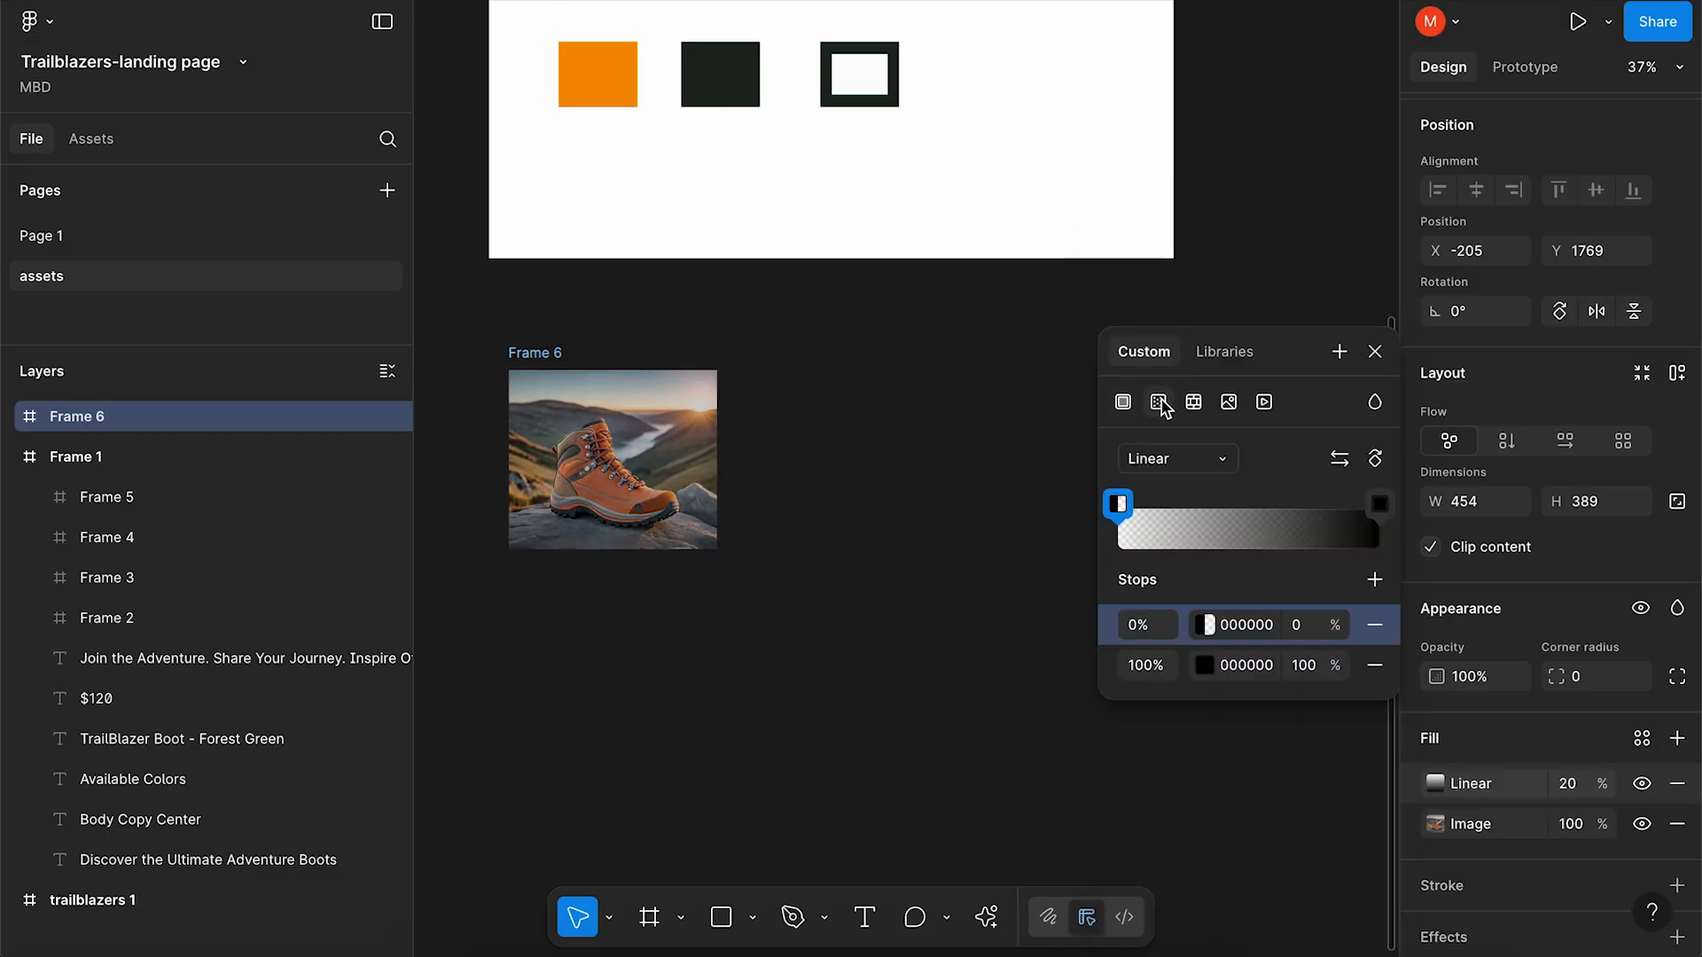
{"action": "left_click", "coordinate": [1568, 783]}
{"action": "type", "text": "100"}
{"action": "key", "text": "Return"}
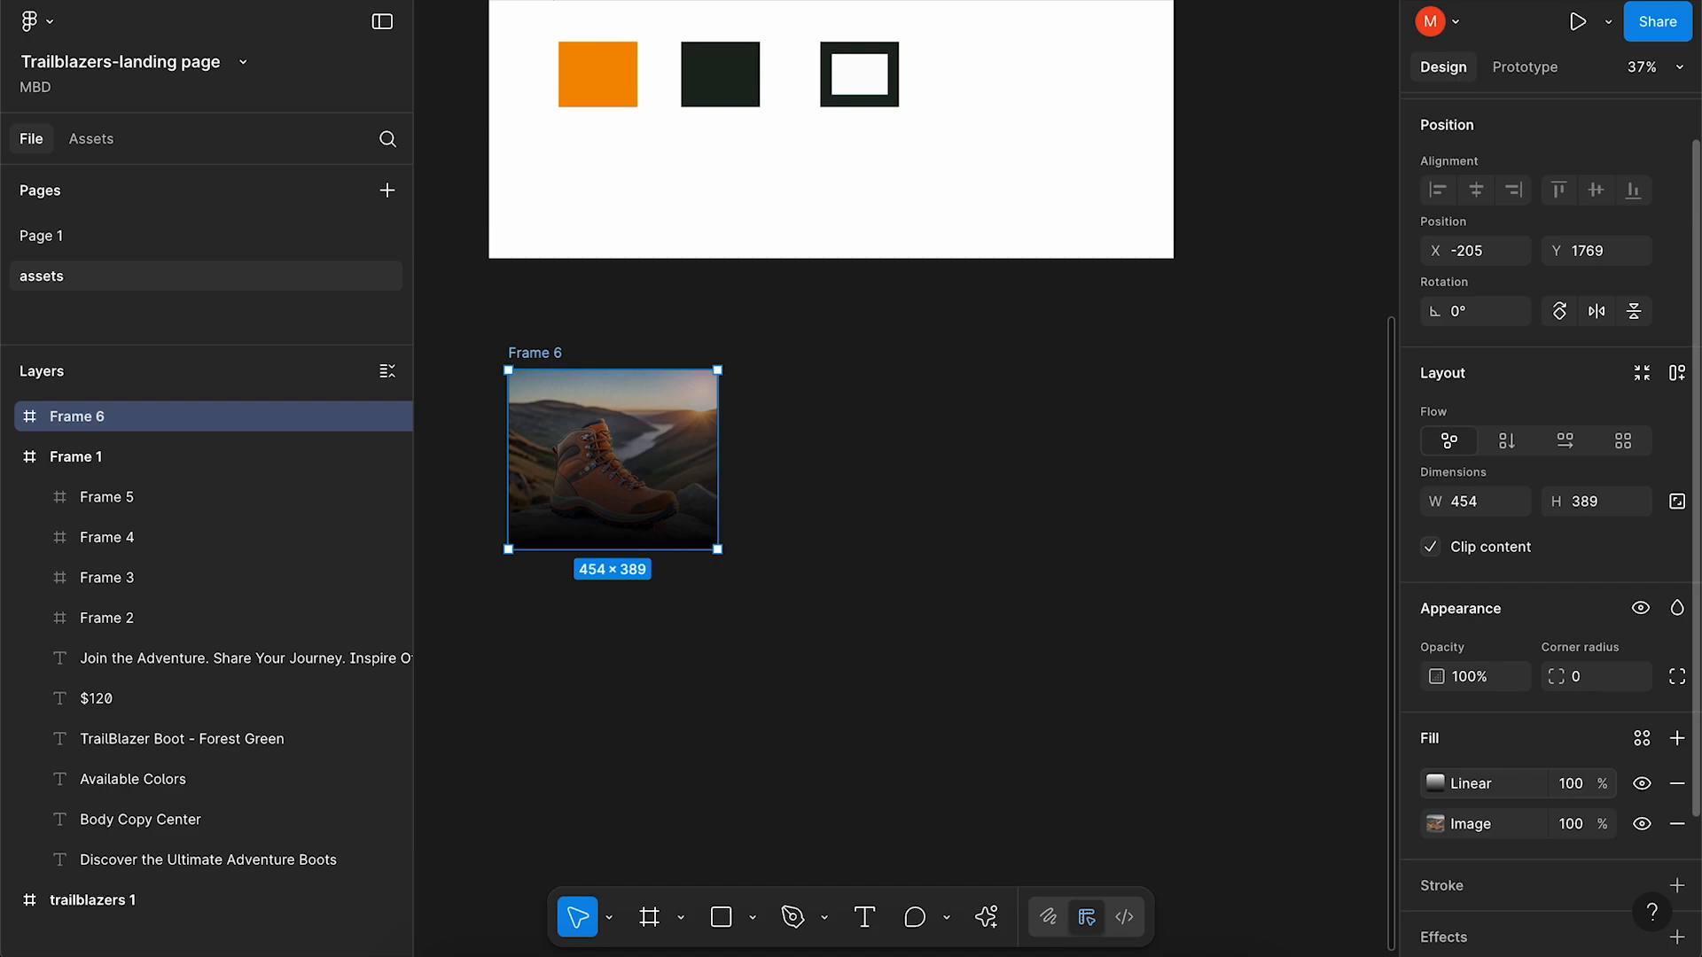
{"action": "left_click", "coordinate": [1435, 784]}
Set corner radius 28 and save the fill as the Photo Style colour style.
{"action": "left_click", "coordinate": [1588, 678]}
{"action": "type", "text": "28"}
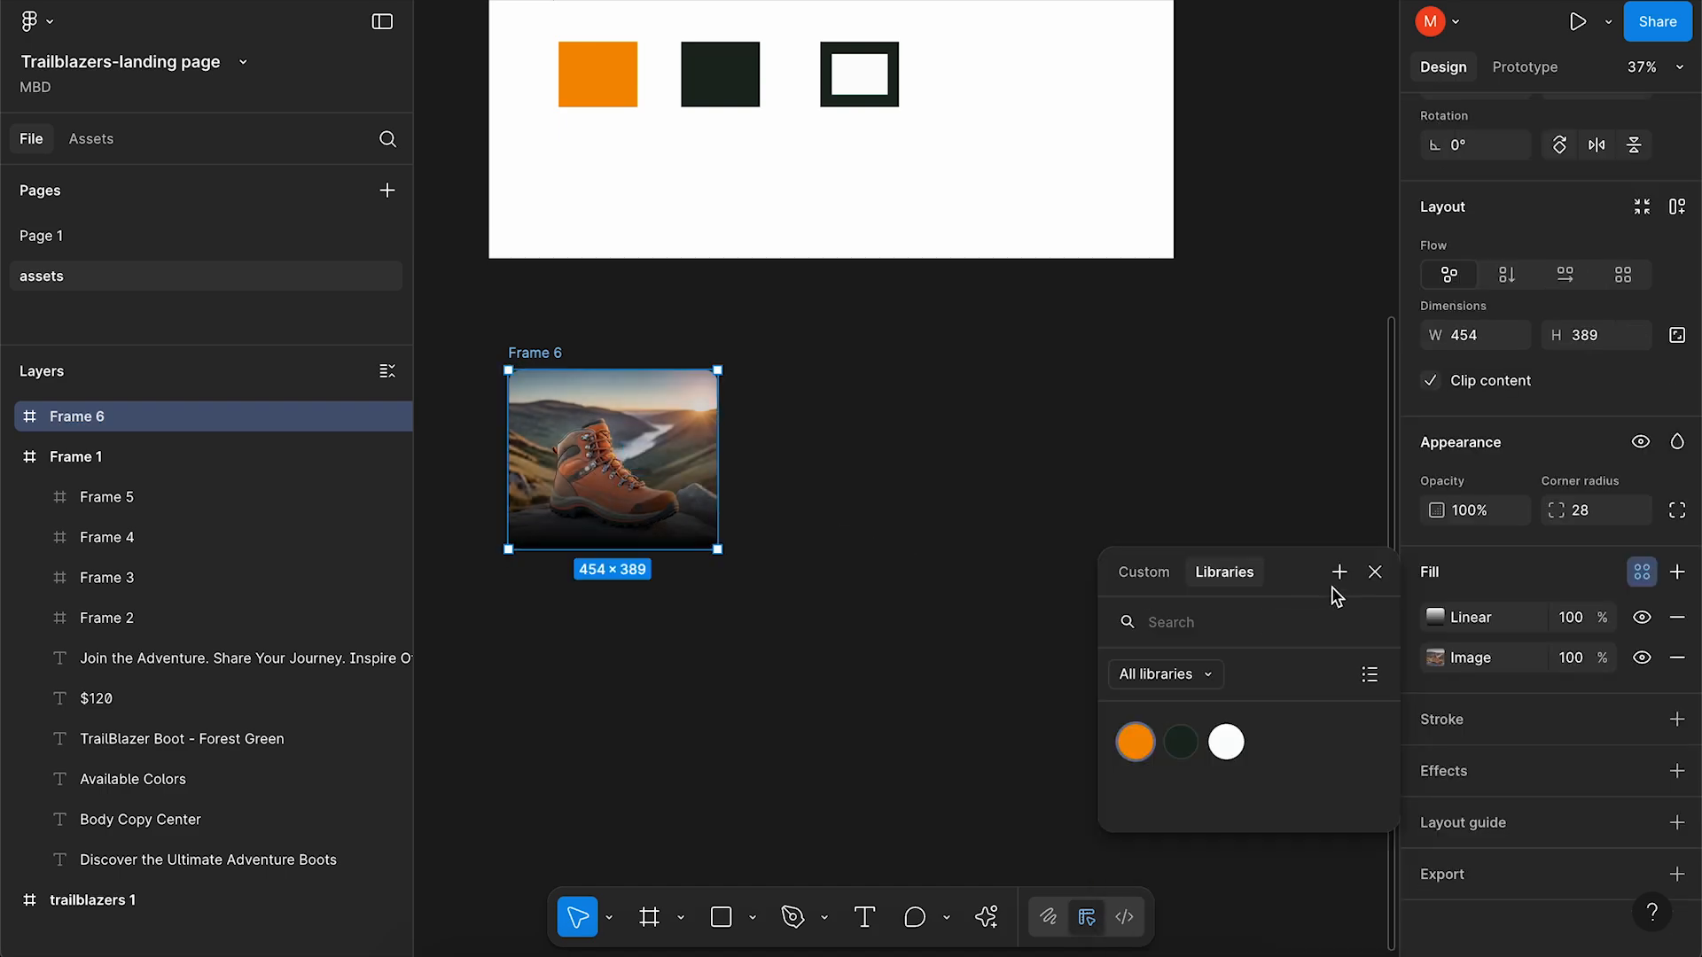
{"action": "left_click", "coordinate": [1339, 571]}
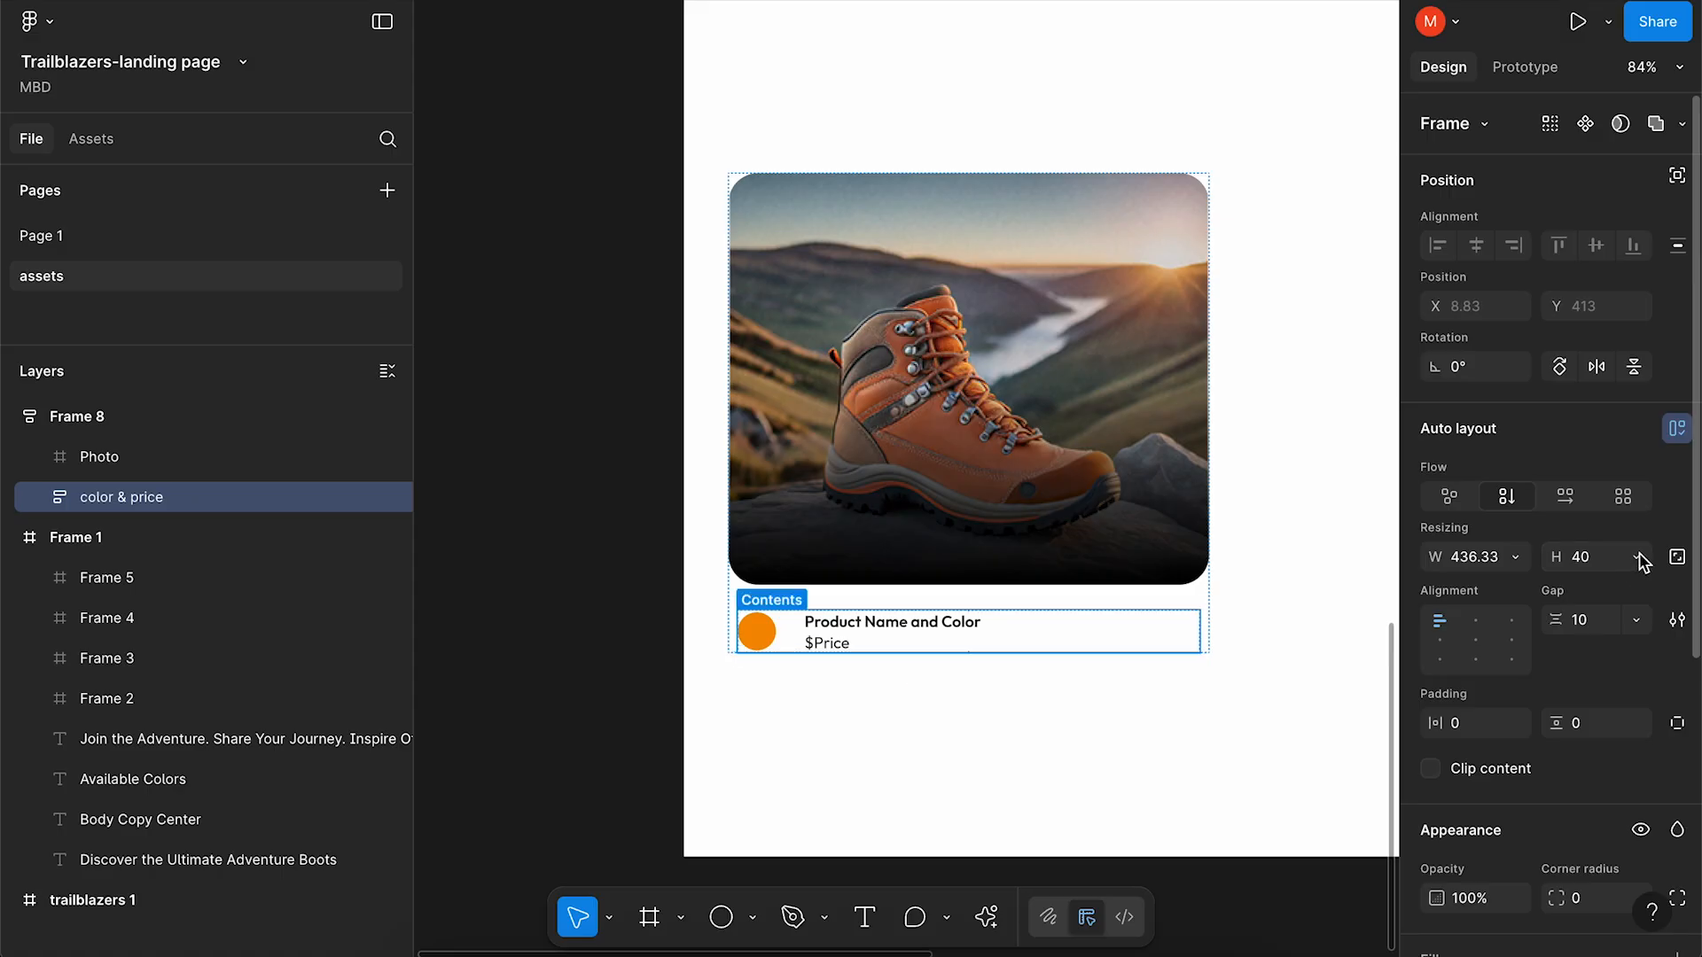
Set the color & price row's width to Fill container, then select Frame 8.
{"action": "left_click", "coordinate": [1516, 559]}
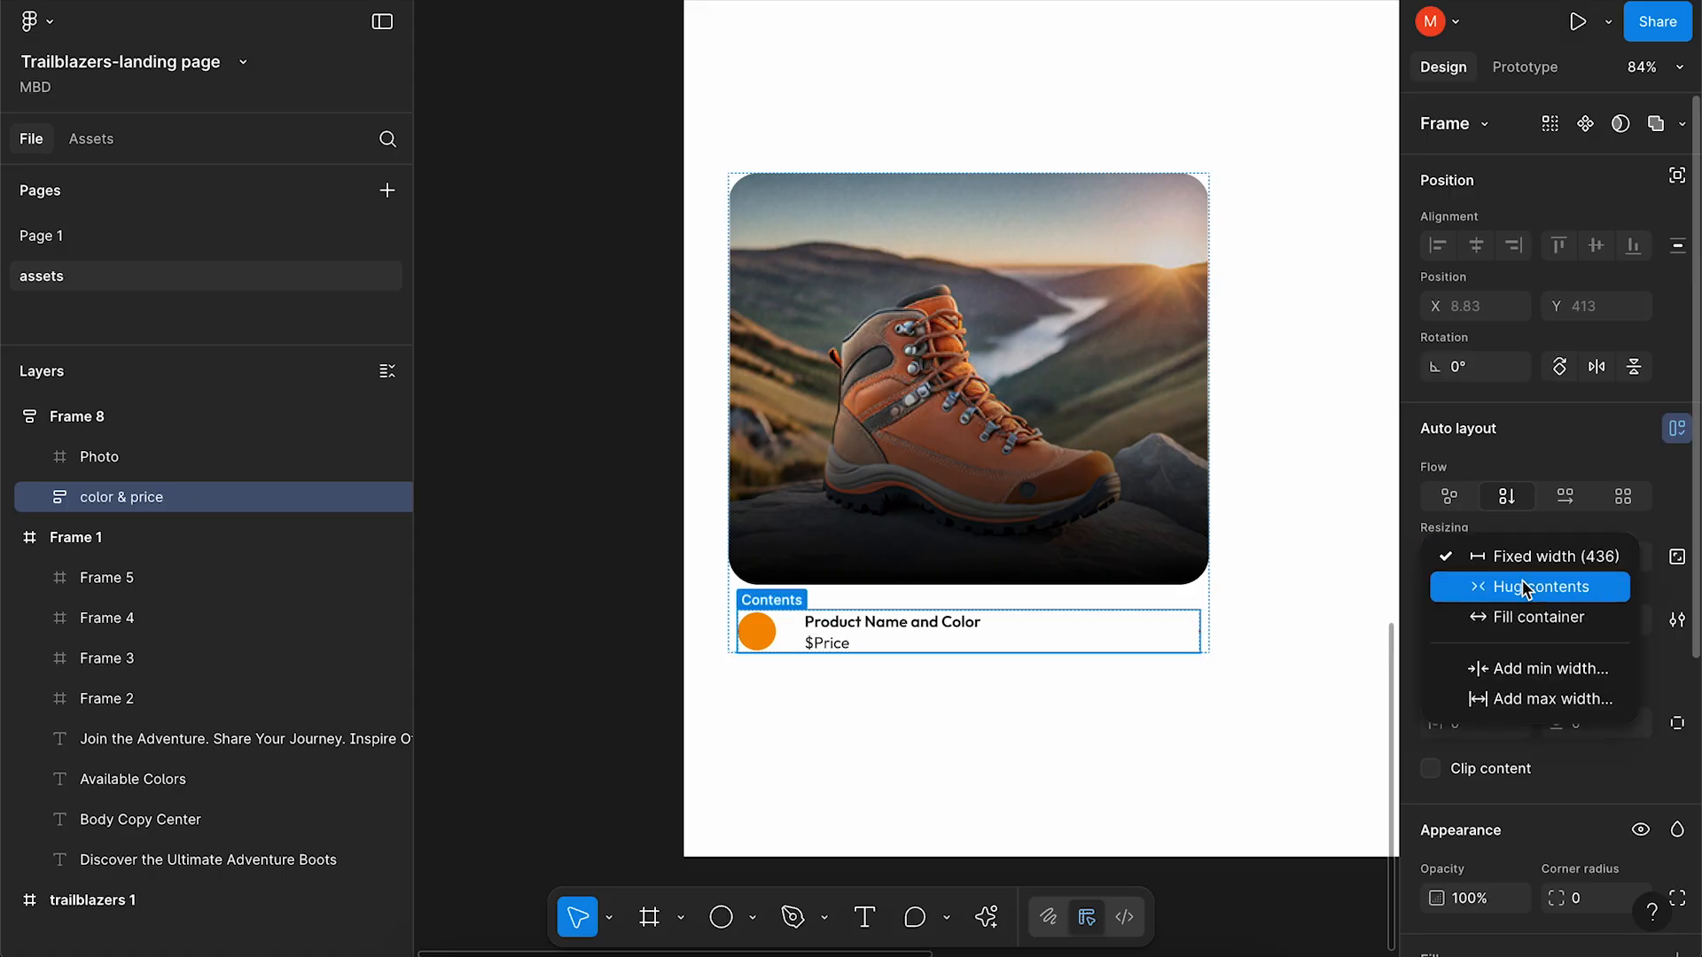
{"action": "left_click", "coordinate": [1517, 617]}
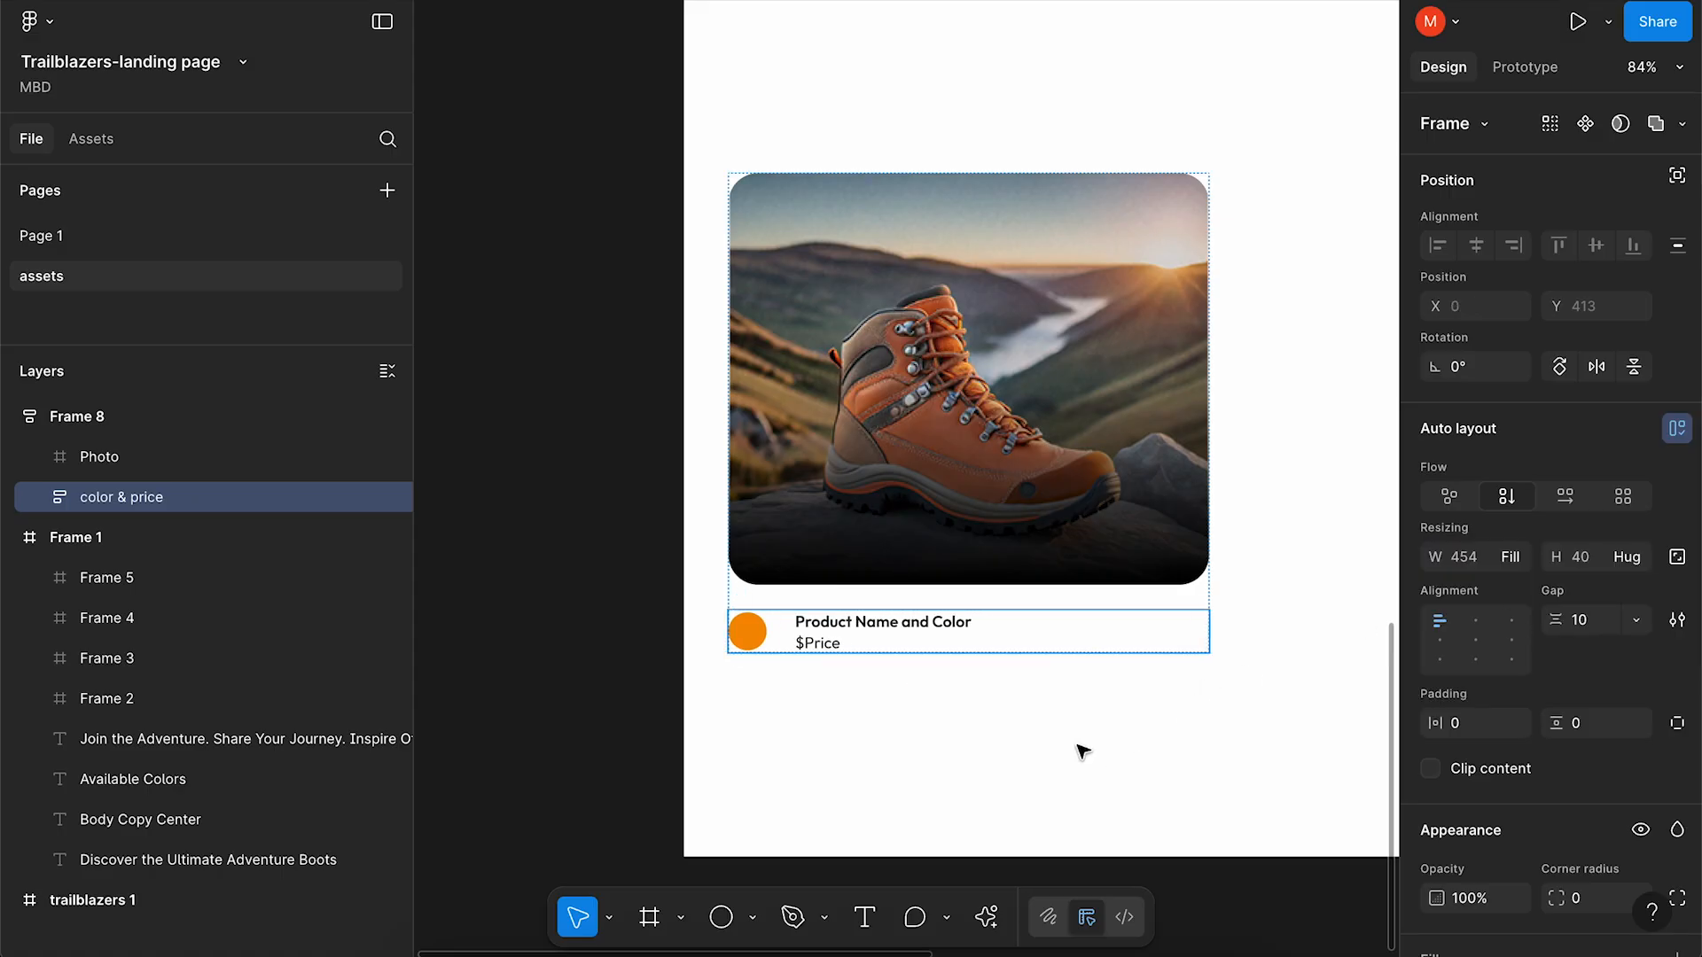
{"action": "left_click", "coordinate": [1042, 737]}
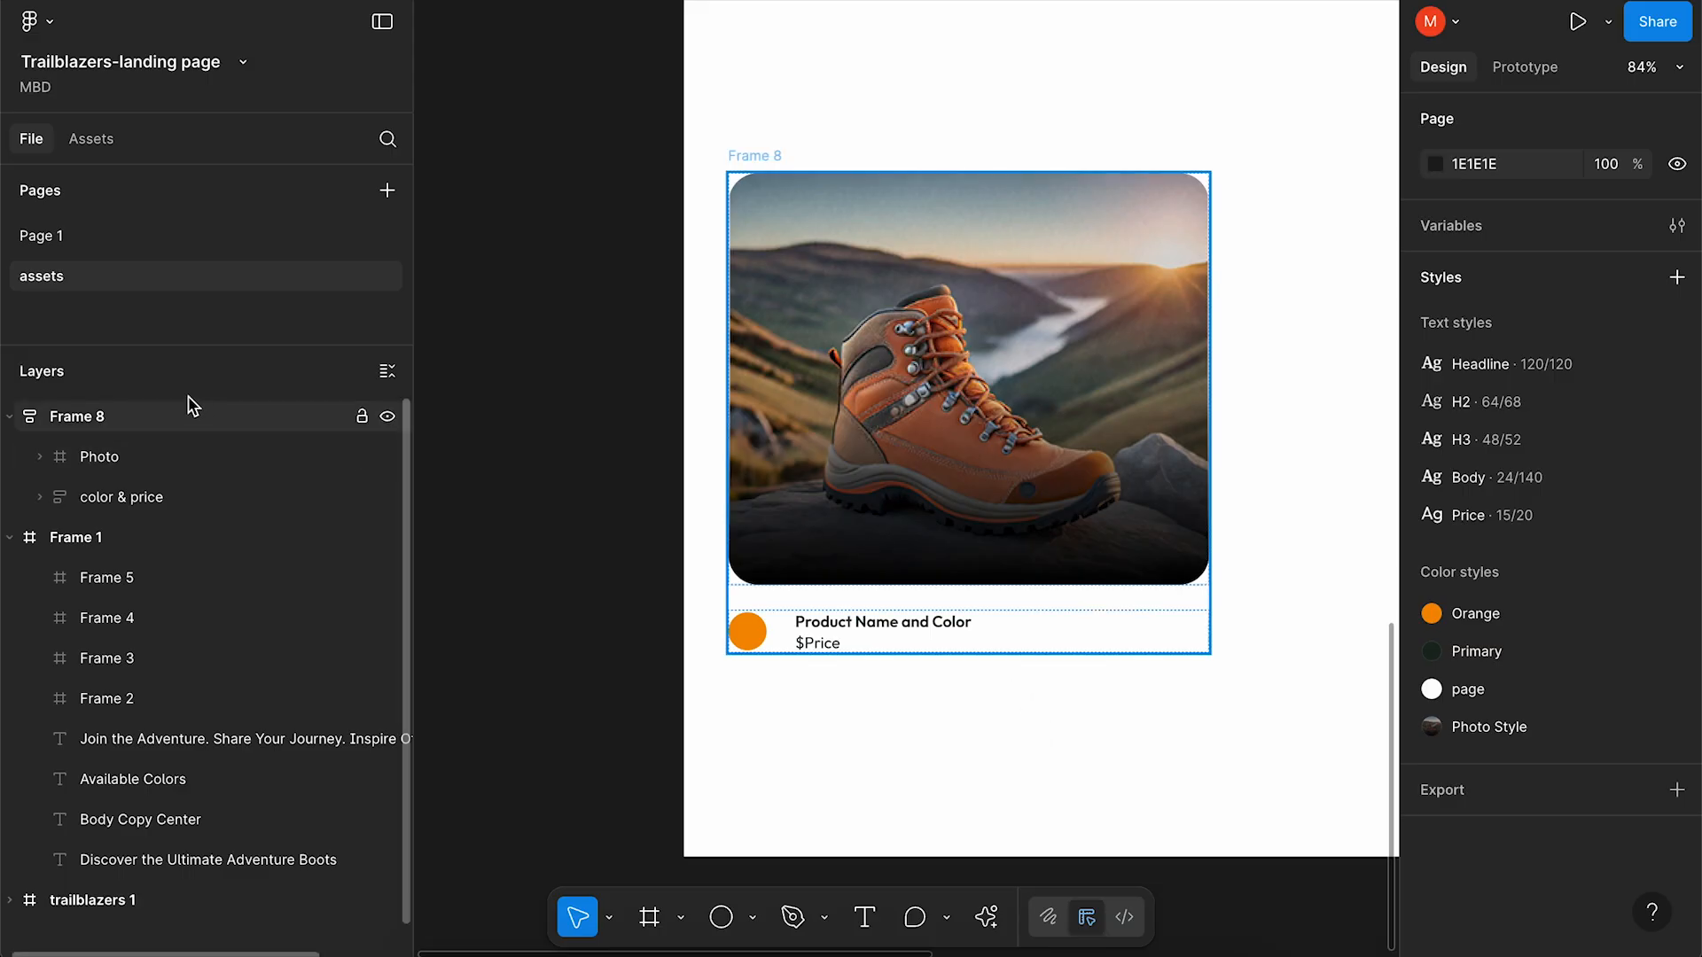
{"action": "left_click", "coordinate": [162, 423]}
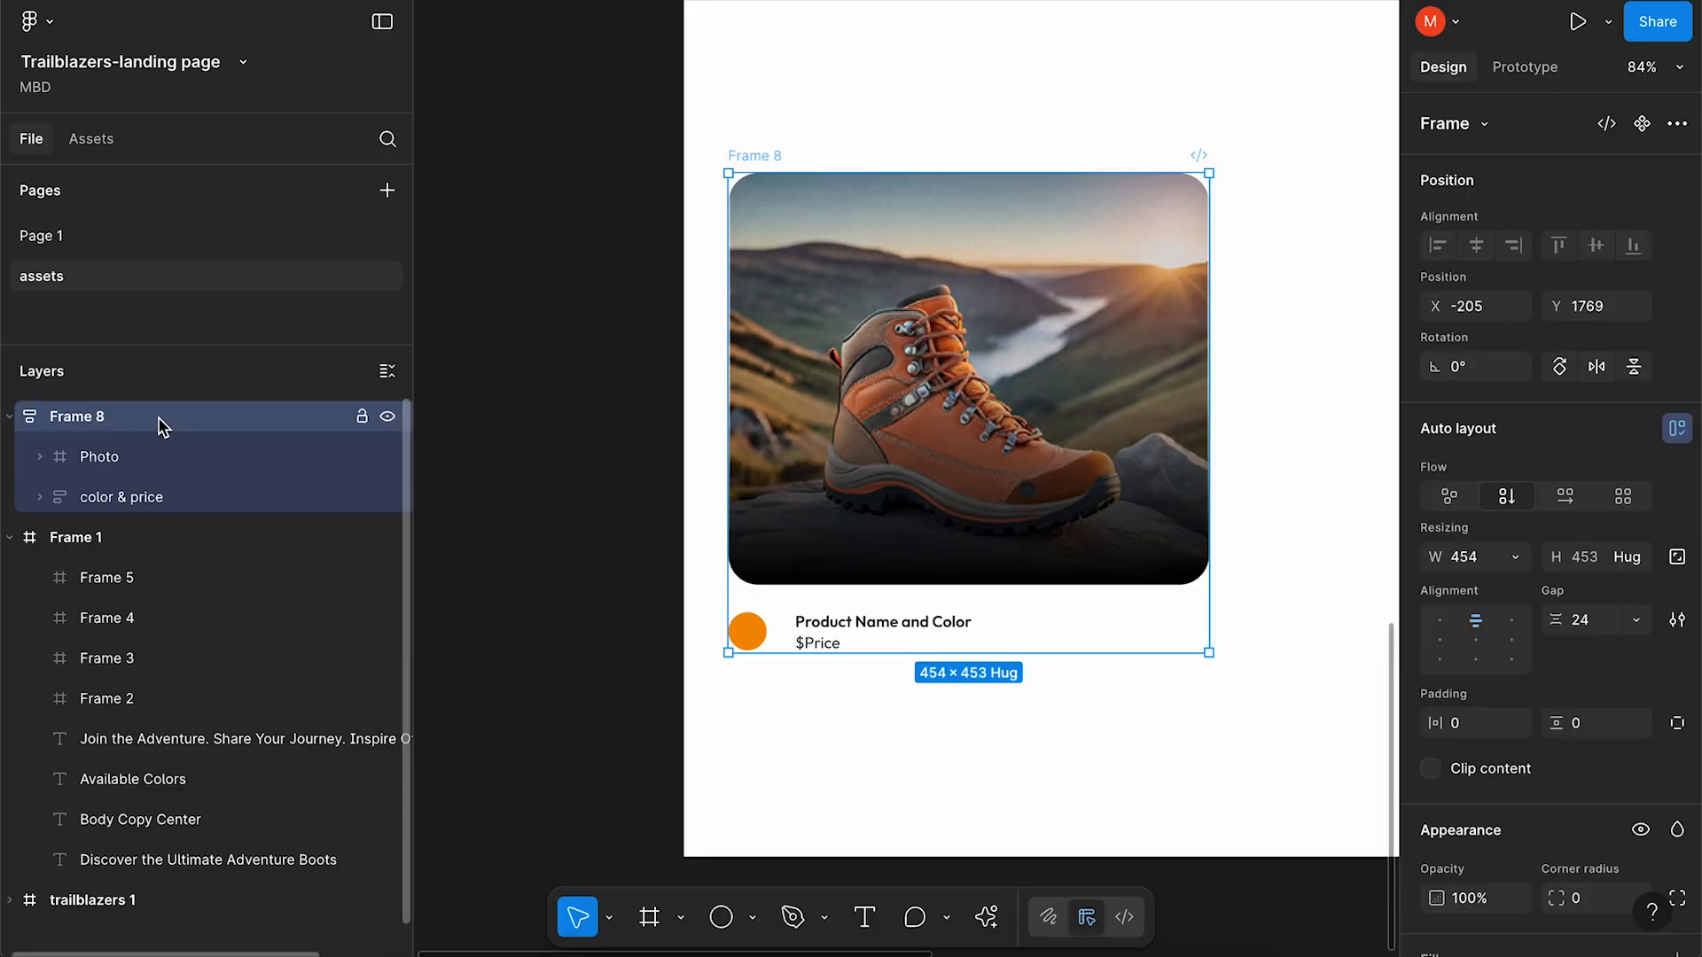
Rename Frame 8 to 'product' and turn it into a component.
{"action": "double_click", "coordinate": [74, 416]}
{"action": "type", "text": "product"}
{"action": "key", "text": "Return"}
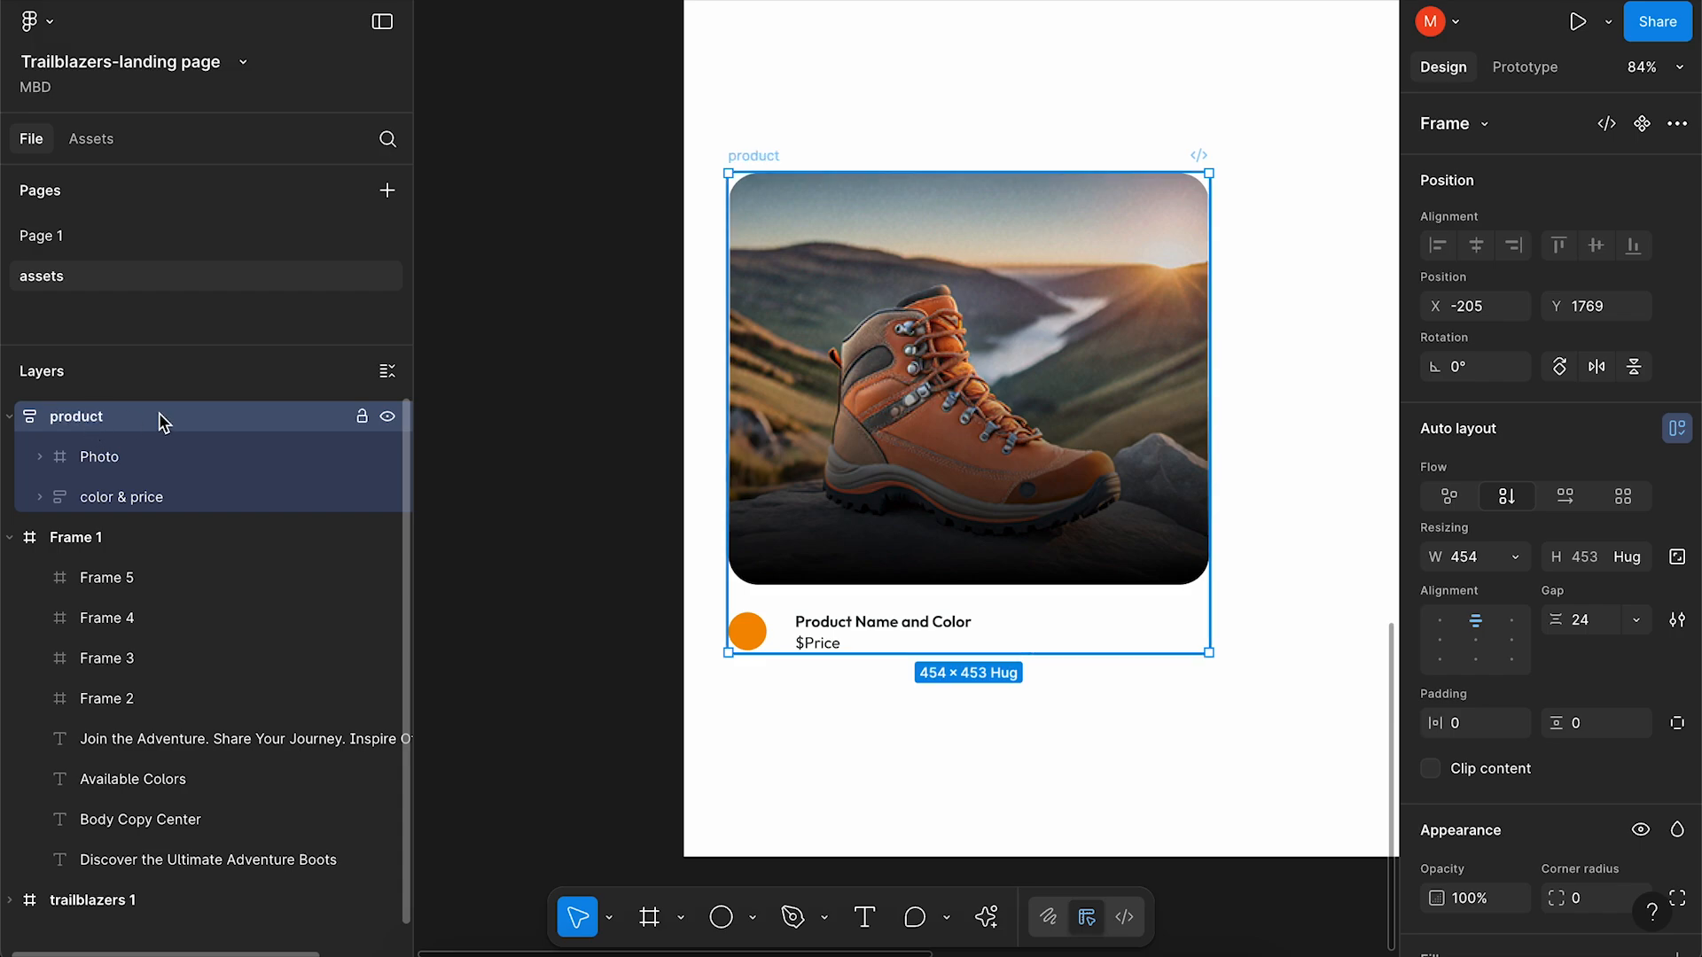
{"action": "right_click", "coordinate": [141, 413]}
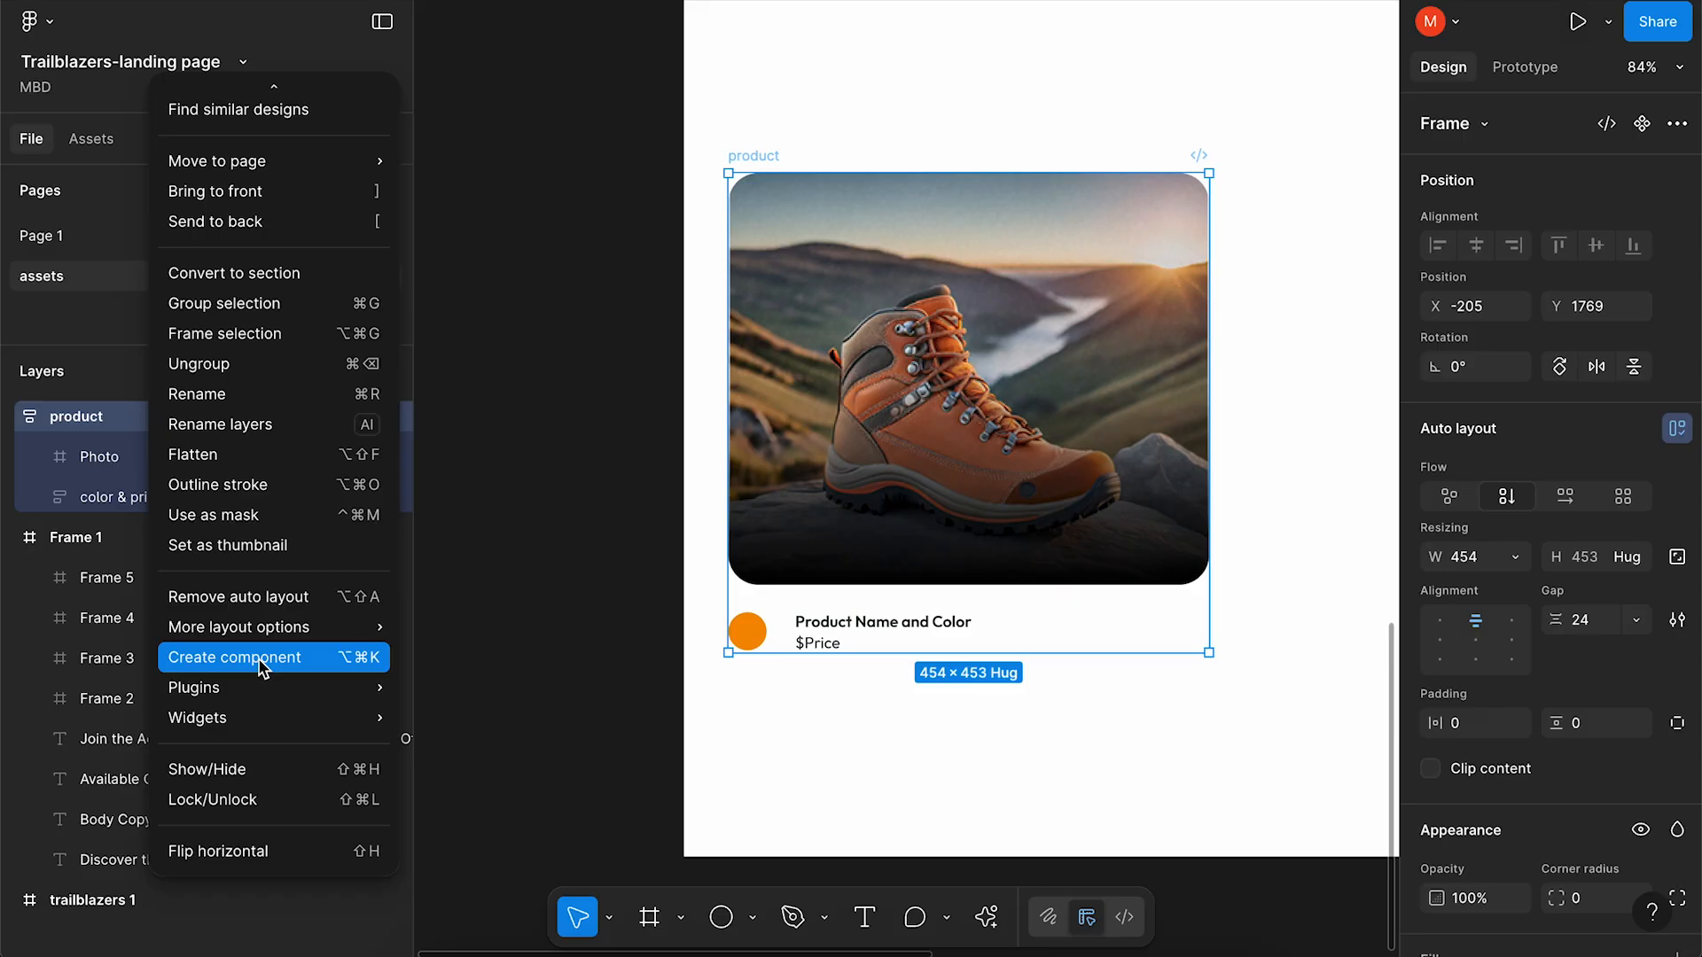
{"action": "left_click", "coordinate": [259, 656]}
Add a second variant to the product component.
{"action": "scroll", "coordinate": [1046, 748], "scroll_direction": "down", "scroll_amount": 5}
{"action": "scroll", "coordinate": [1046, 747], "scroll_direction": "left", "scroll_amount": 1}
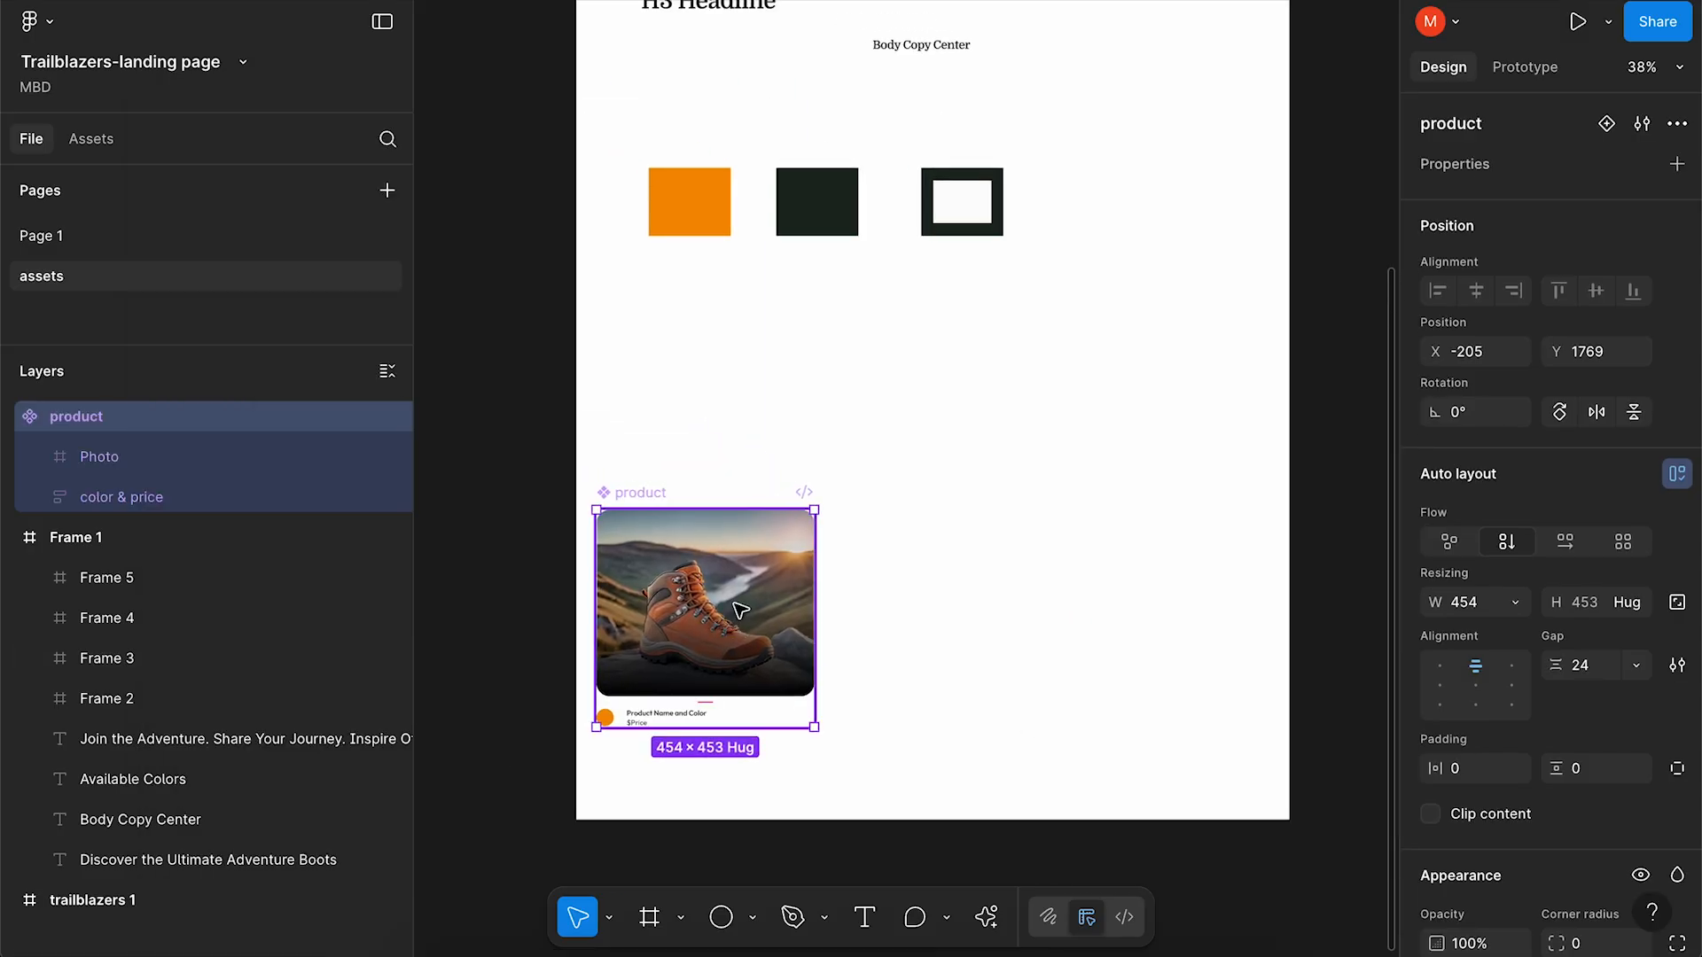
{"action": "right_click", "coordinate": [208, 418]}
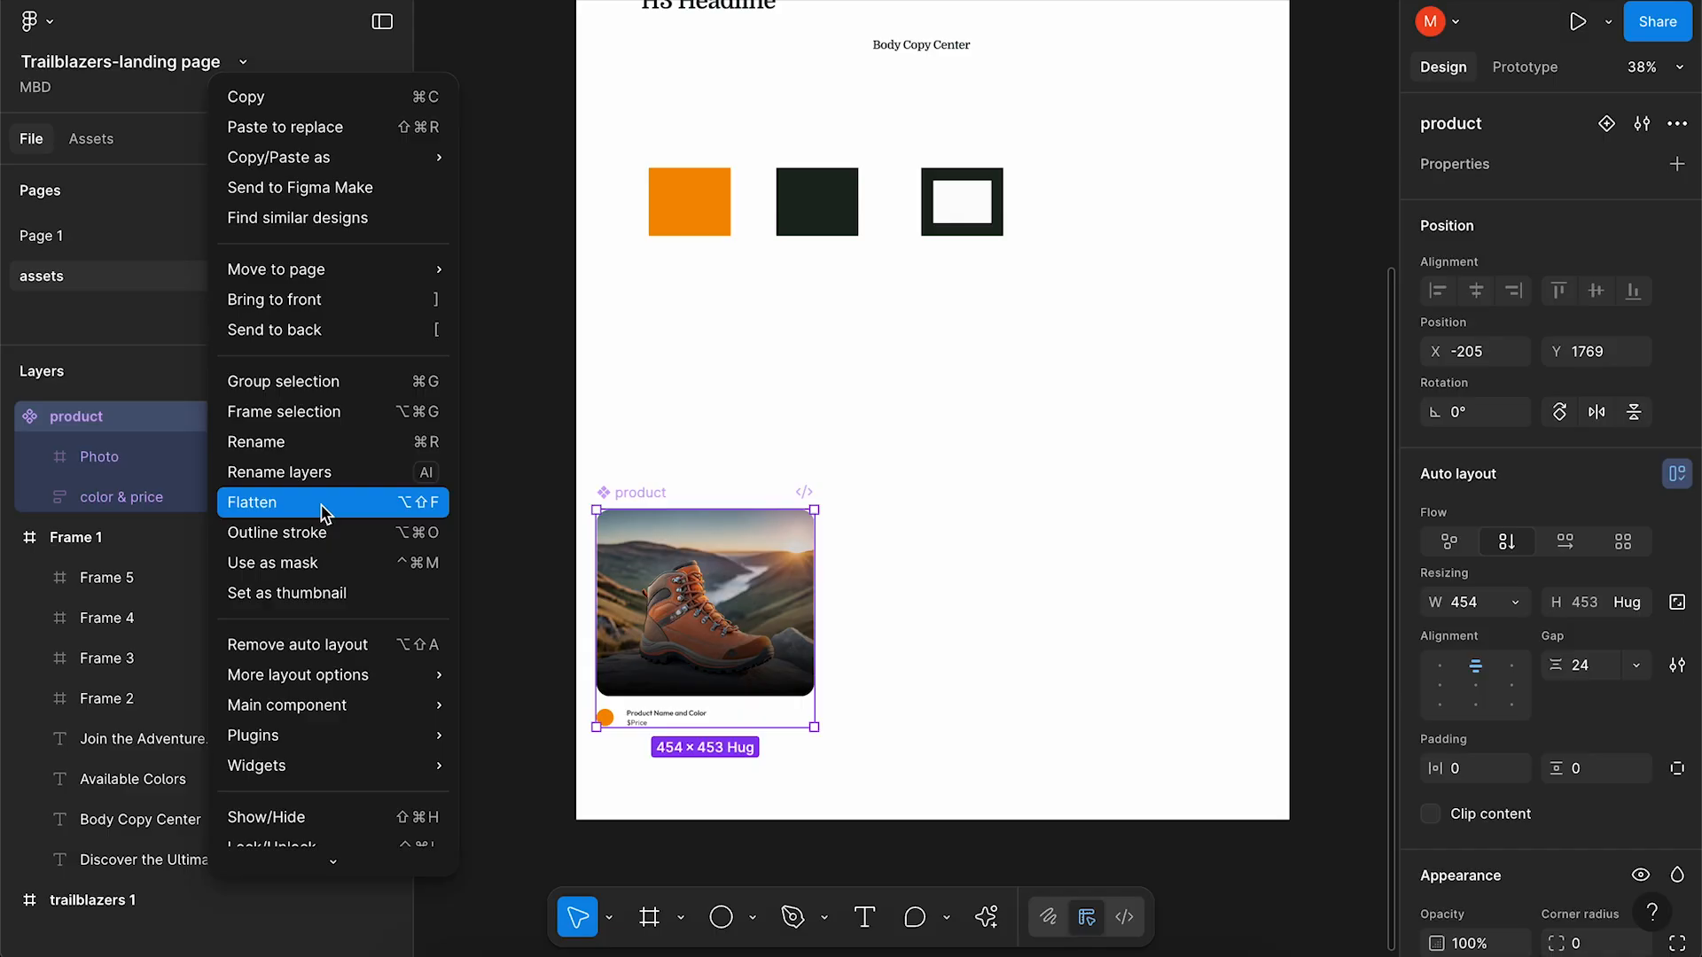
{"action": "mouse_move", "coordinate": [392, 723]}
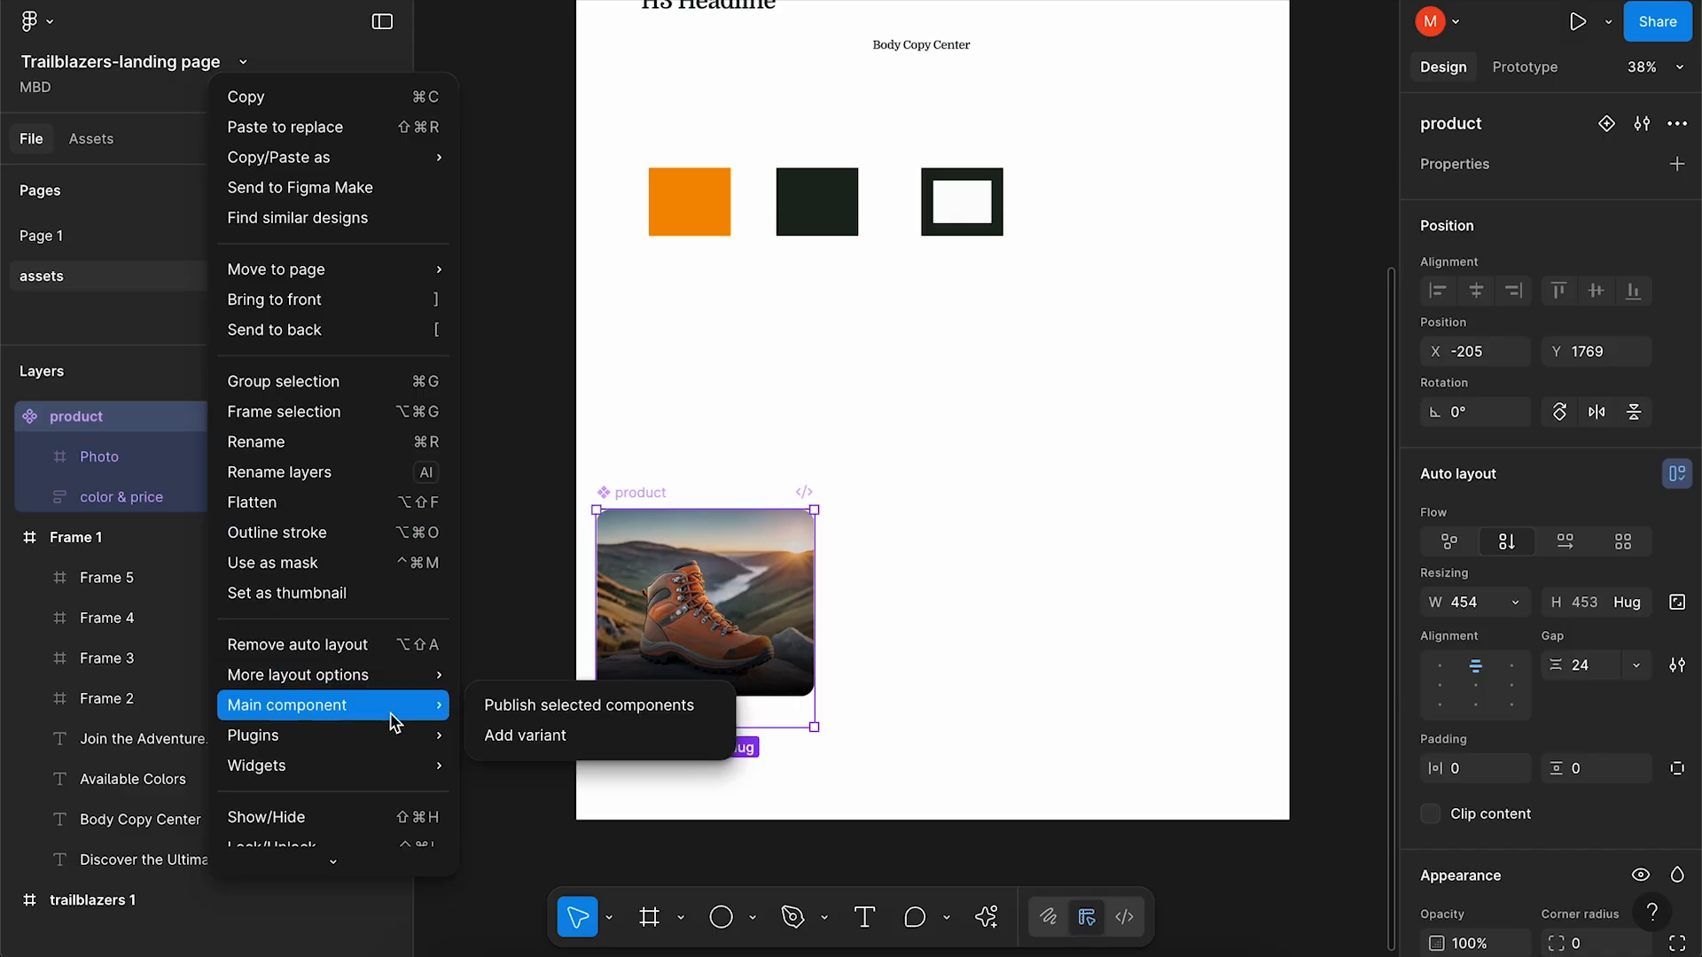
{"action": "left_click", "coordinate": [509, 735]}
Rename the variant property to Color and the default variant to Orange.
{"action": "left_click", "coordinate": [1458, 213]}
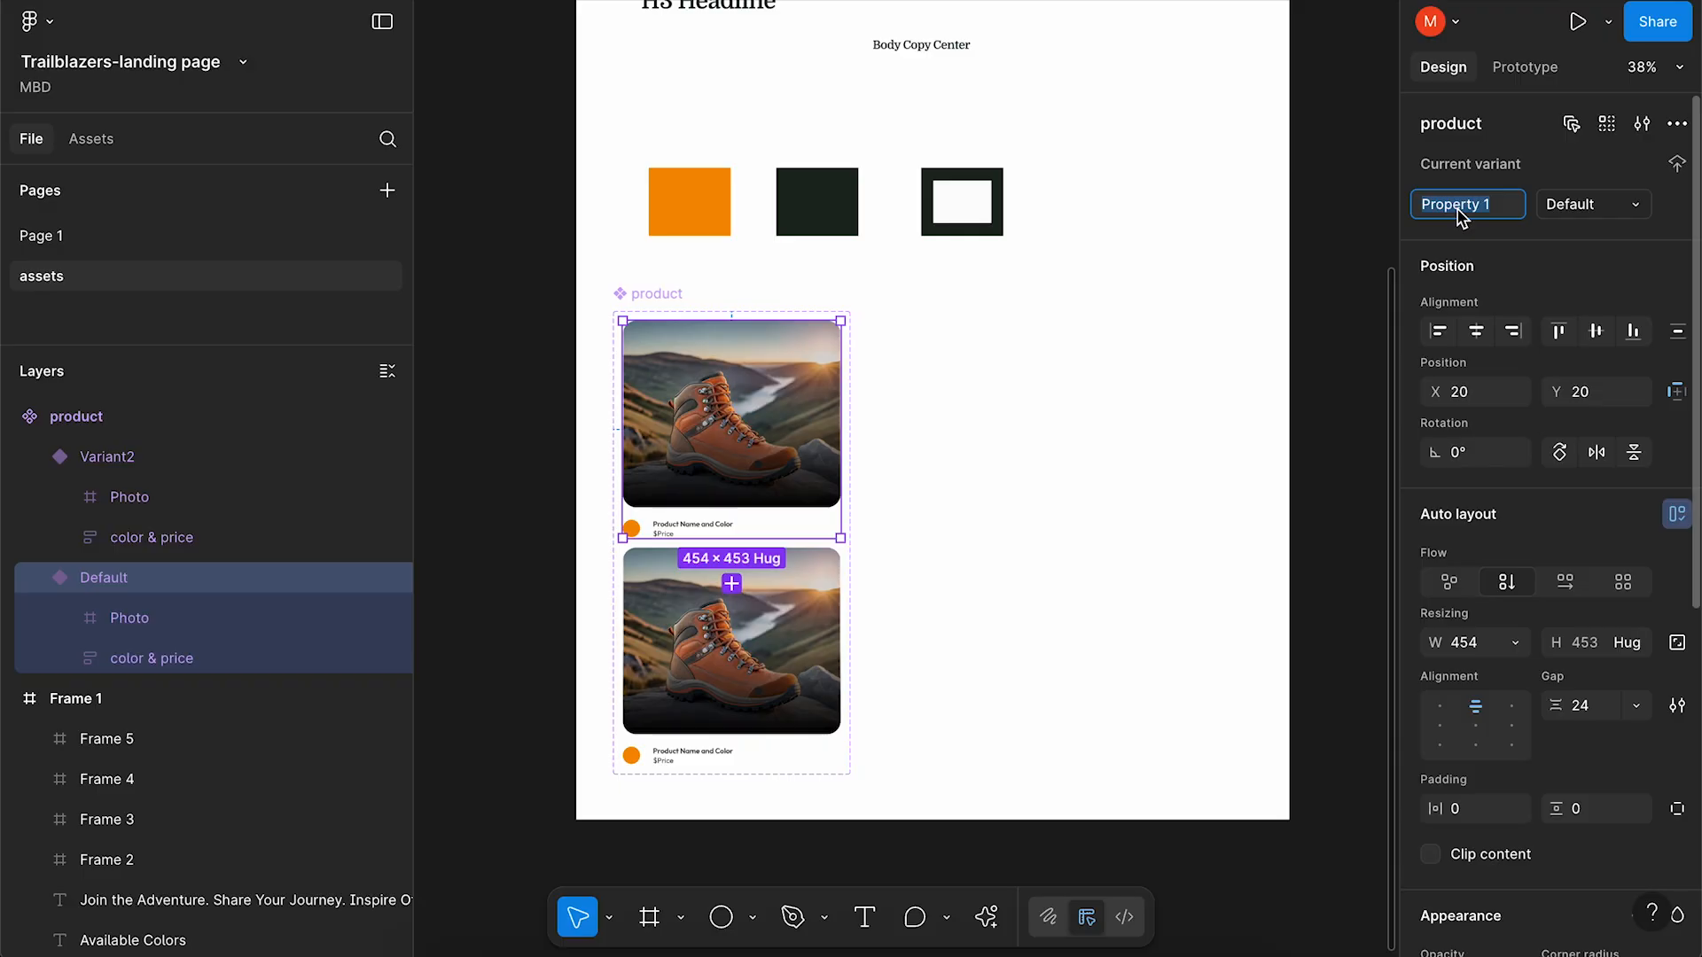
{"action": "type", "text": "Color"}
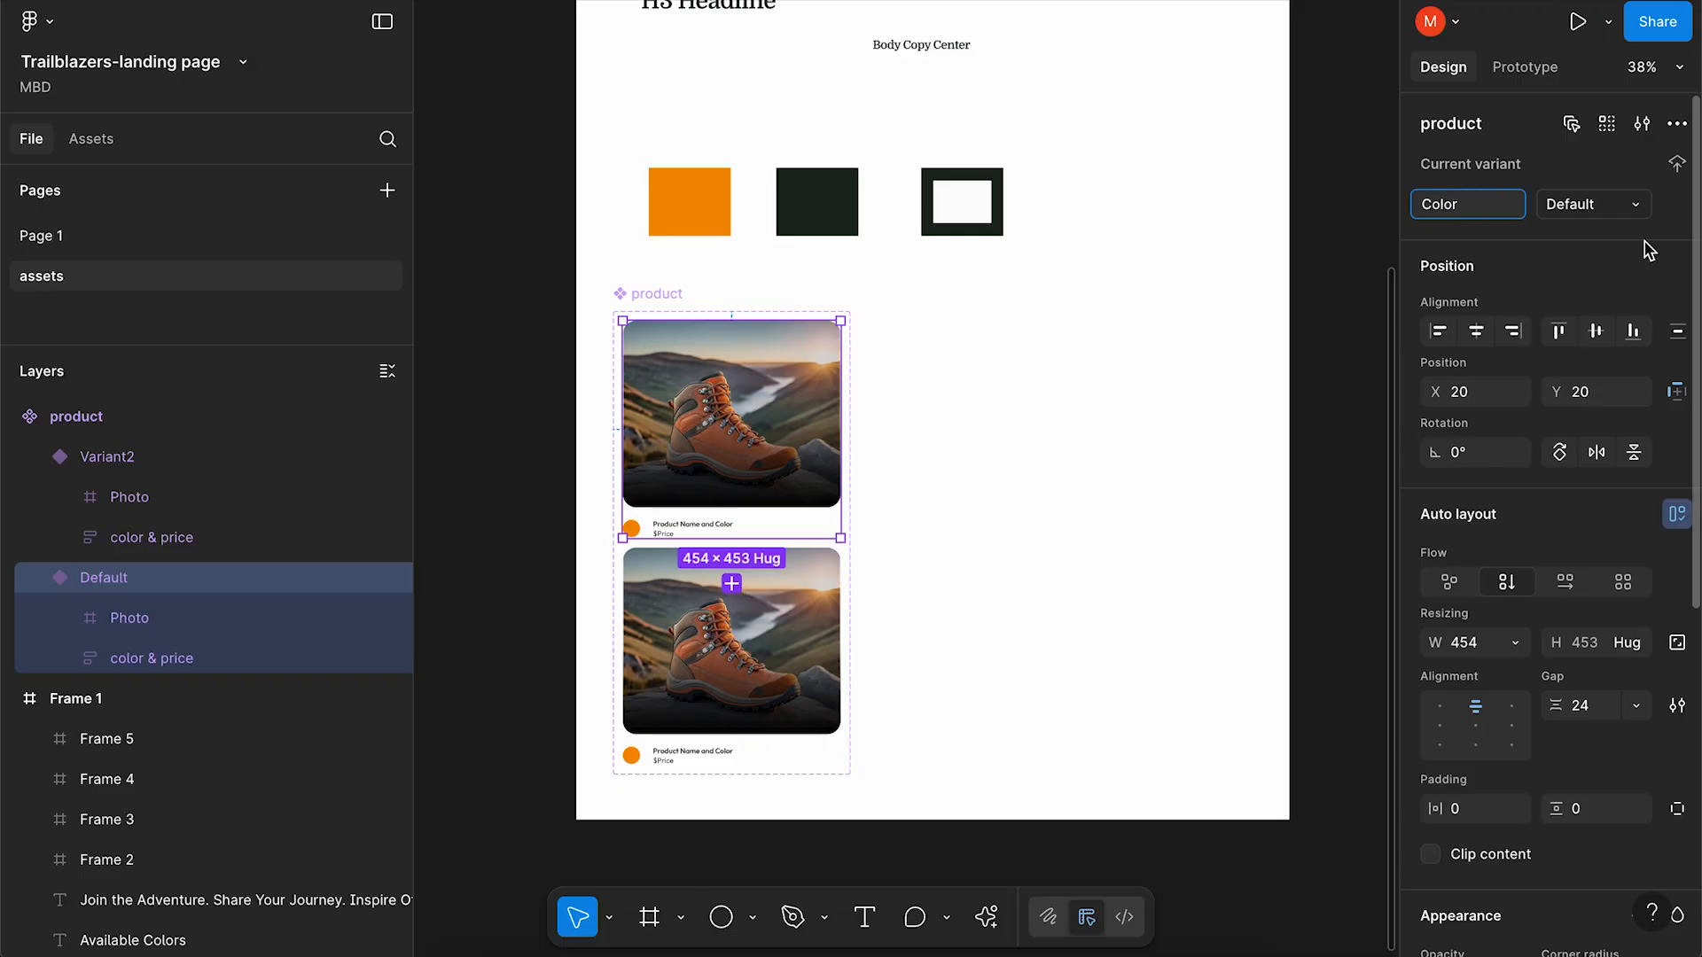
{"action": "left_click", "coordinate": [1611, 210]}
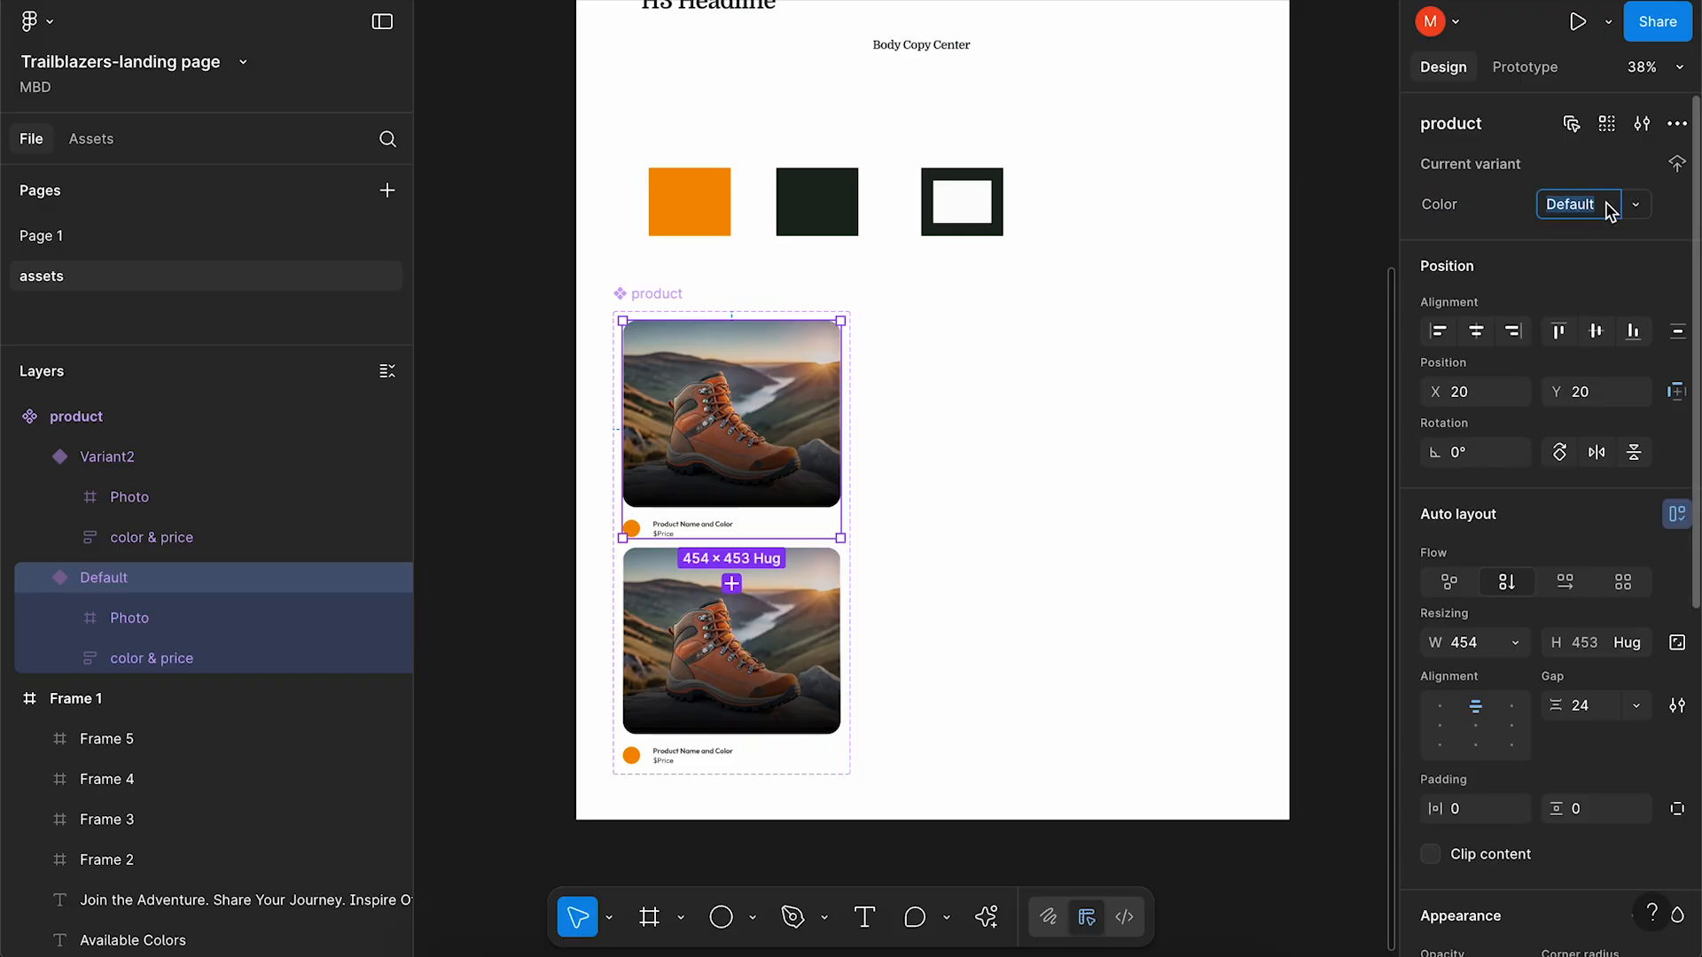
{"action": "type", "text": "Orange"}
{"action": "key", "text": "Return"}
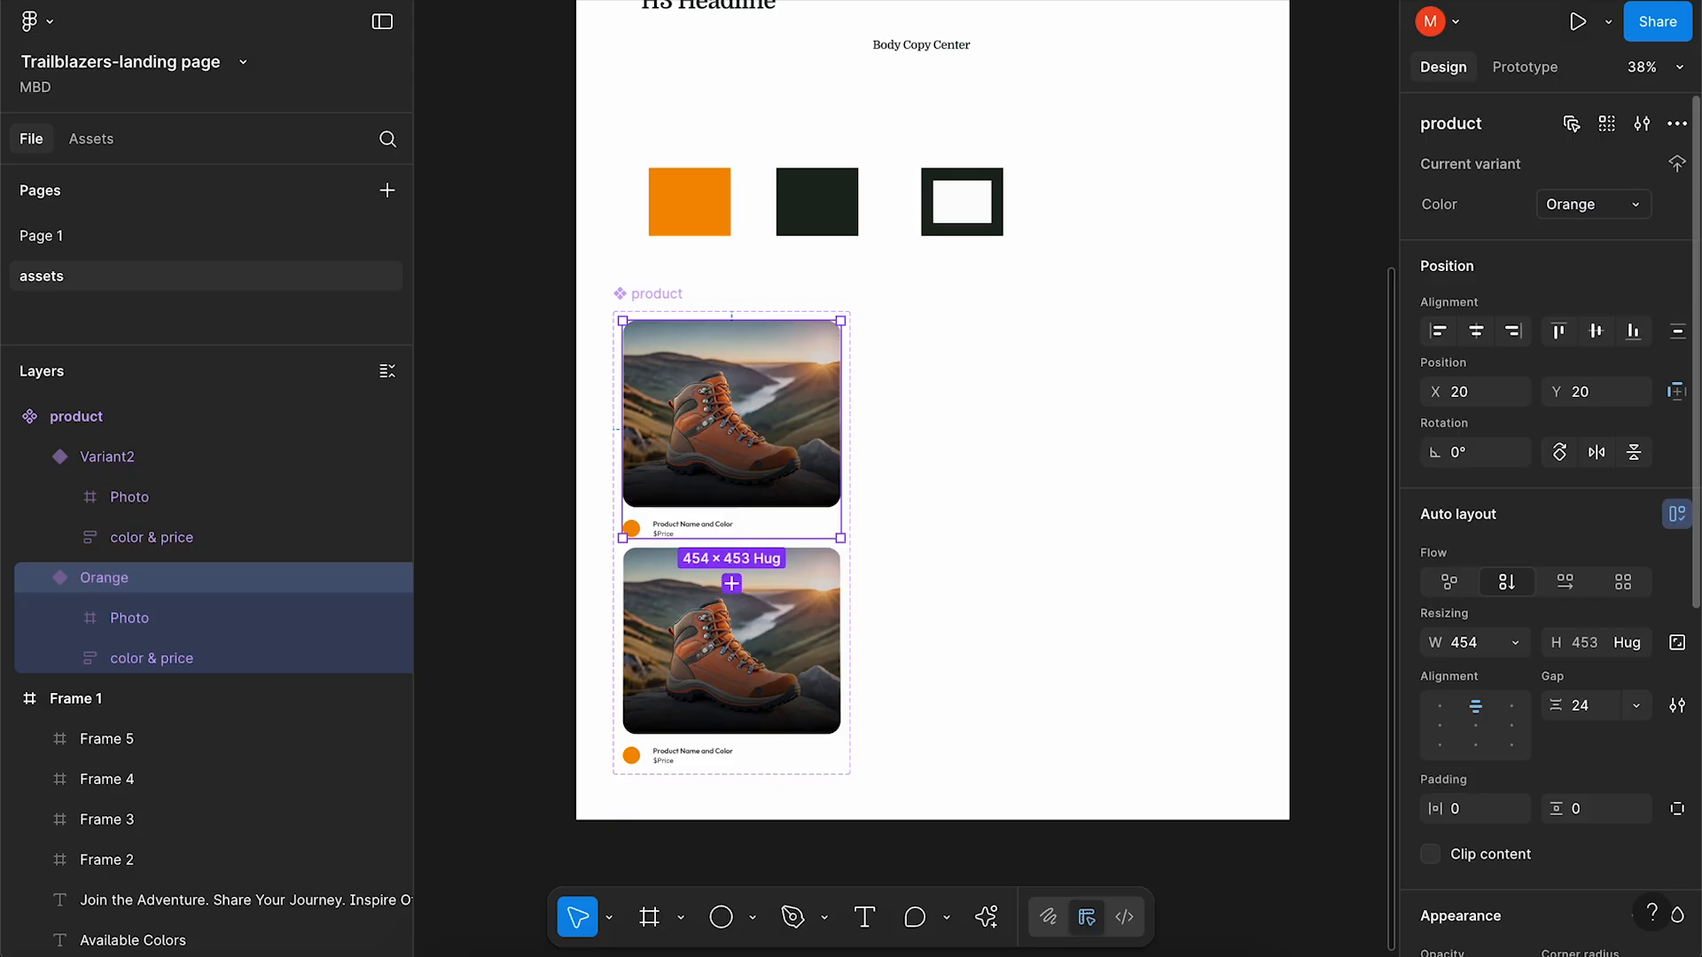
{"action": "left_click", "coordinate": [674, 709]}
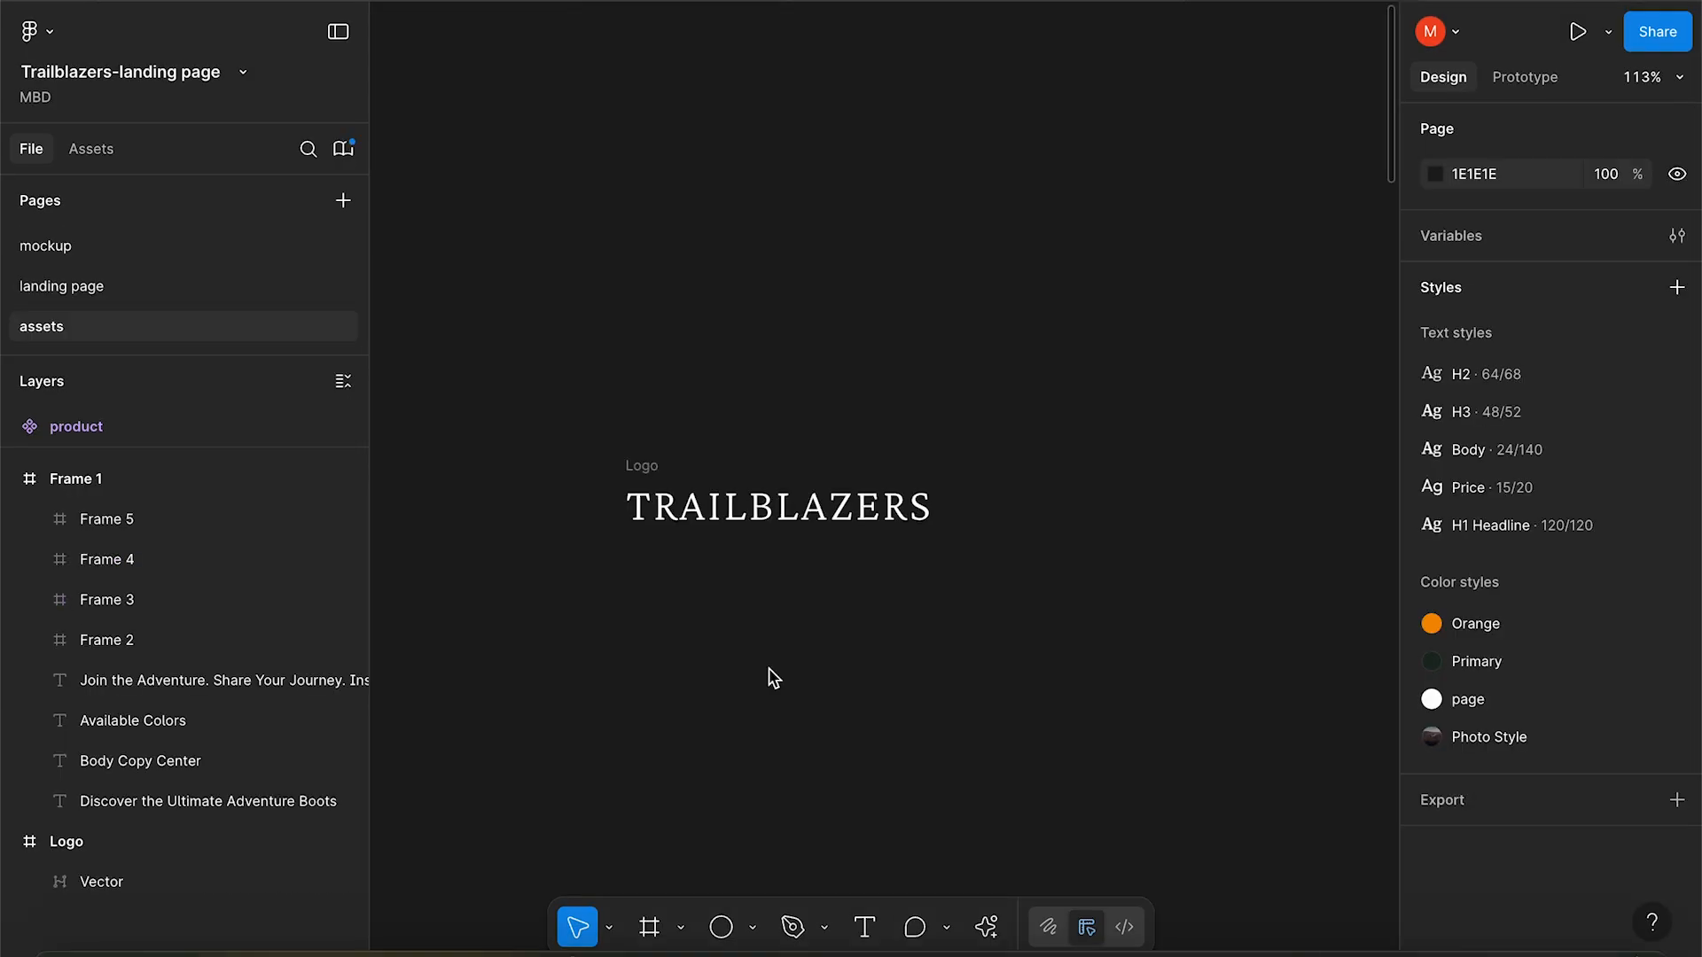
Turn the Logo frame into a component and add a second variant.
{"action": "left_click", "coordinate": [647, 479]}
{"action": "right_click", "coordinate": [228, 842]}
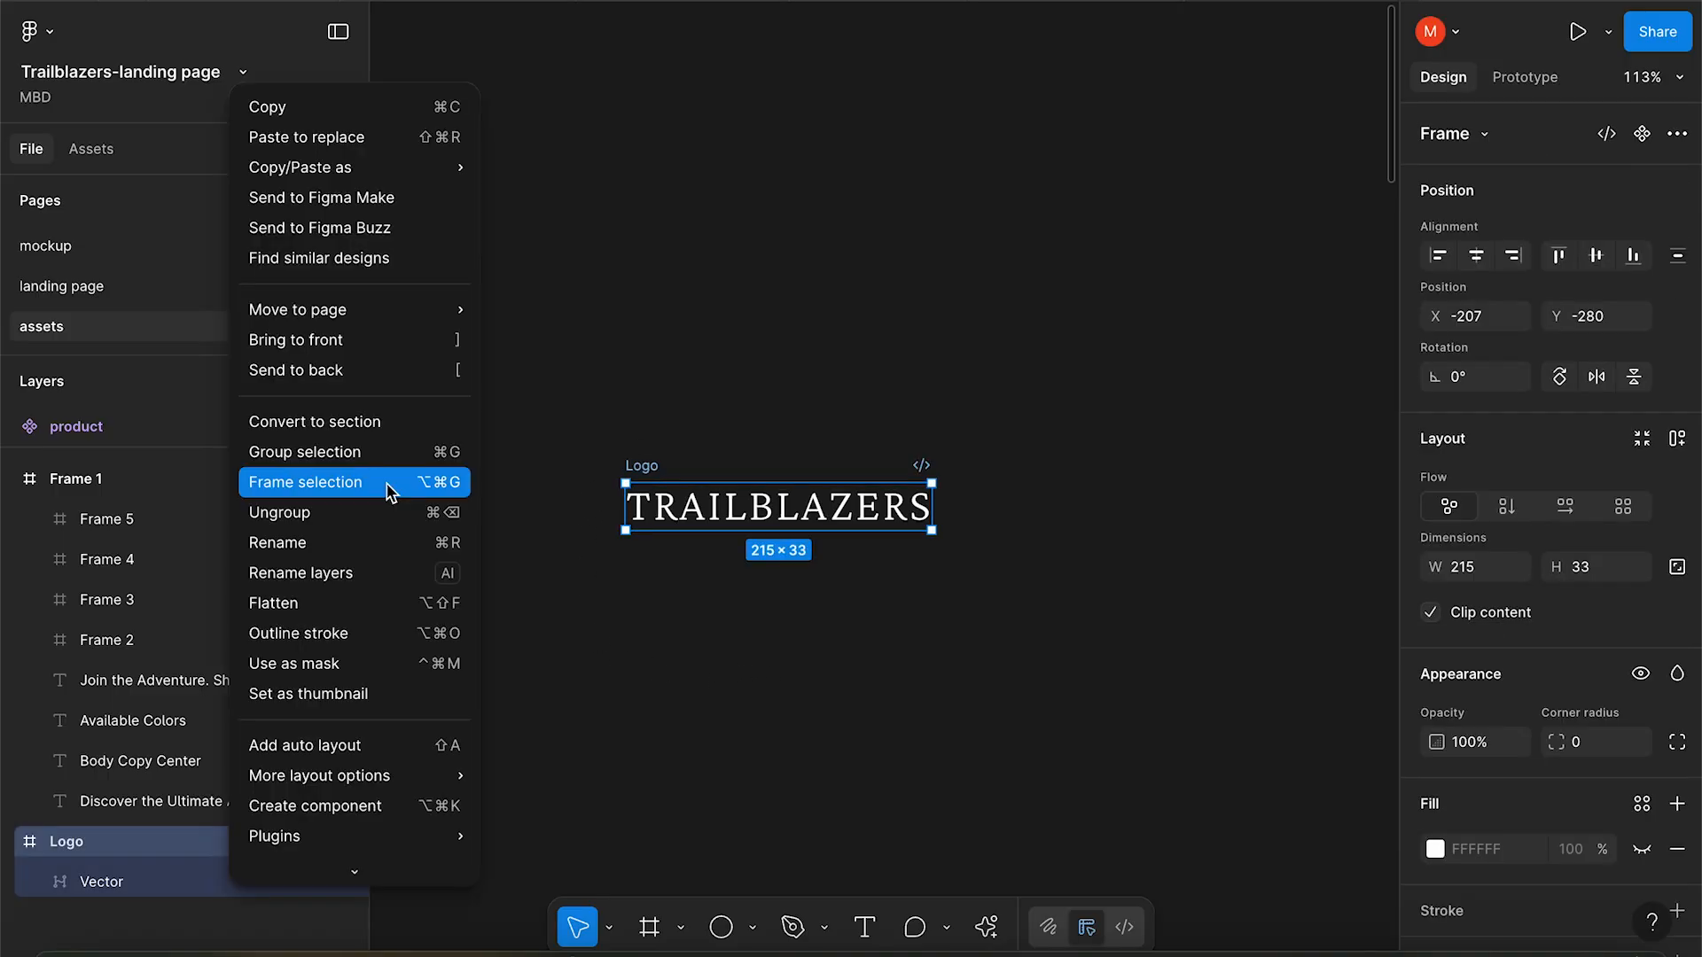
{"action": "left_click", "coordinate": [374, 806]}
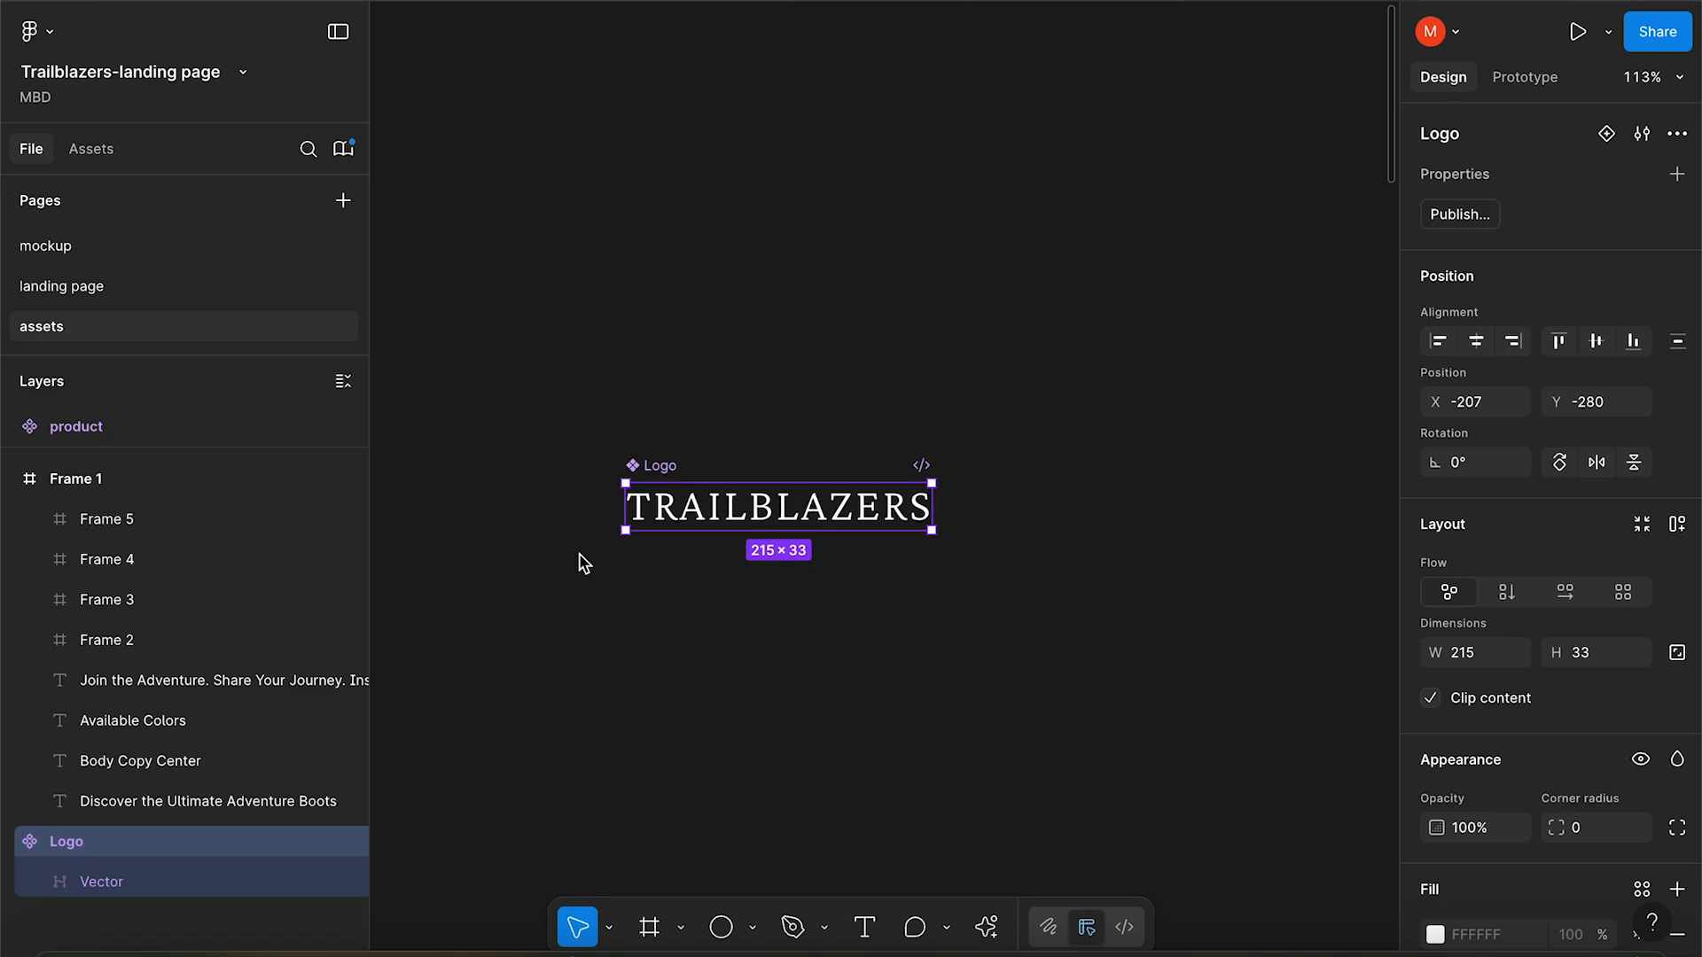
{"action": "right_click", "coordinate": [240, 848]}
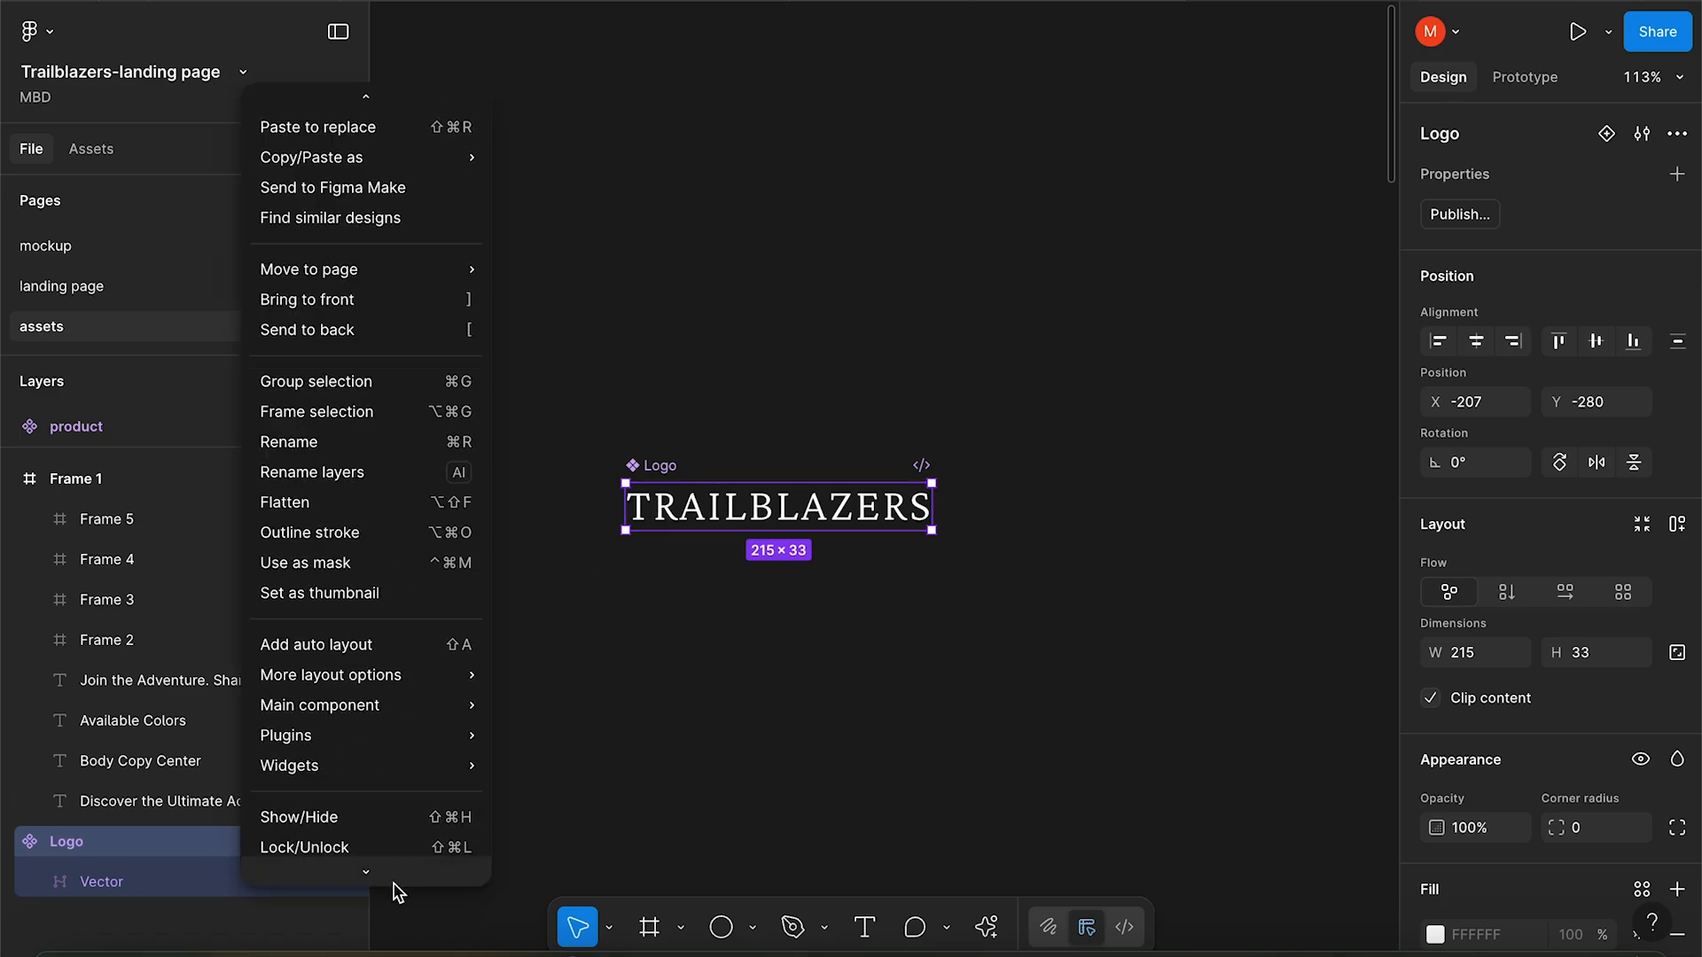
{"action": "mouse_move", "coordinate": [374, 700]}
{"action": "mouse_move", "coordinate": [377, 671]}
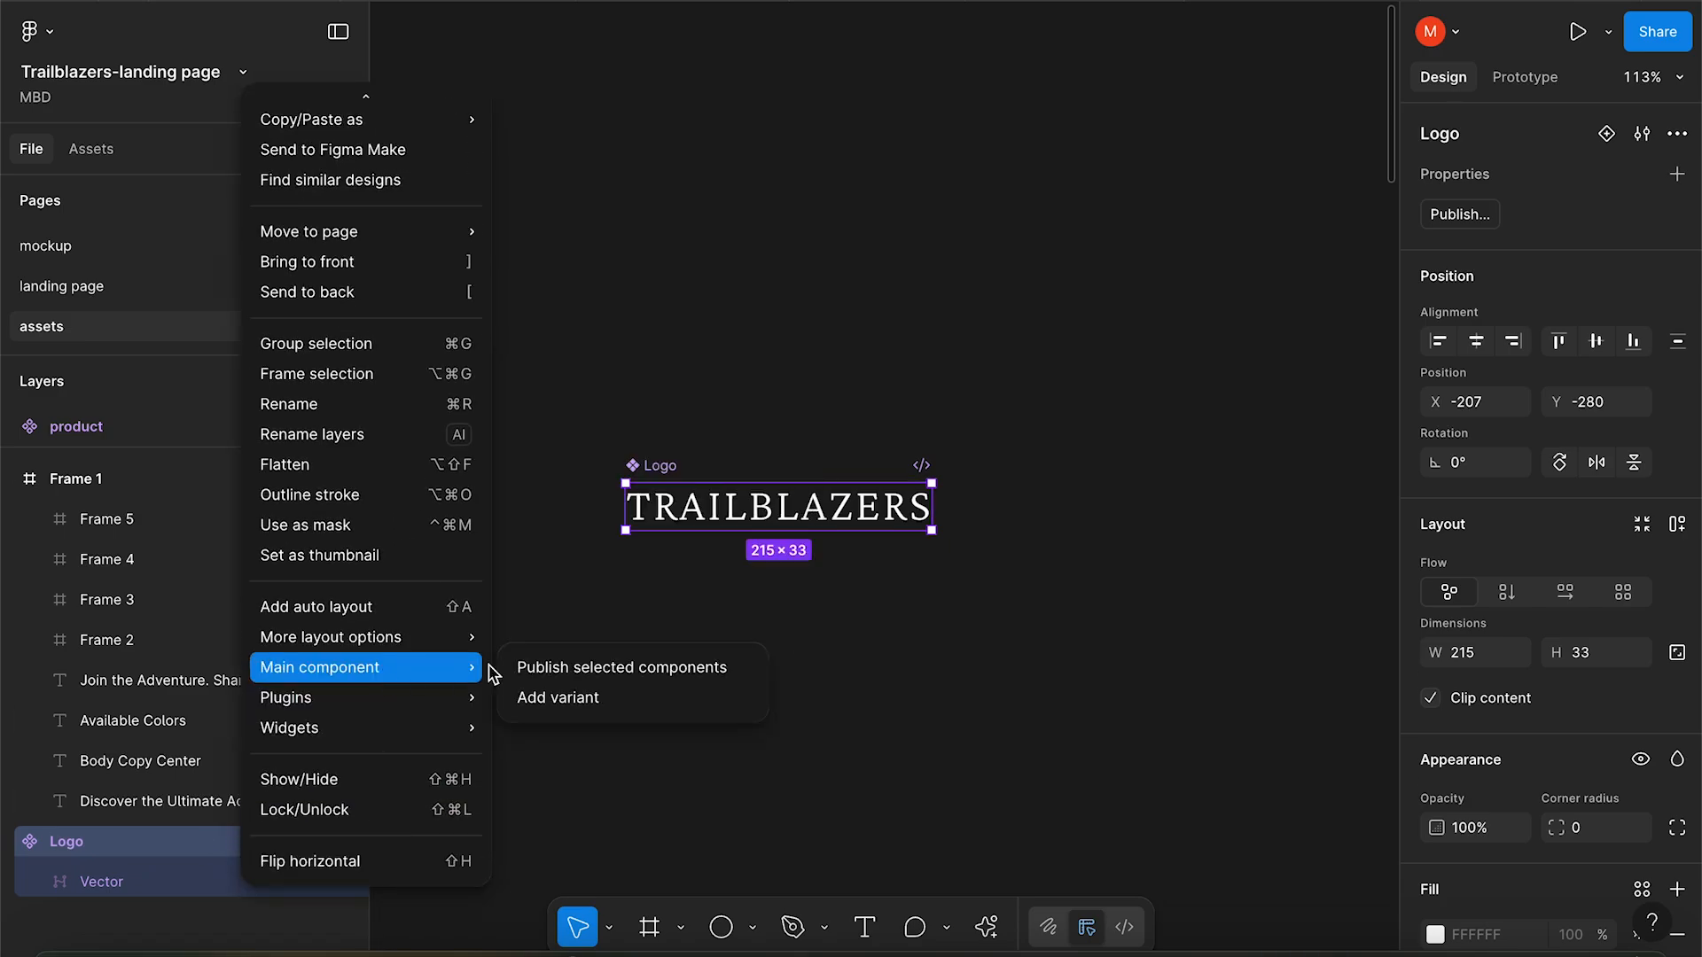
{"action": "left_click", "coordinate": [557, 701]}
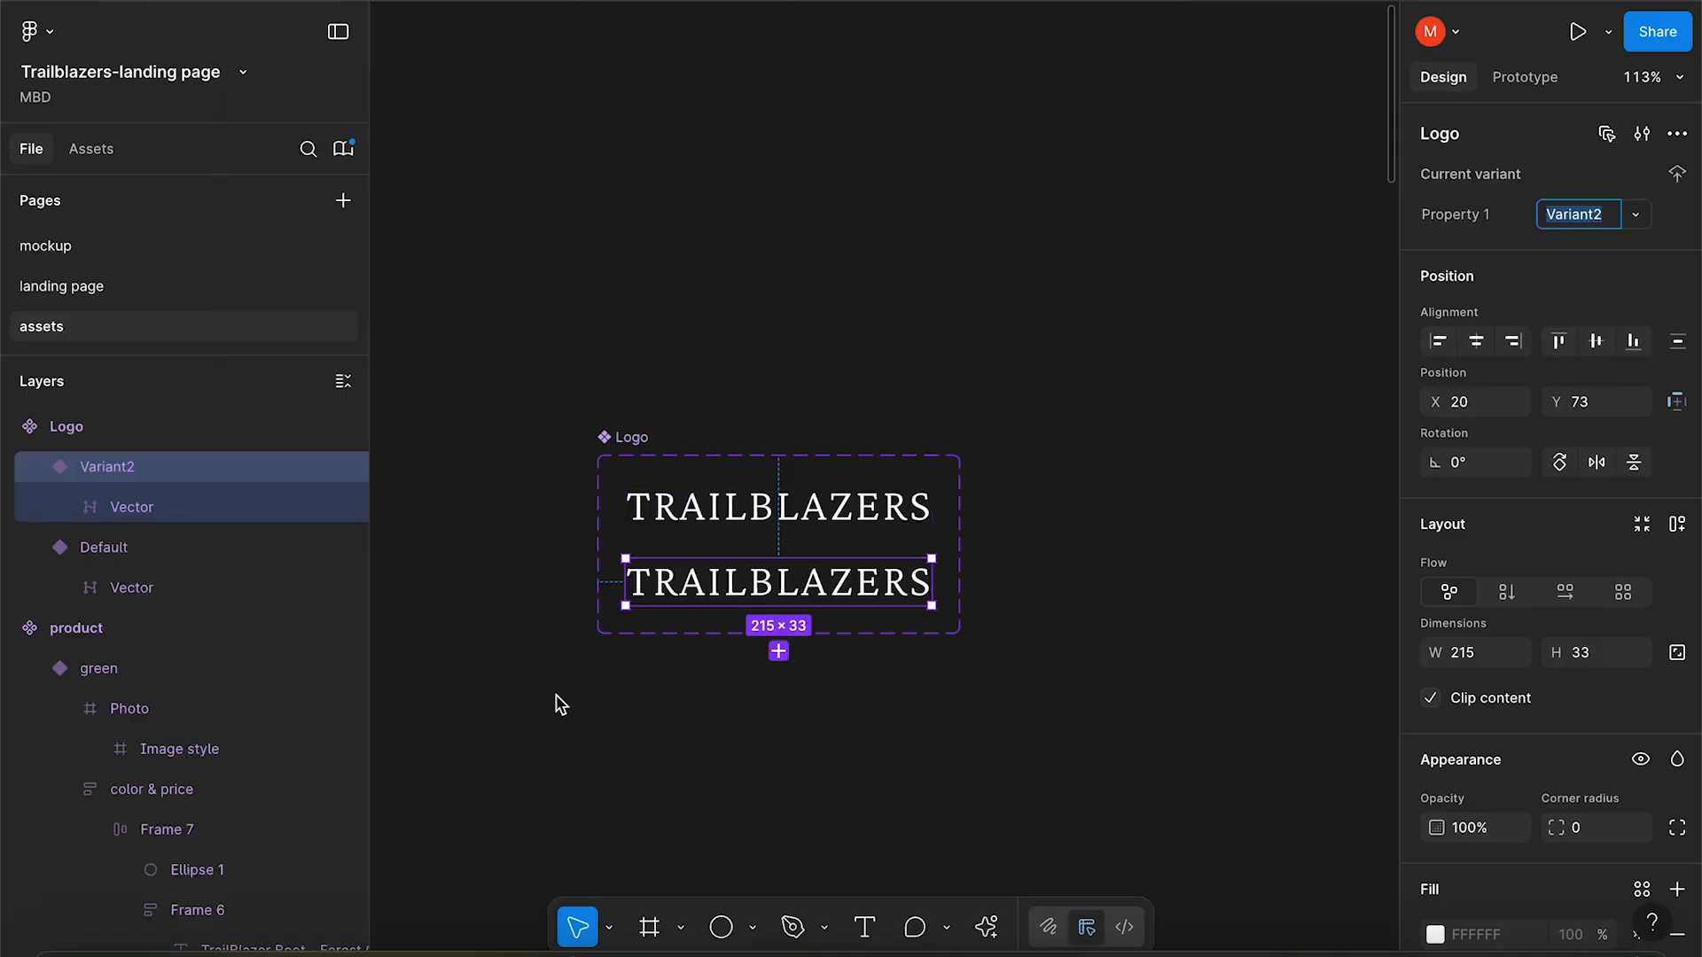
{"action": "left_click", "coordinate": [843, 592]}
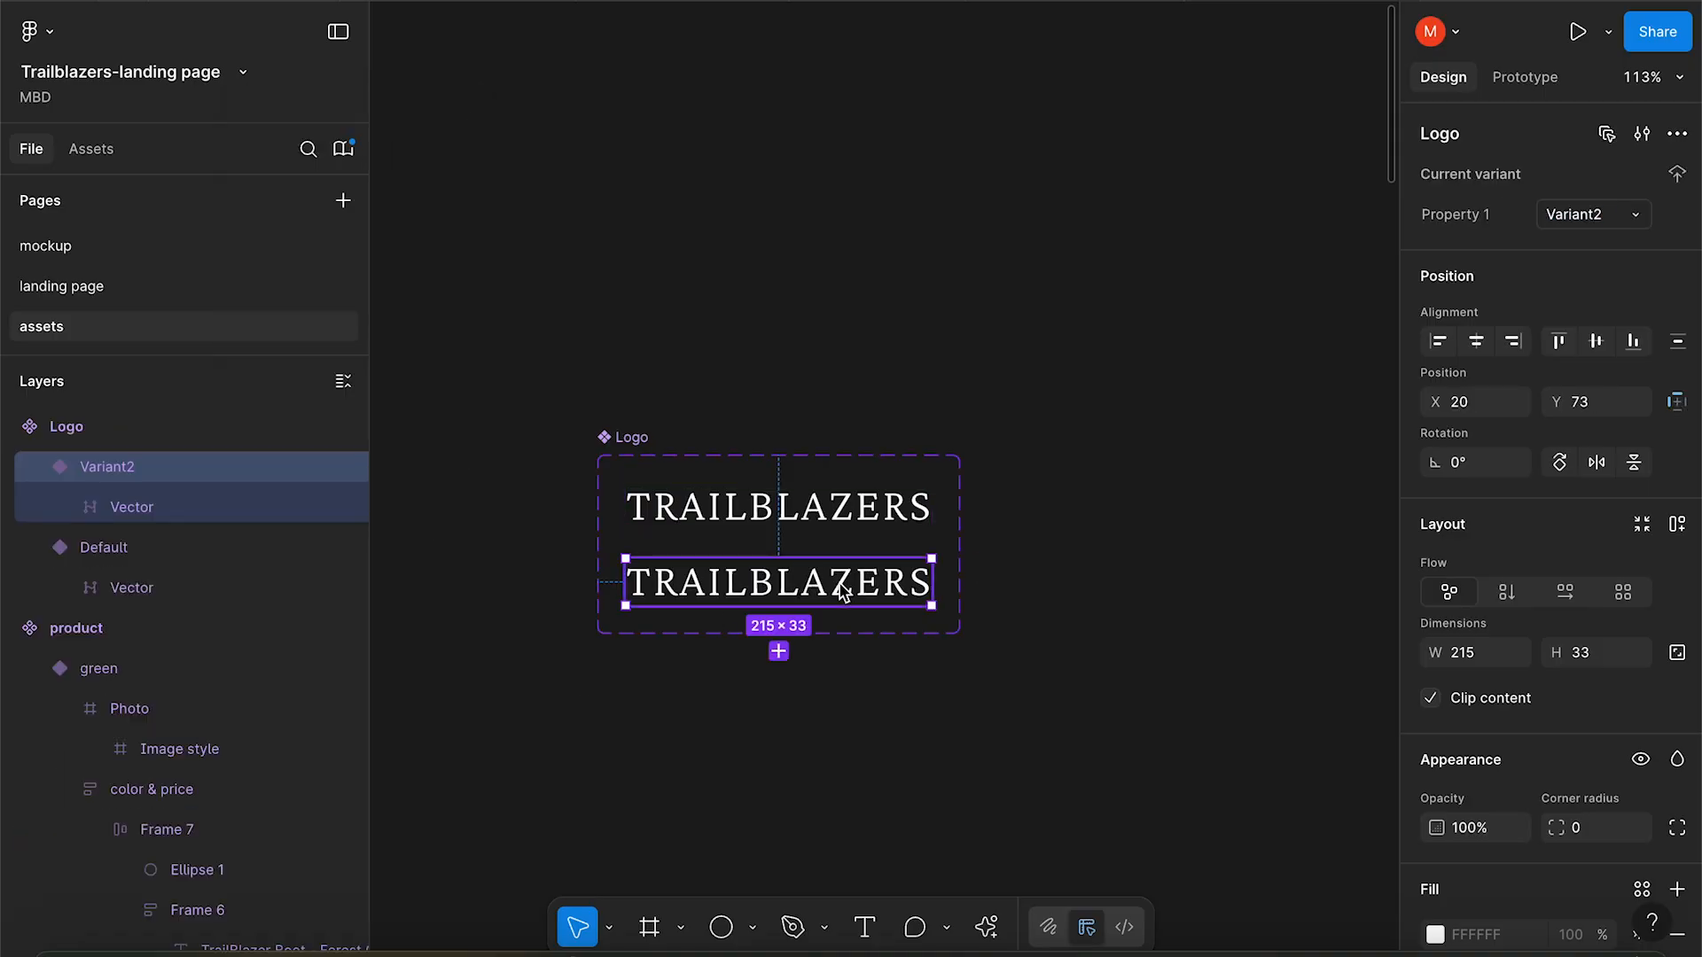
Recolour the new logo variant and rename the variant property to Color.
{"action": "scroll", "coordinate": [1453, 709], "scroll_direction": "down", "scroll_amount": 5}
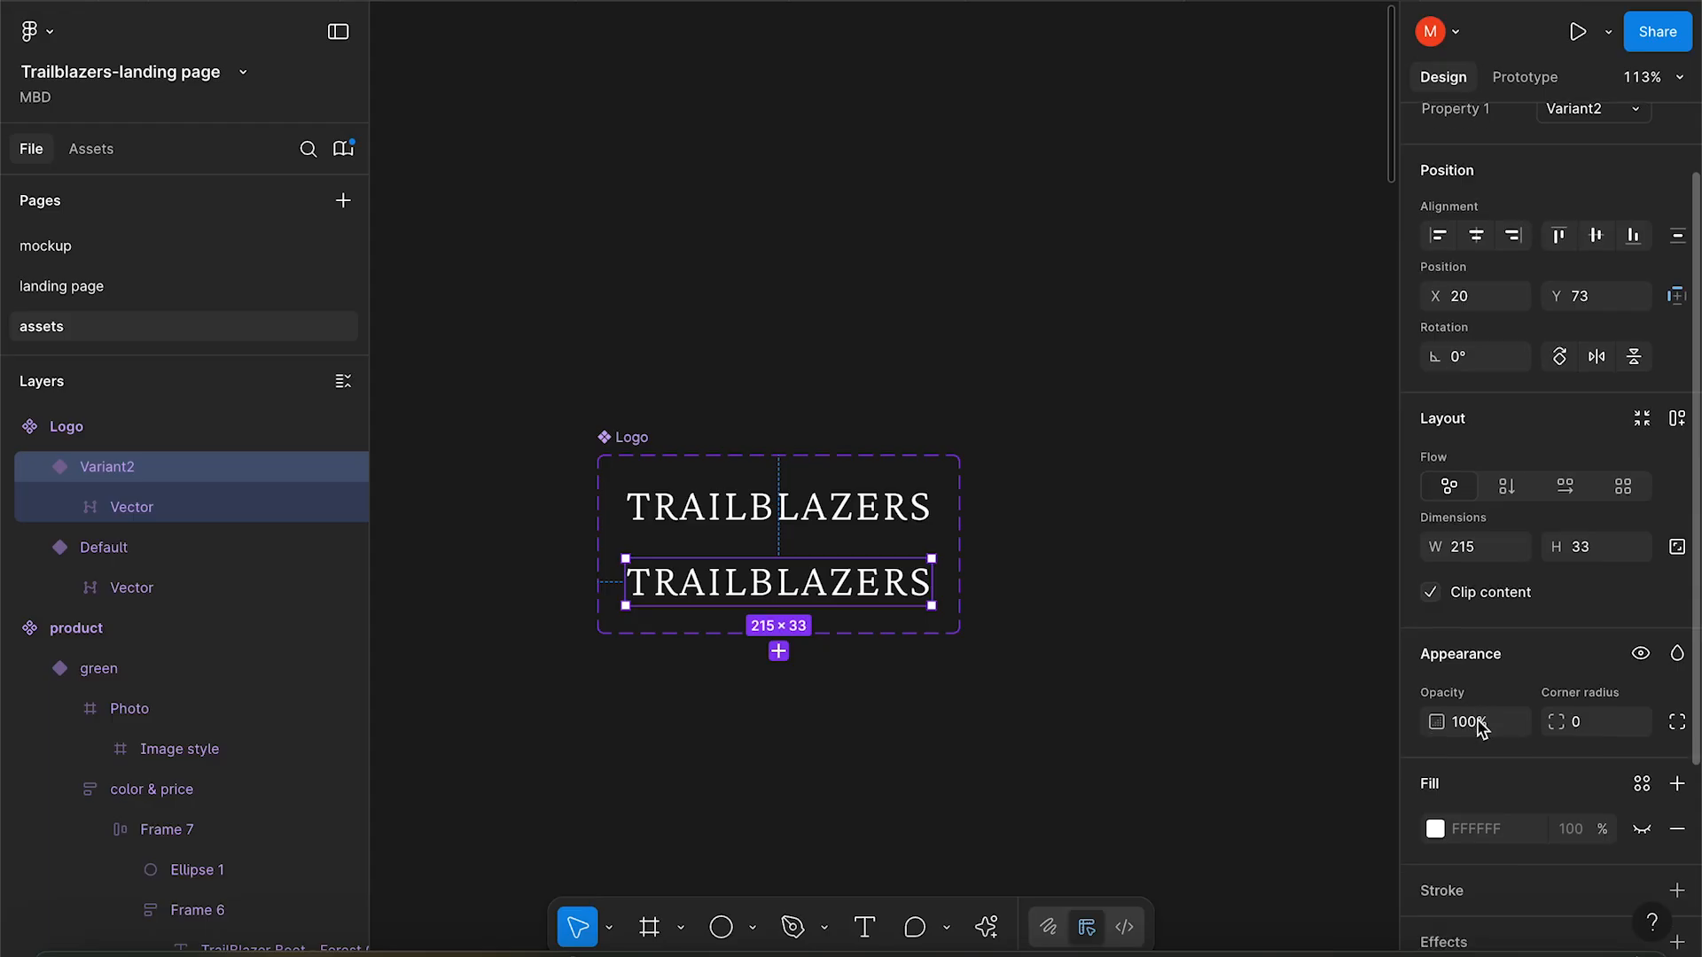
{"action": "scroll", "coordinate": [1479, 722], "scroll_direction": "down", "scroll_amount": 3}
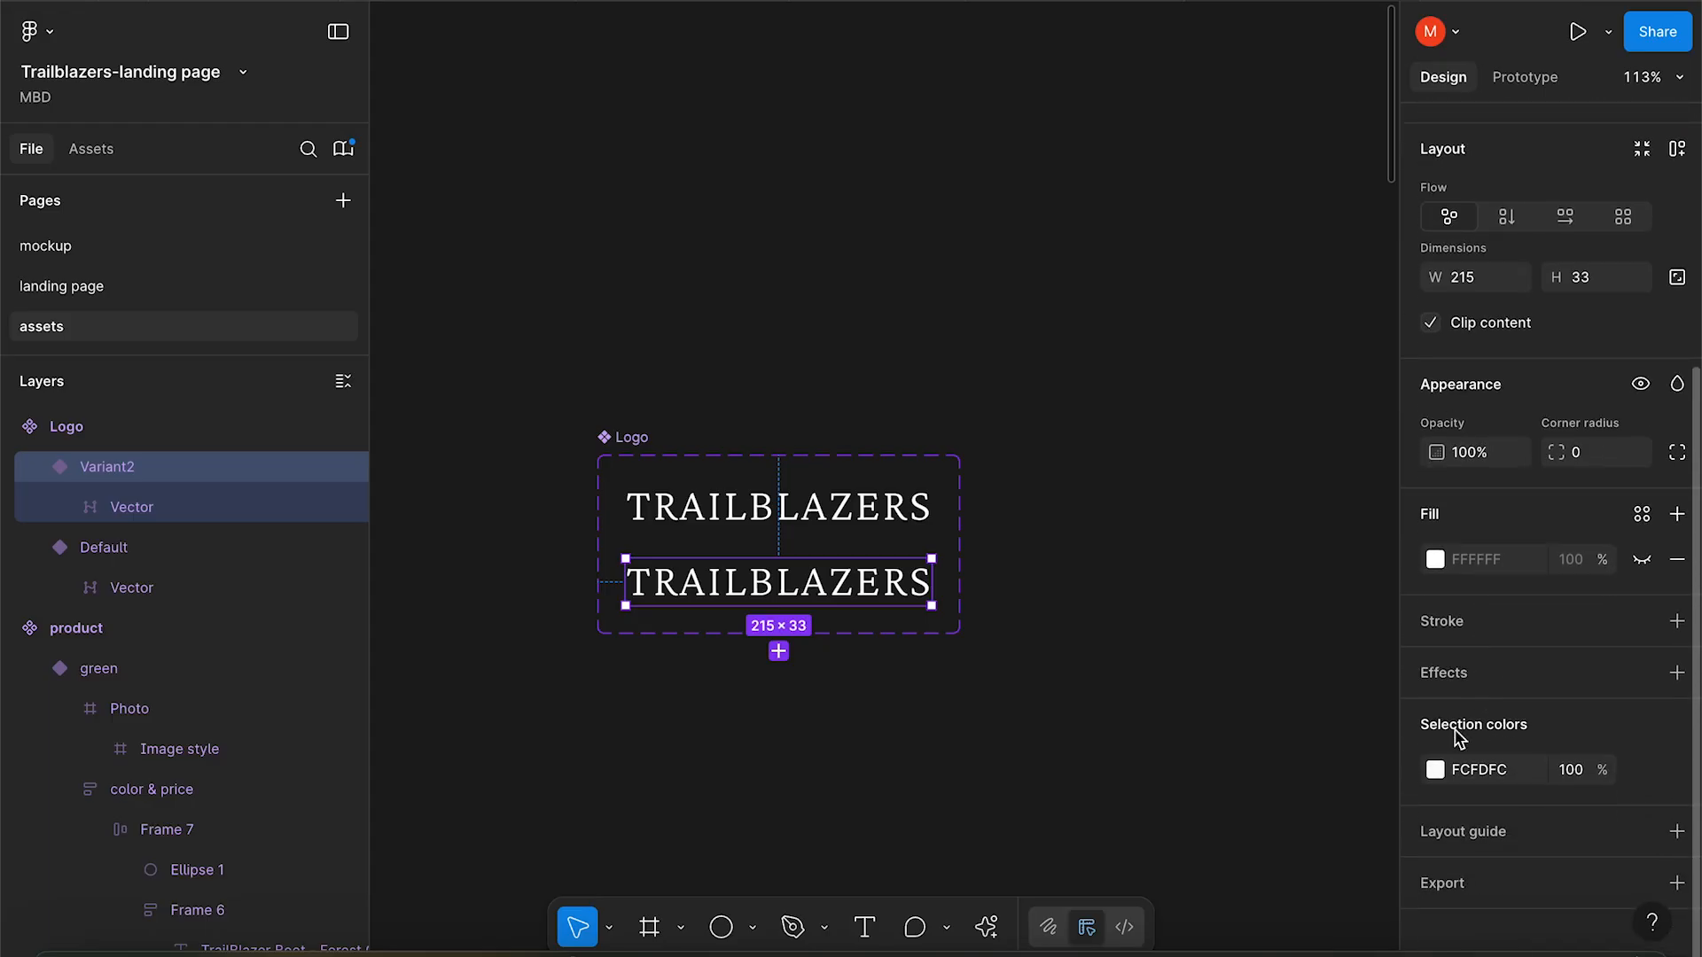
{"action": "left_click", "coordinate": [1435, 770]}
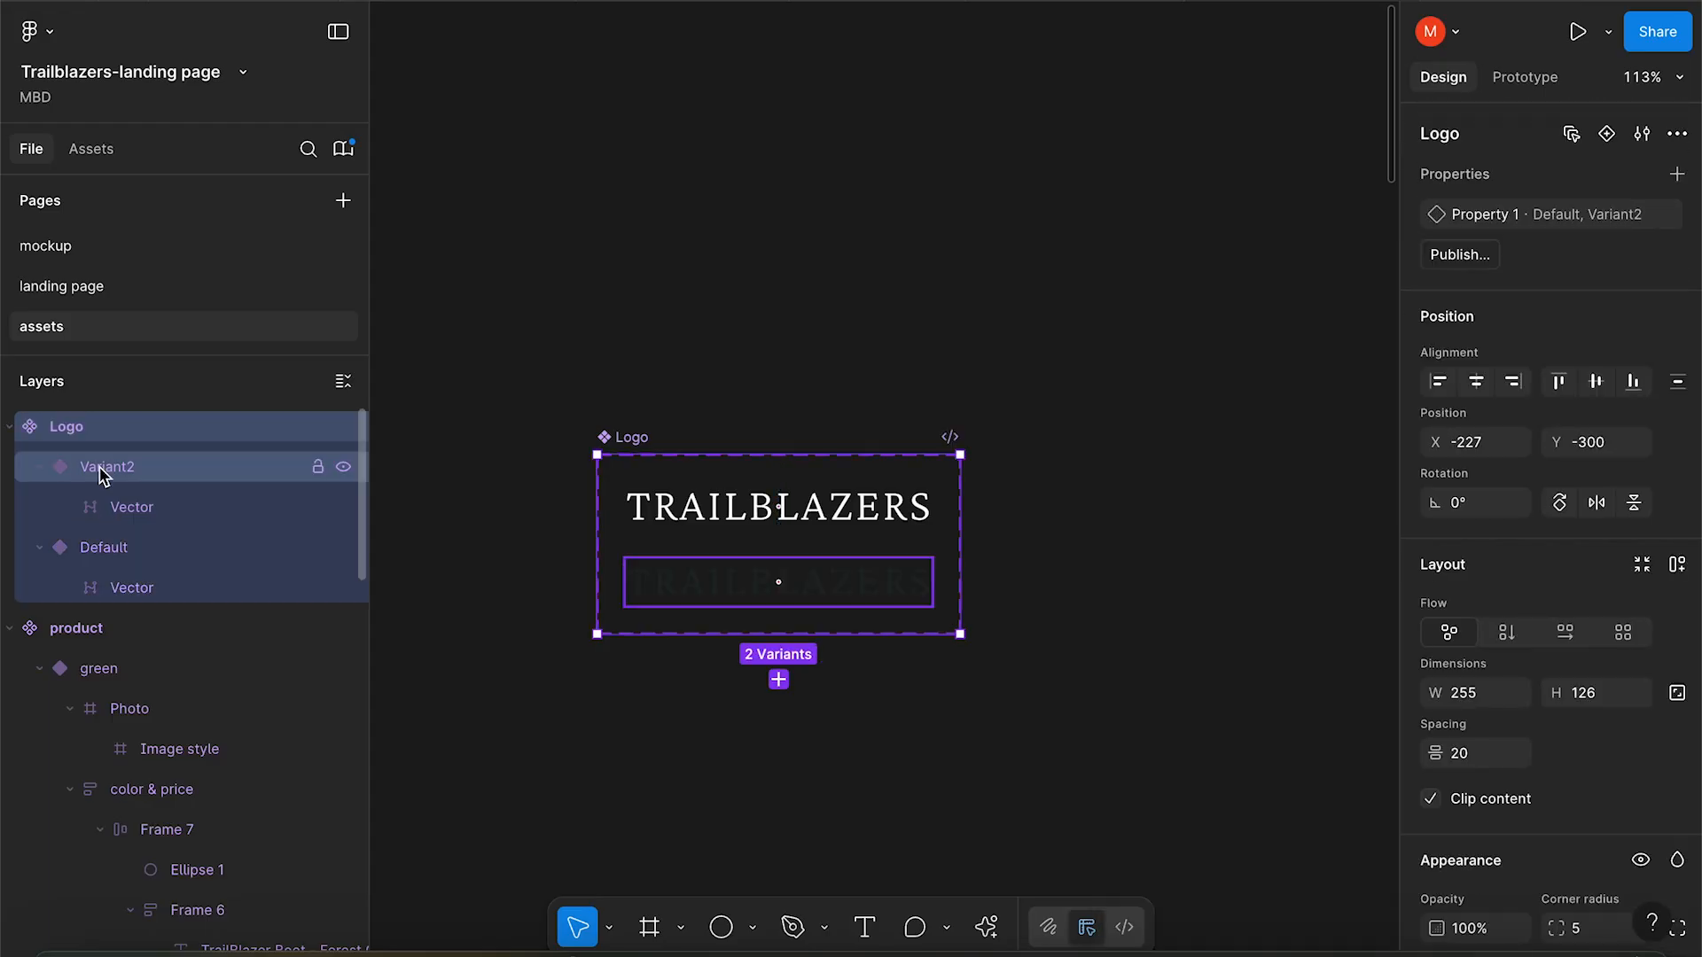
{"action": "double_click", "coordinate": [1497, 220]}
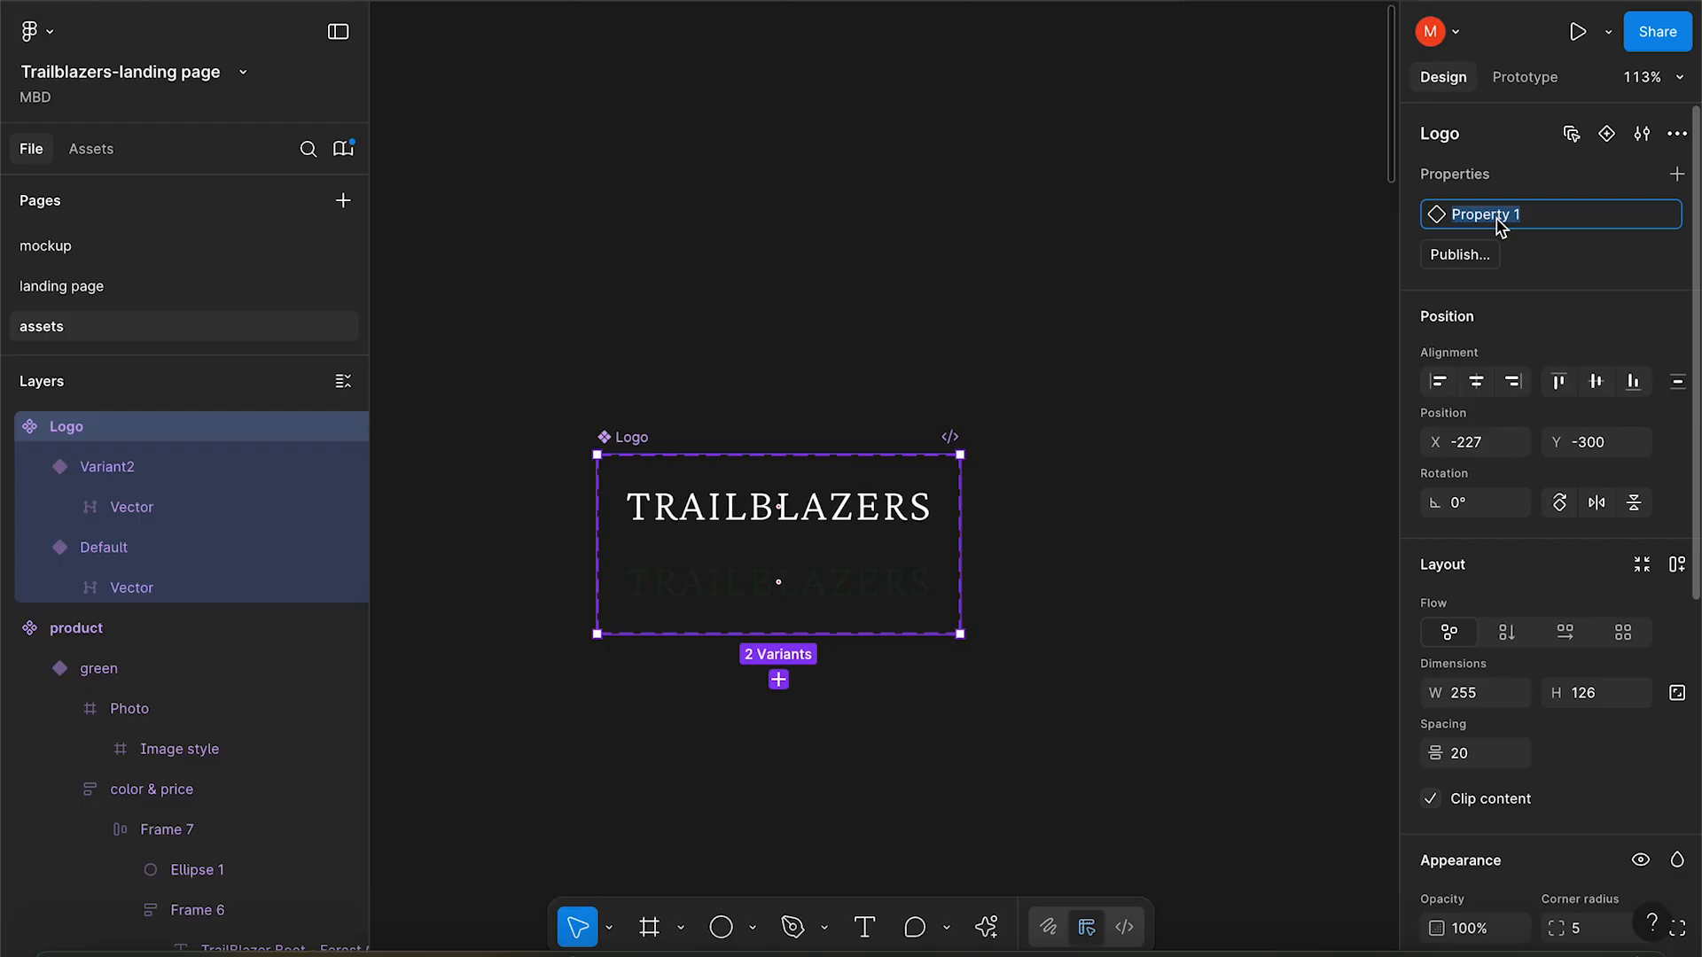
{"action": "type", "text": "Color"}
{"action": "key", "text": "Return"}
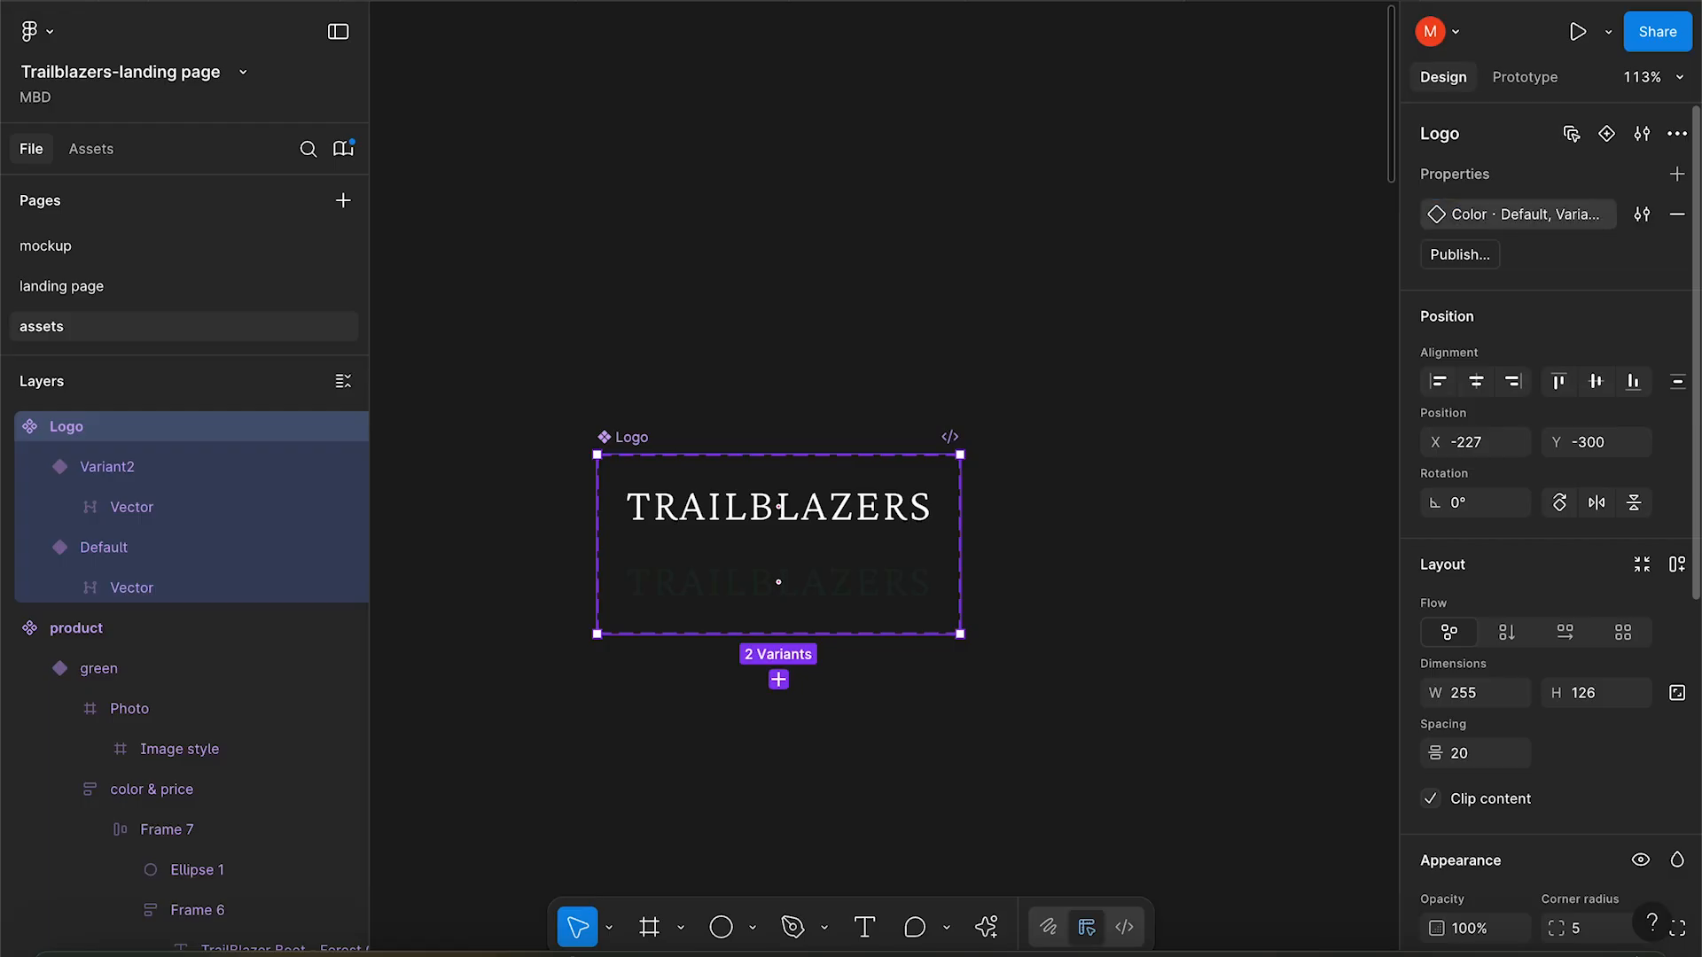
Set the default logo variant's Color value to white and begin renaming the second.
{"action": "left_click", "coordinate": [131, 468]}
{"action": "left_click", "coordinate": [112, 555]}
{"action": "left_click", "coordinate": [1579, 213]}
{"action": "type", "text": "whi"}
{"action": "key", "text": "Return"}
{"action": "left_click", "coordinate": [198, 470]}
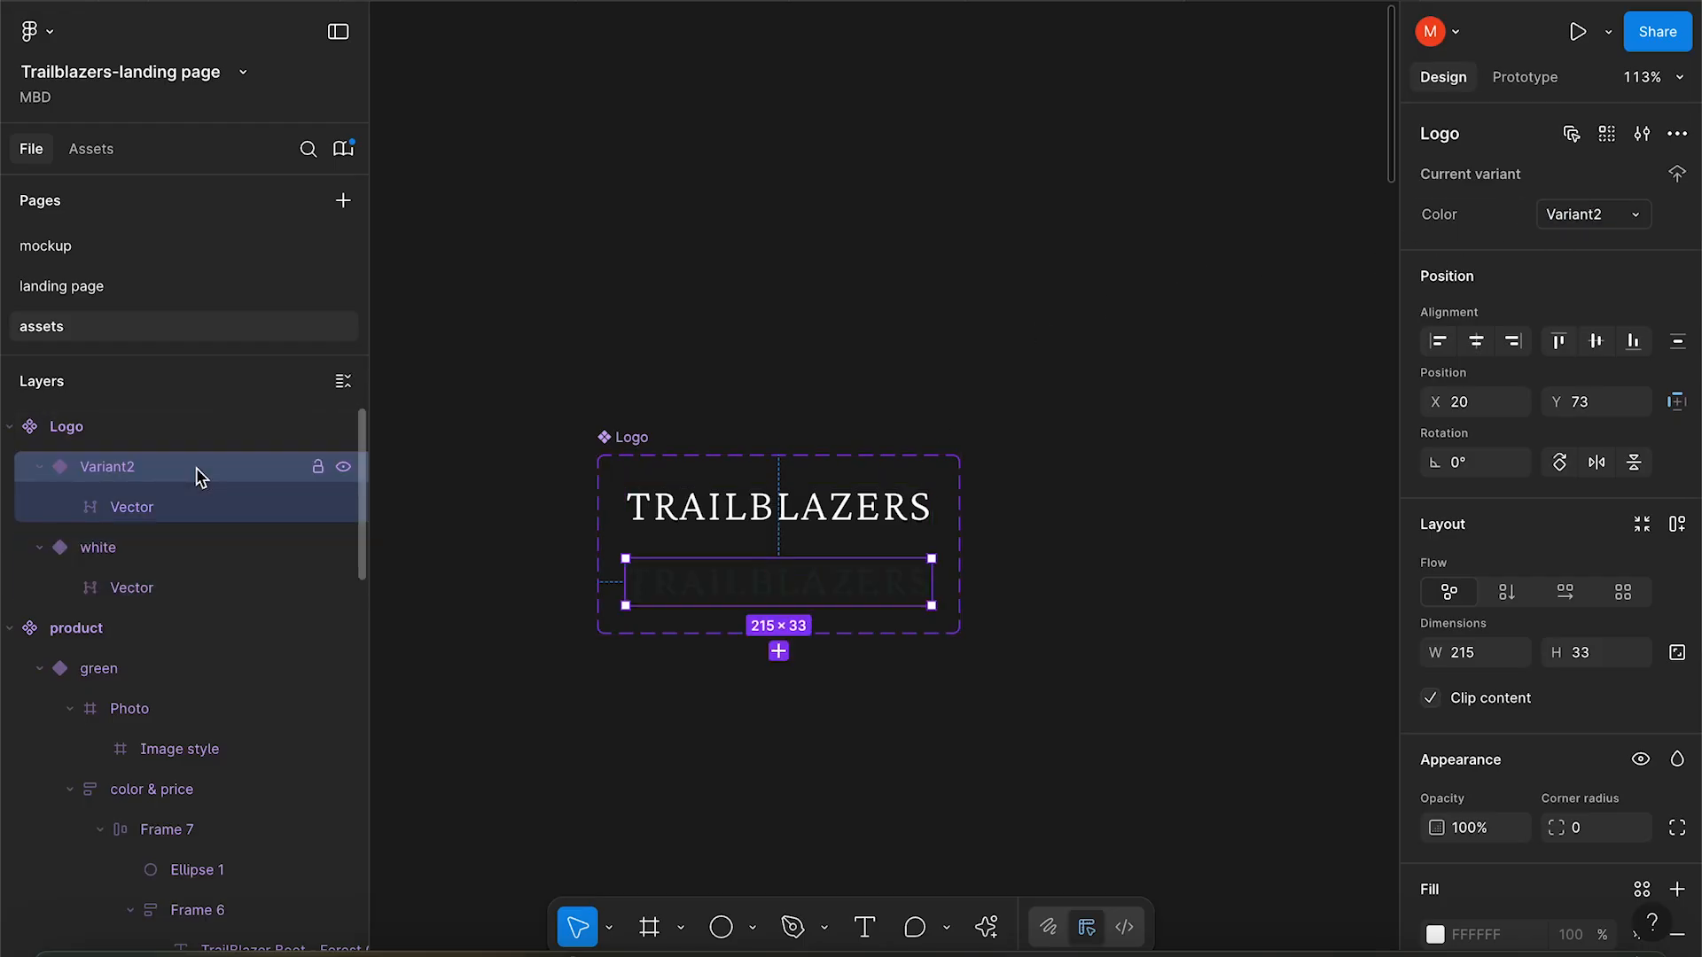
{"action": "left_click", "coordinate": [1576, 216]}
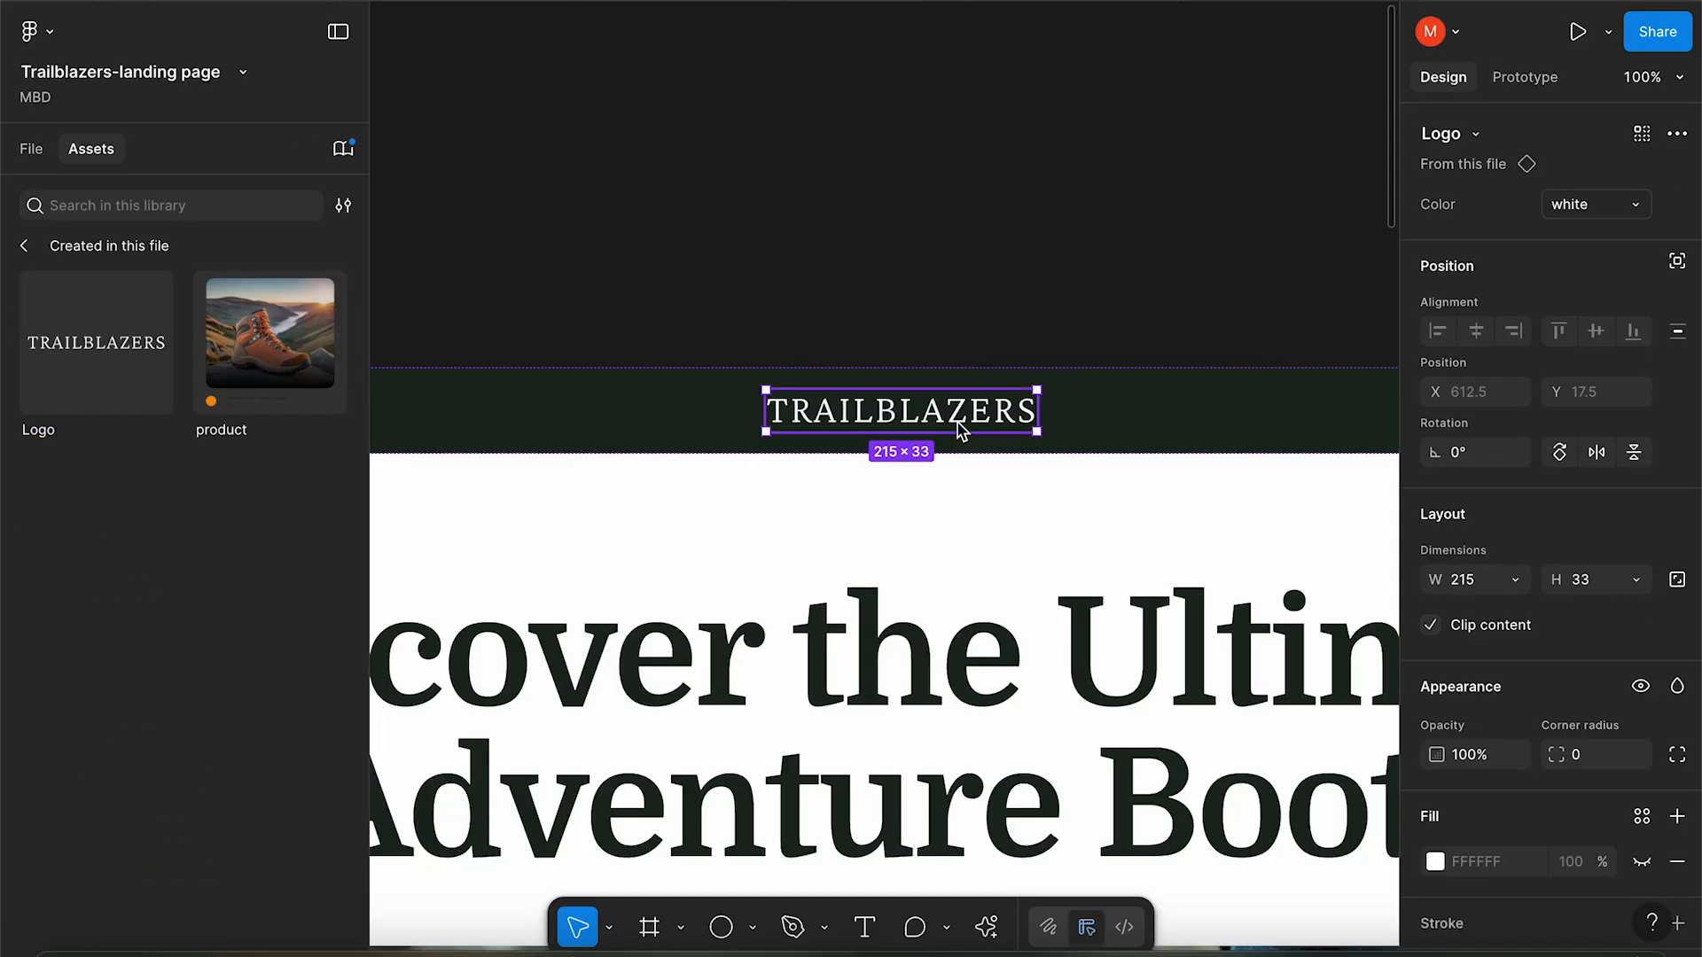
Move the Logo instance down into the hero and open its Color variant list.
{"action": "left_click_drag", "start_coordinate": [1006, 405], "coordinate": [1006, 497]}
{"action": "left_click", "coordinate": [1568, 203]}
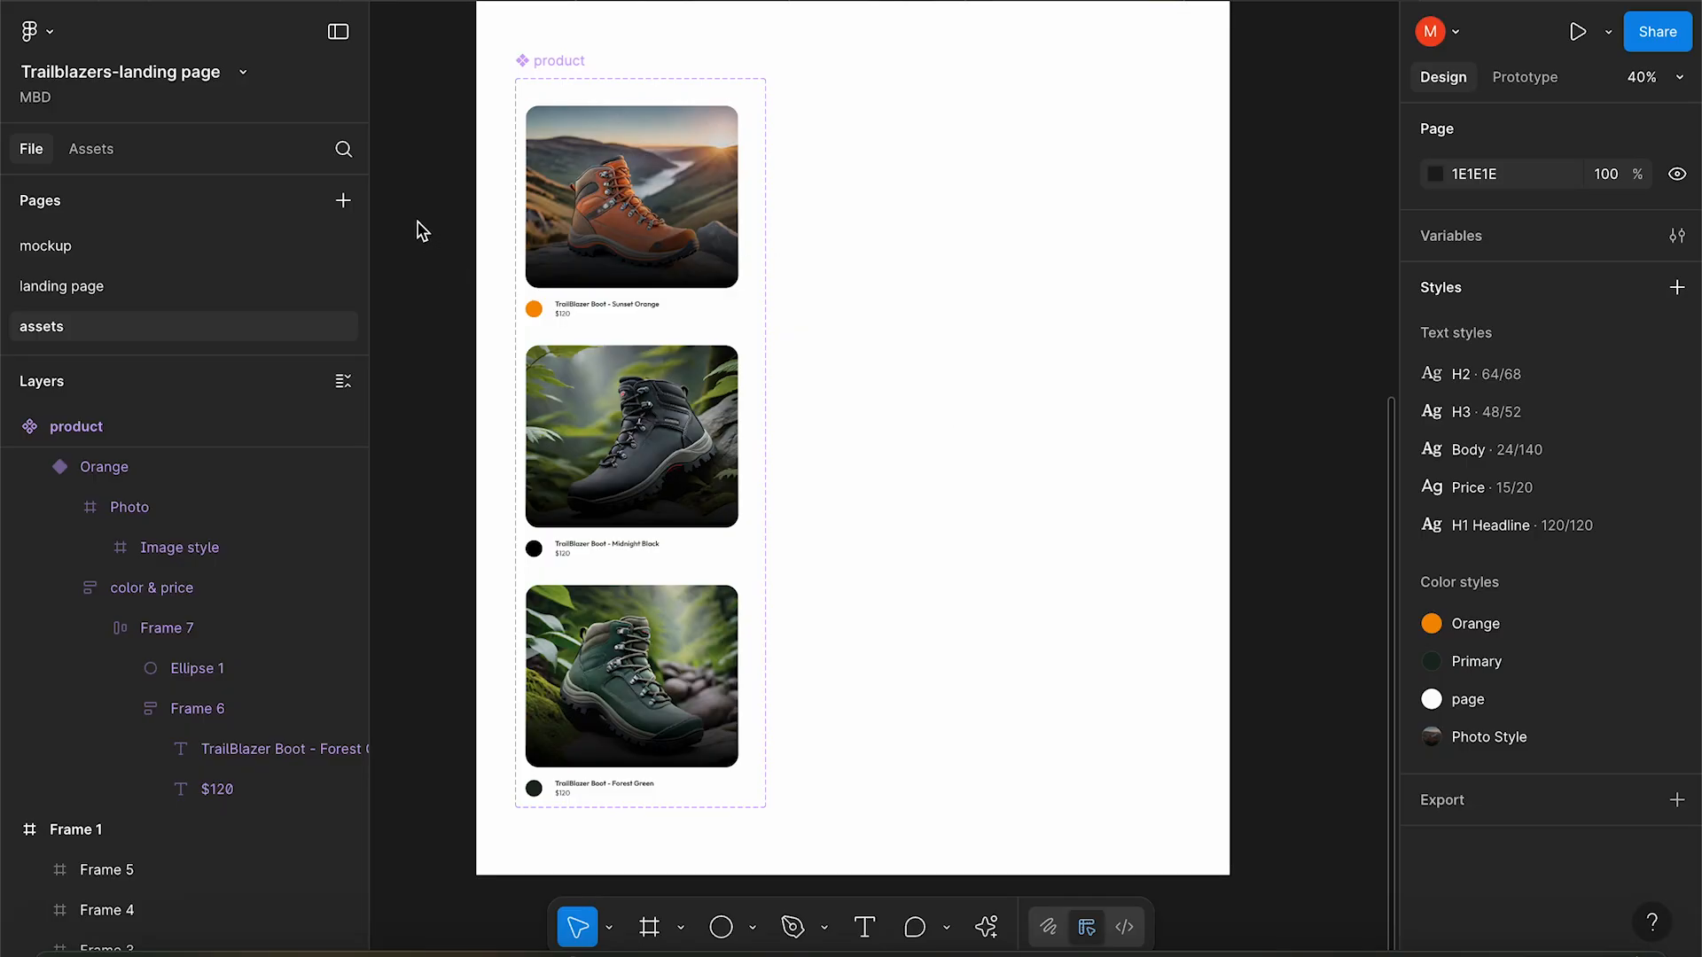
Publish the 11 style and component changes as a library via Manage libraries.
{"action": "left_click", "coordinate": [98, 150]}
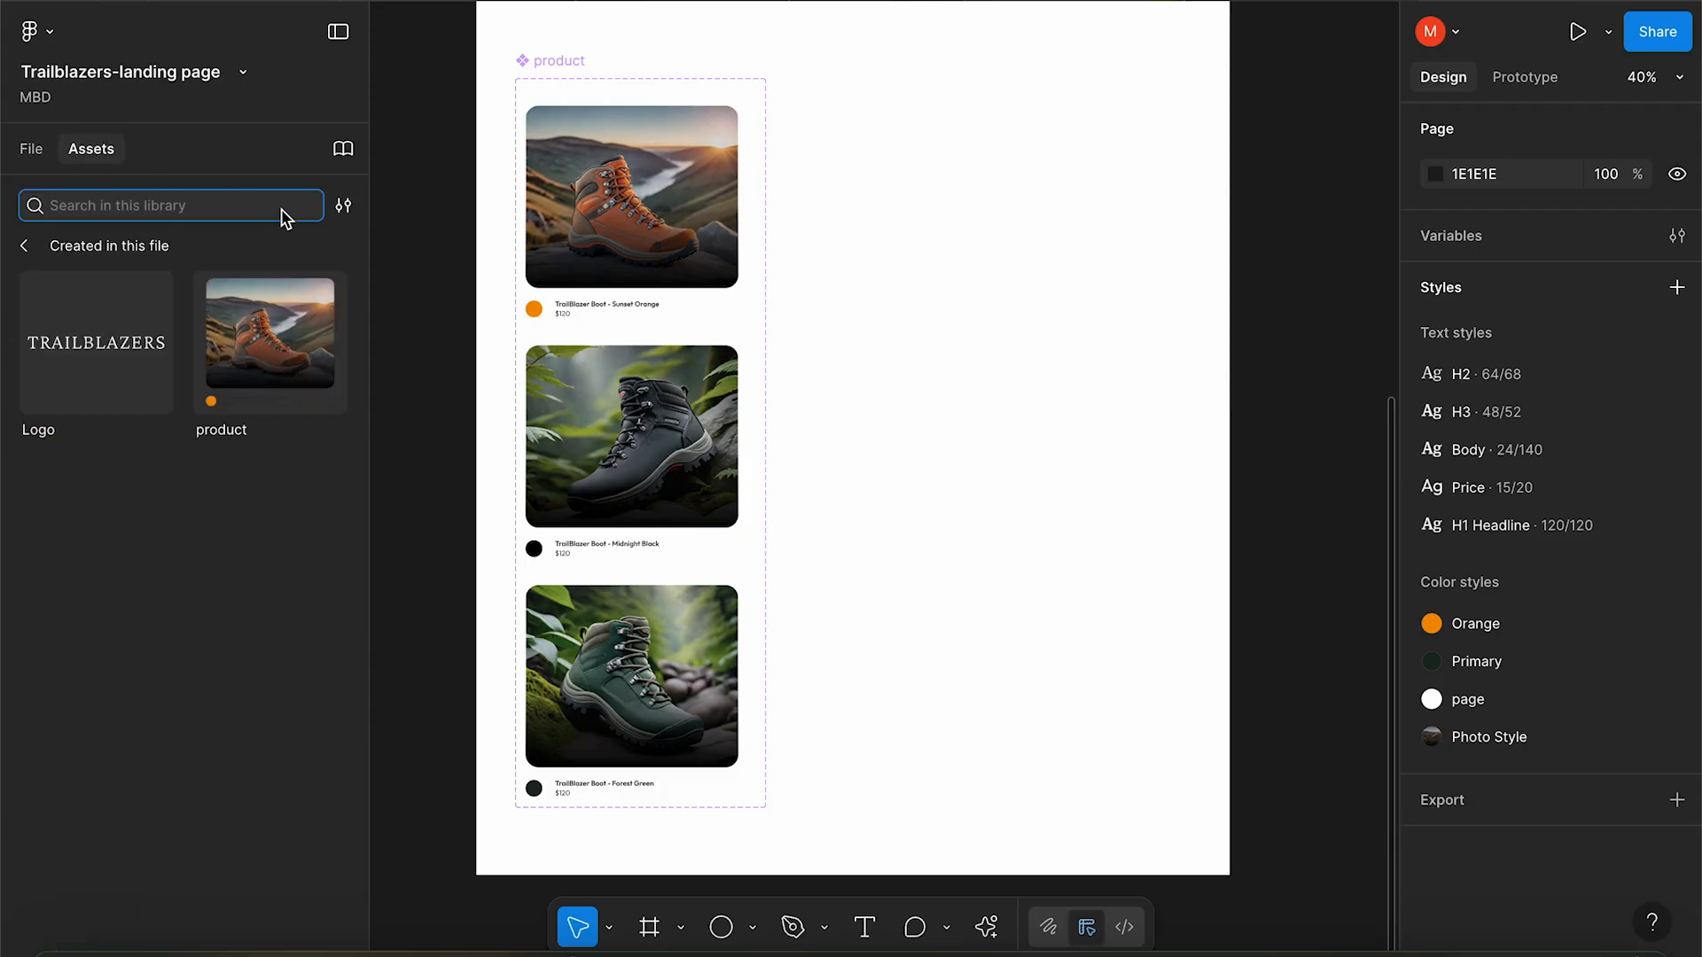
{"action": "left_click", "coordinate": [343, 151]}
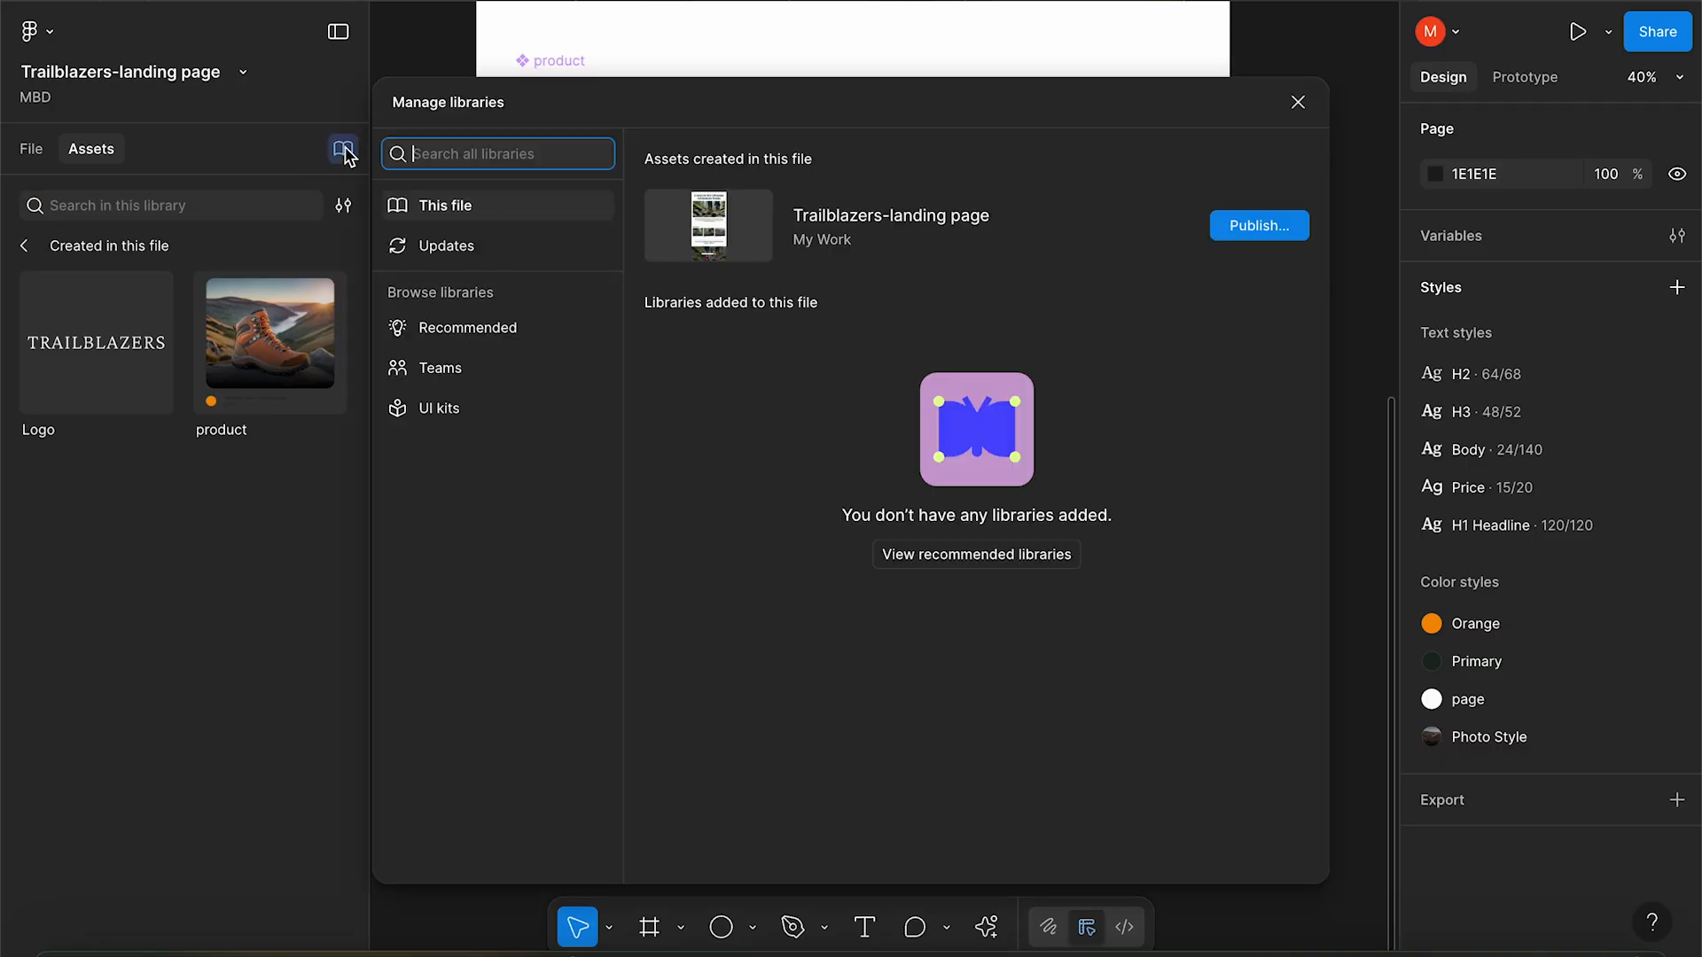
{"action": "left_click", "coordinate": [1255, 226]}
{"action": "scroll", "coordinate": [882, 558], "scroll_direction": "down", "scroll_amount": 4}
{"action": "scroll", "coordinate": [882, 558], "scroll_direction": "down", "scroll_amount": 4}
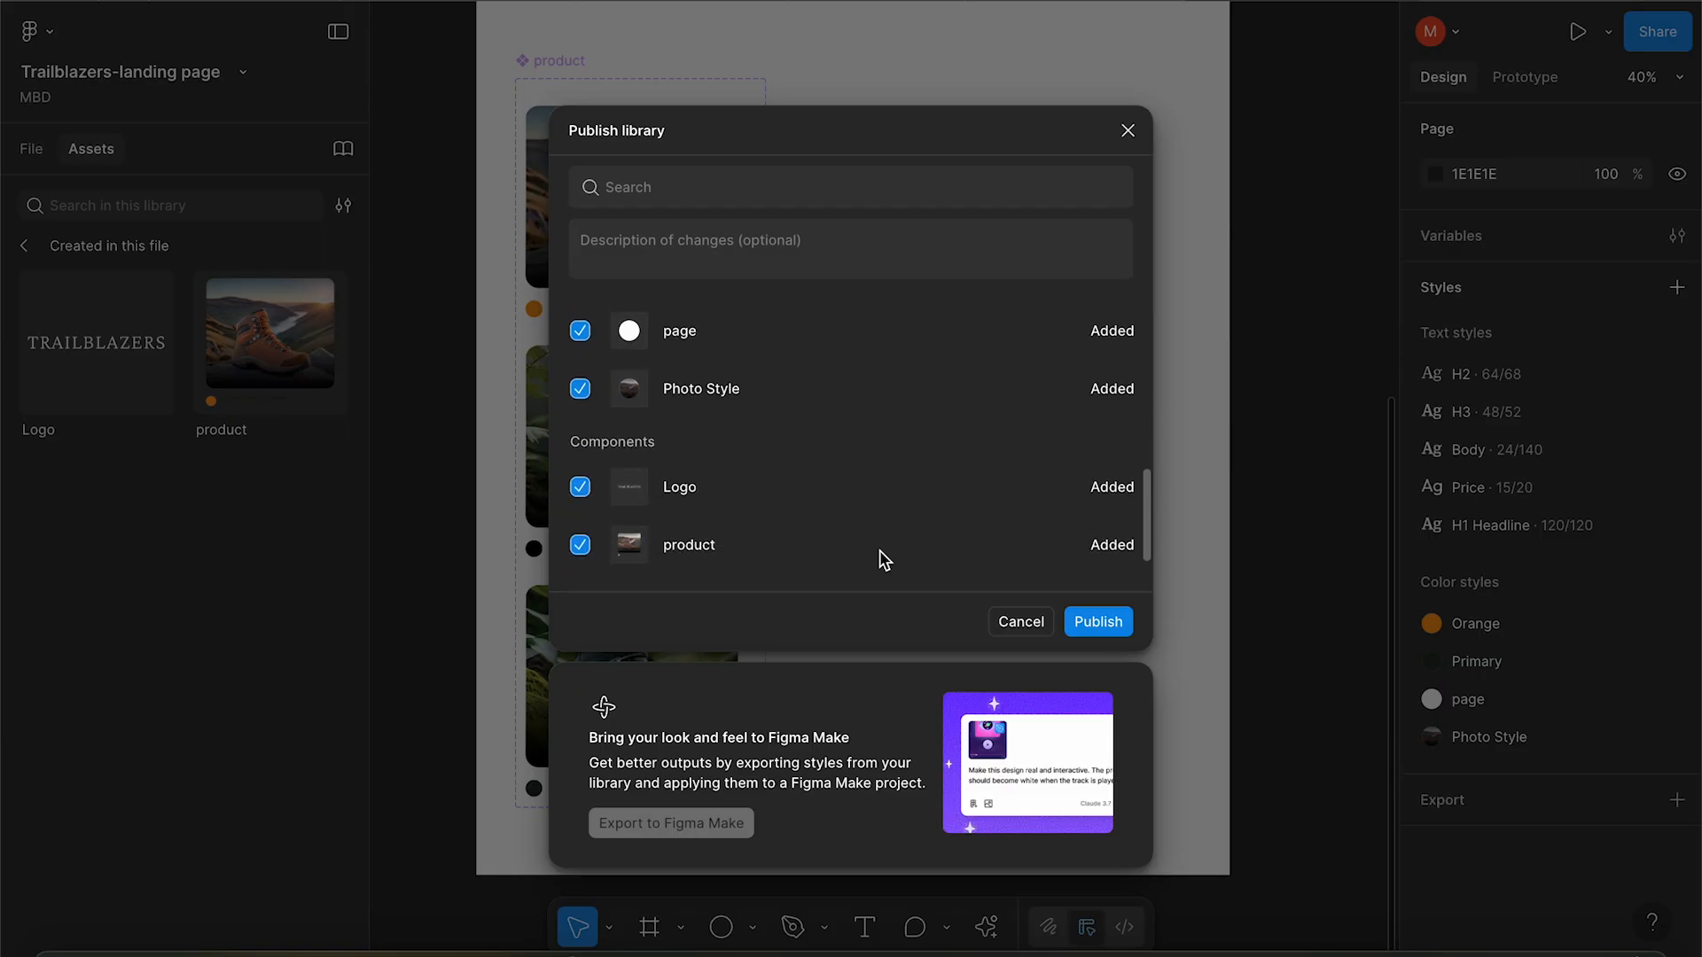
{"action": "scroll", "coordinate": [884, 558], "scroll_direction": "up", "scroll_amount": 5}
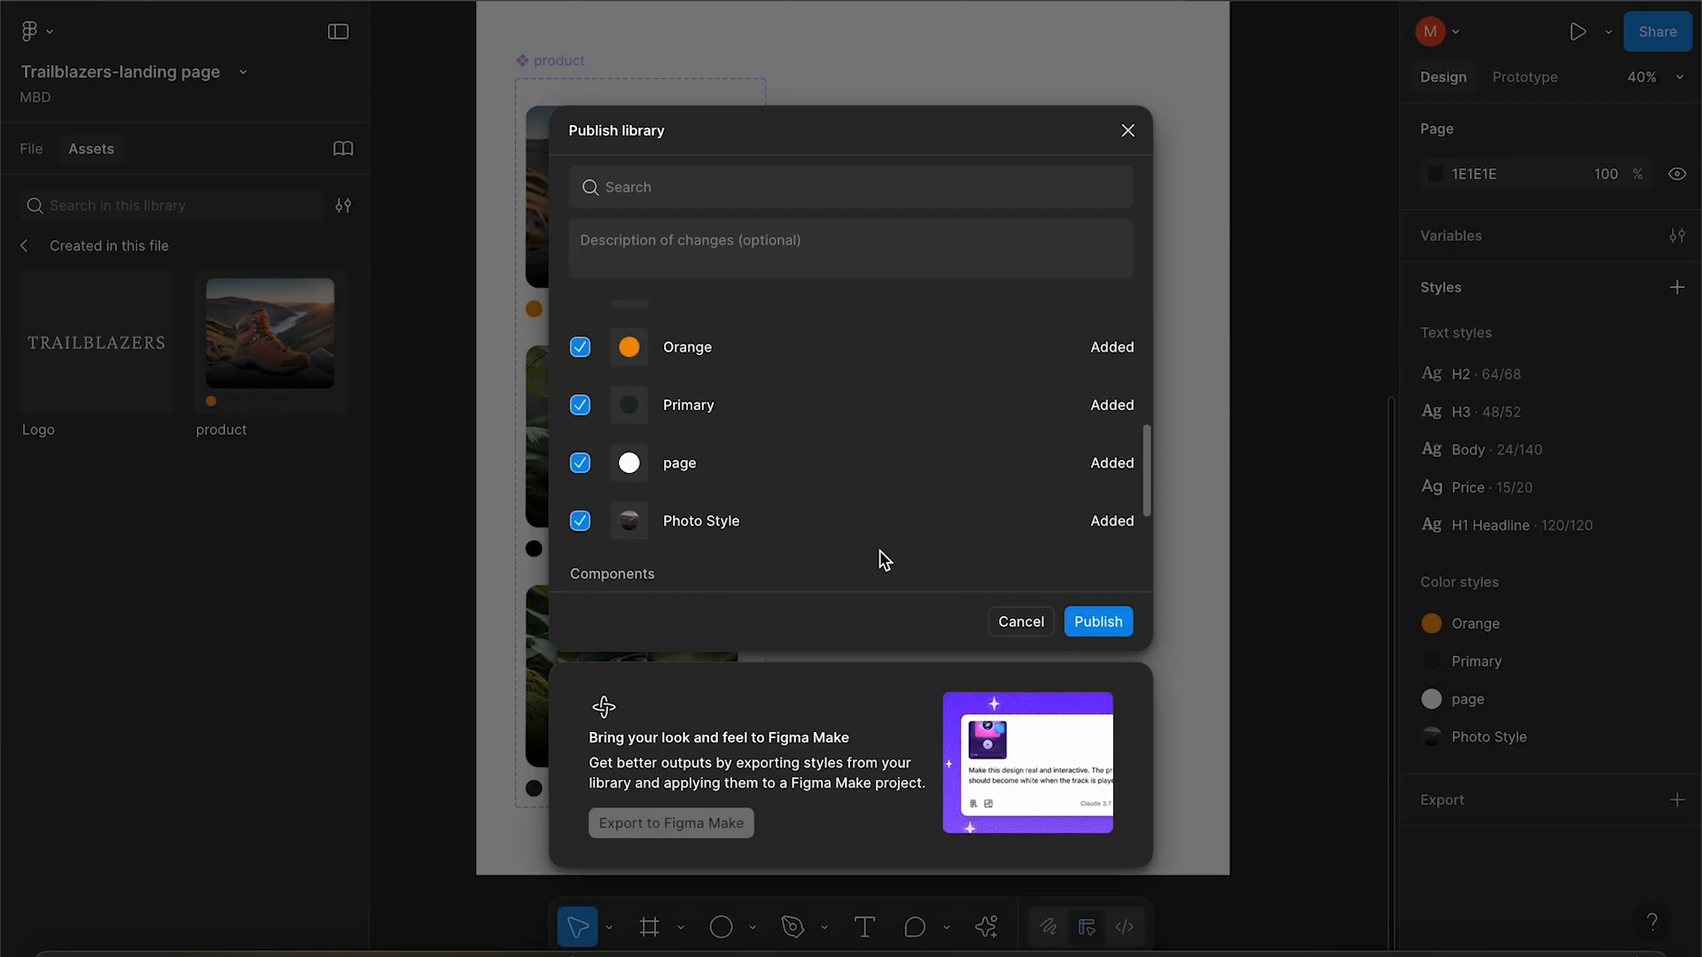
{"action": "scroll", "coordinate": [884, 559], "scroll_direction": "up", "scroll_amount": 4}
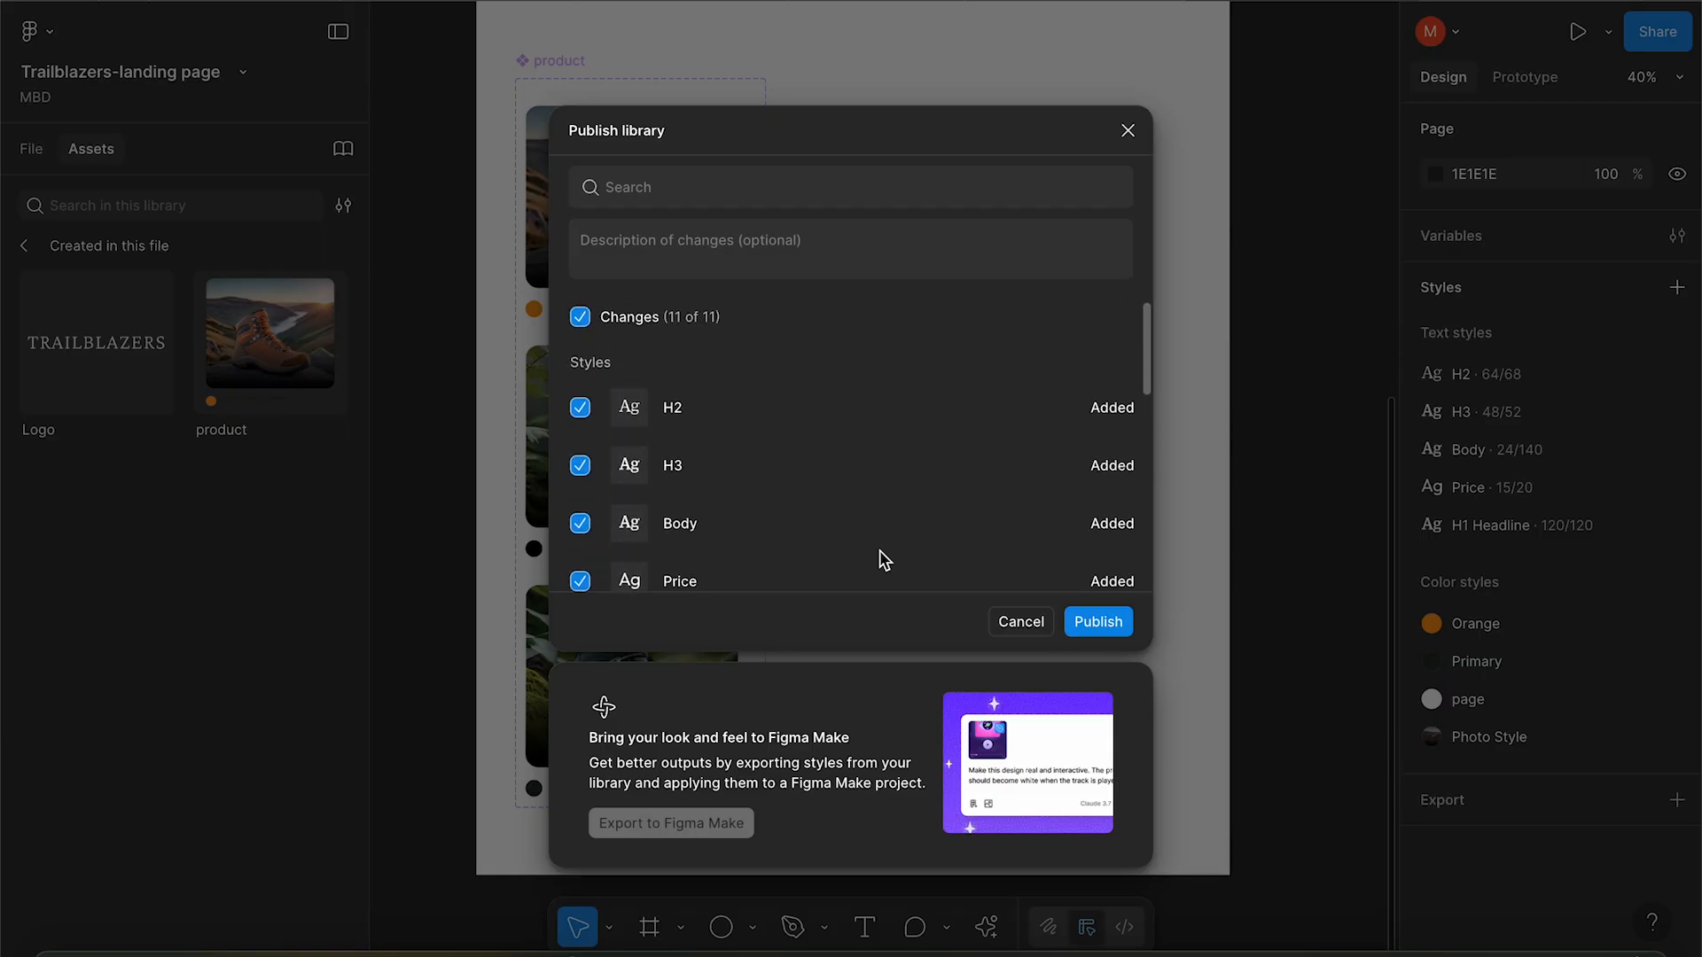
{"action": "scroll", "coordinate": [884, 560], "scroll_direction": "down", "scroll_amount": 8}
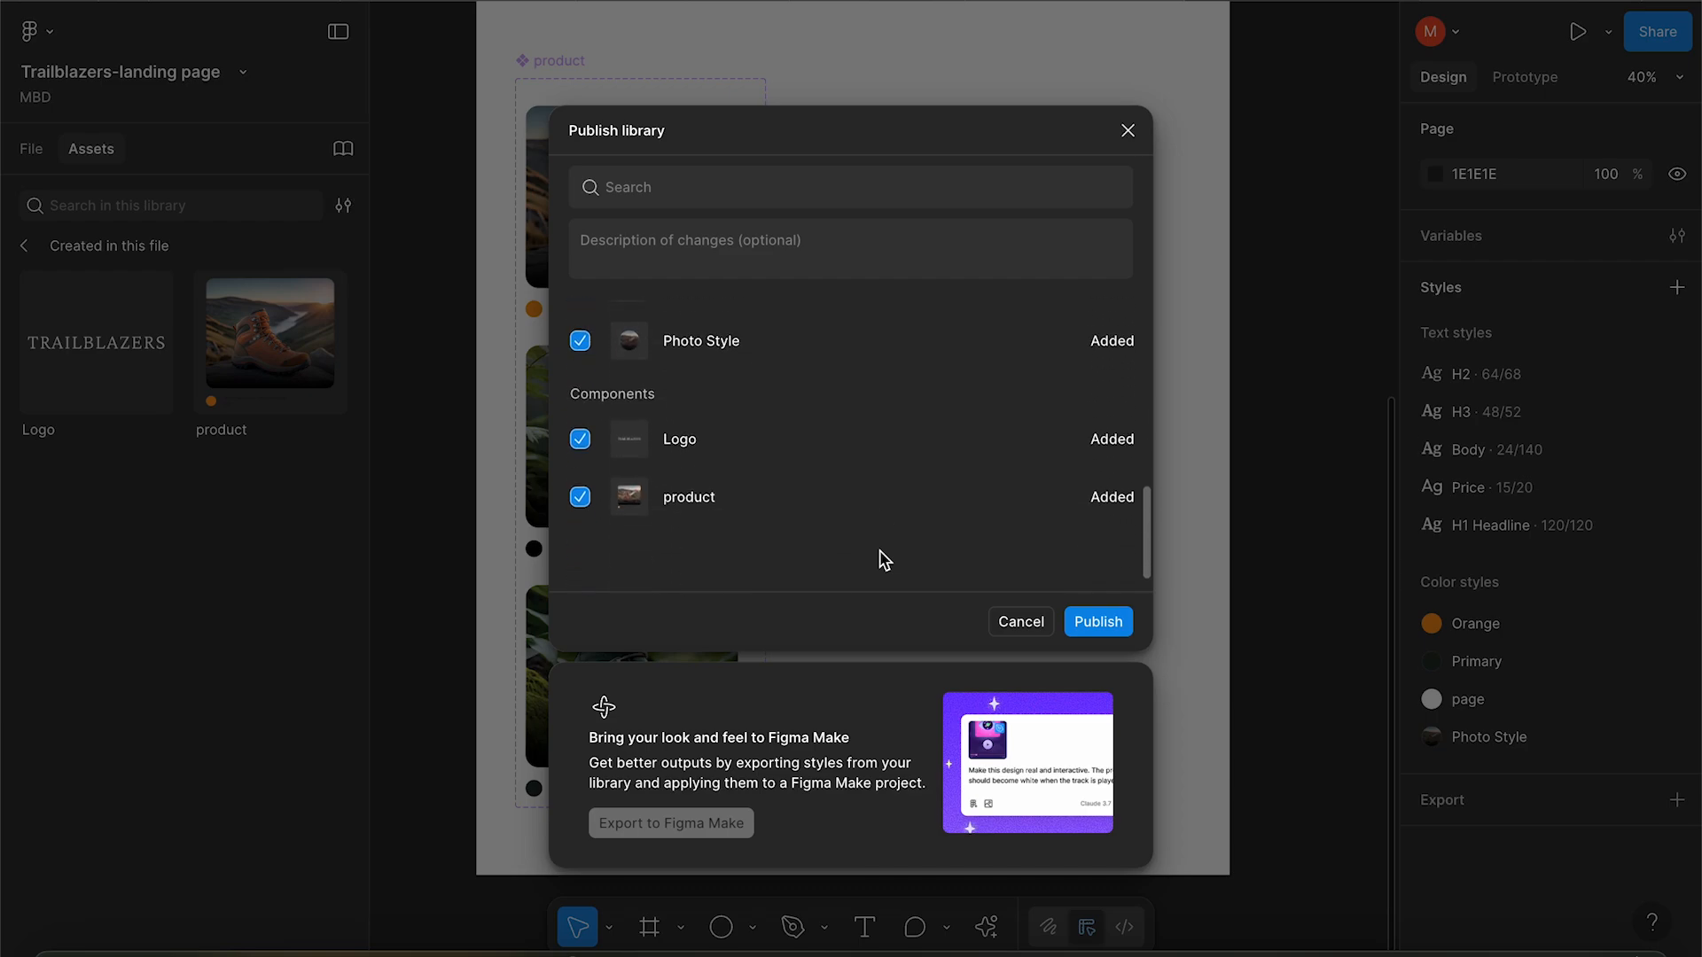
{"action": "left_click", "coordinate": [1092, 620]}
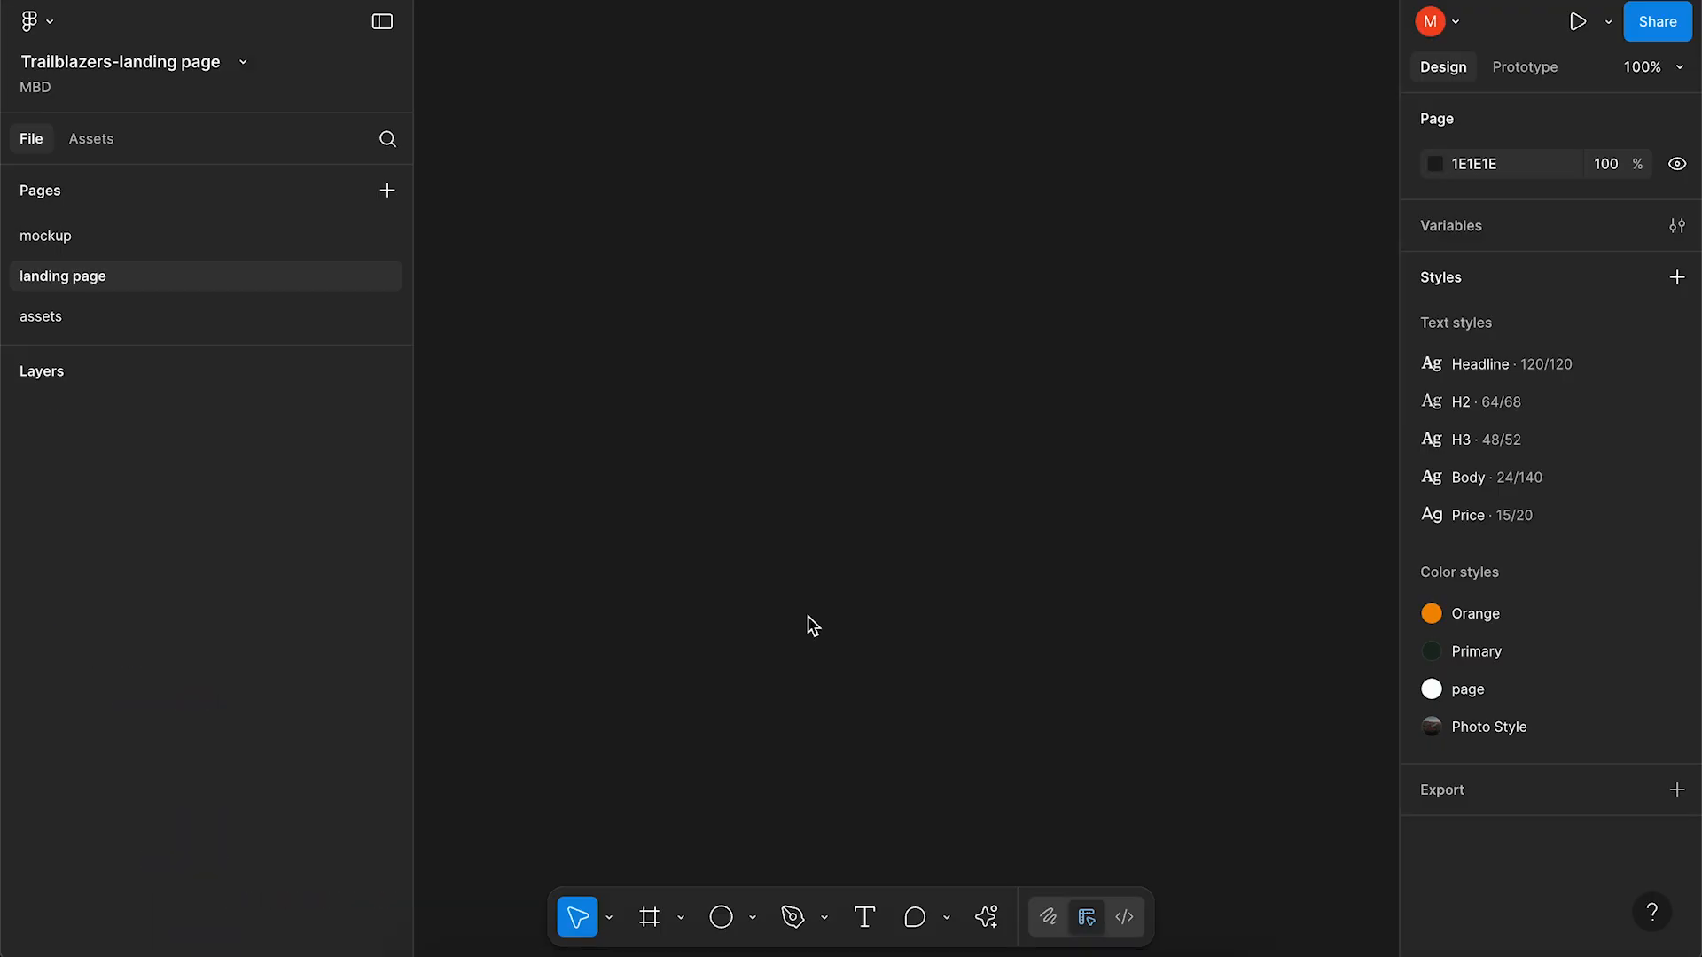
Add a Desktop frame using the 1440×1024 preset.
{"action": "left_click", "coordinate": [649, 916]}
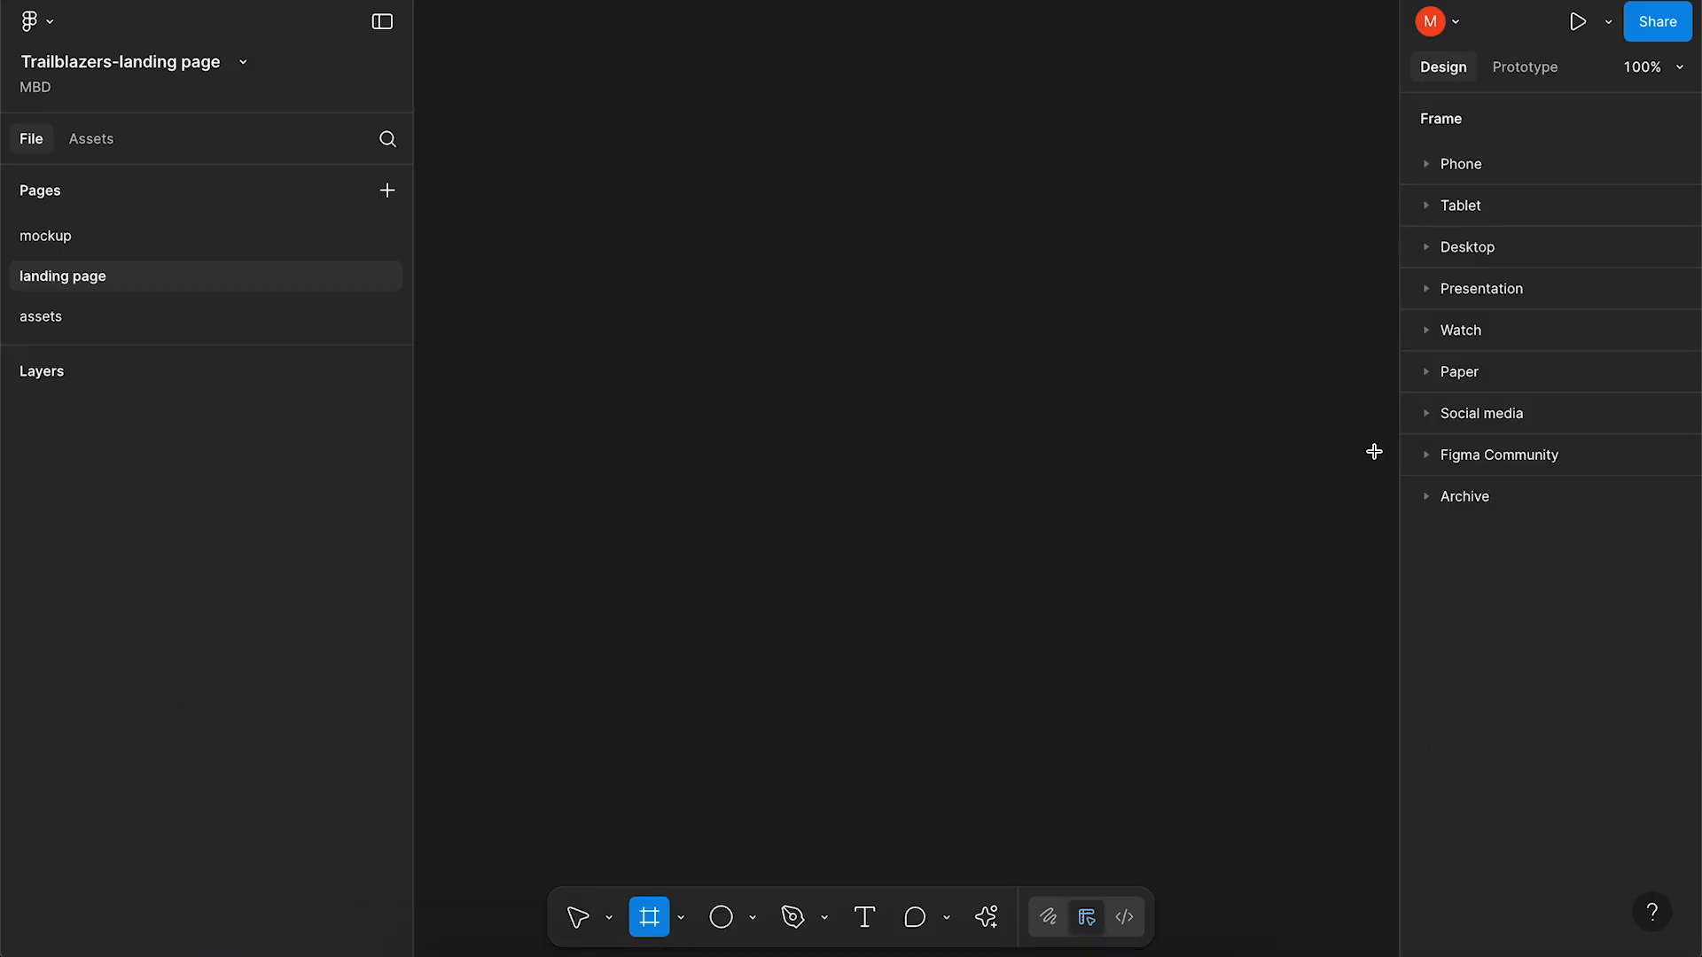
{"action": "left_click", "coordinate": [1426, 250]}
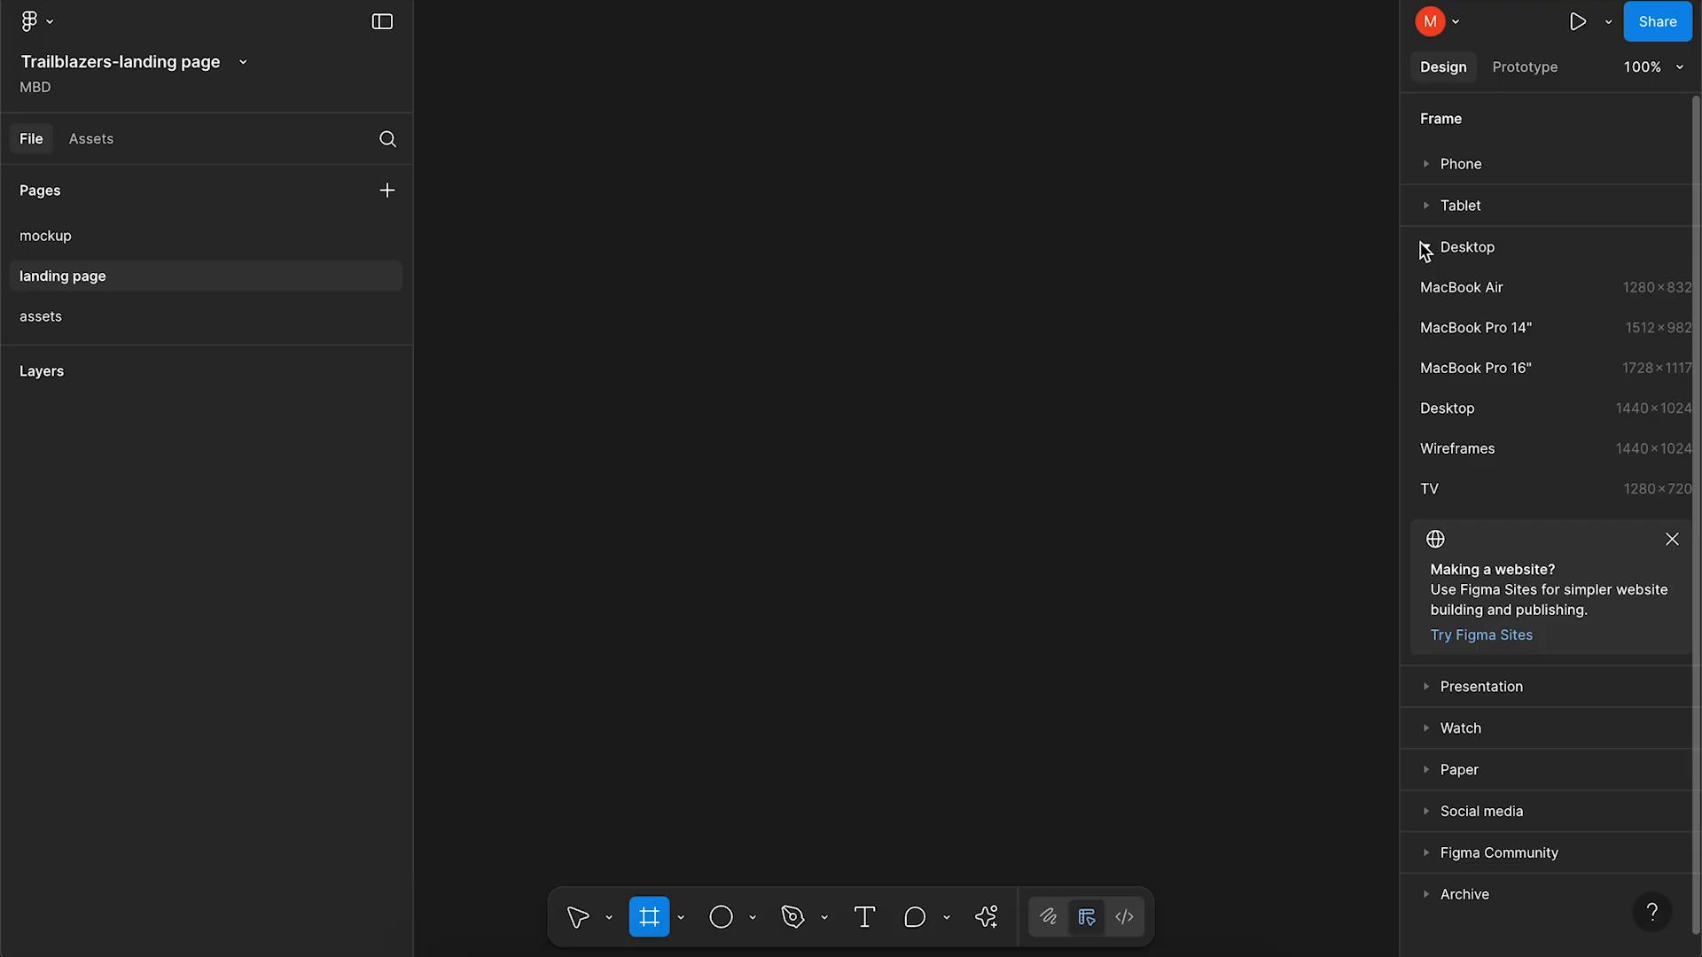
{"action": "left_click", "coordinate": [1526, 425]}
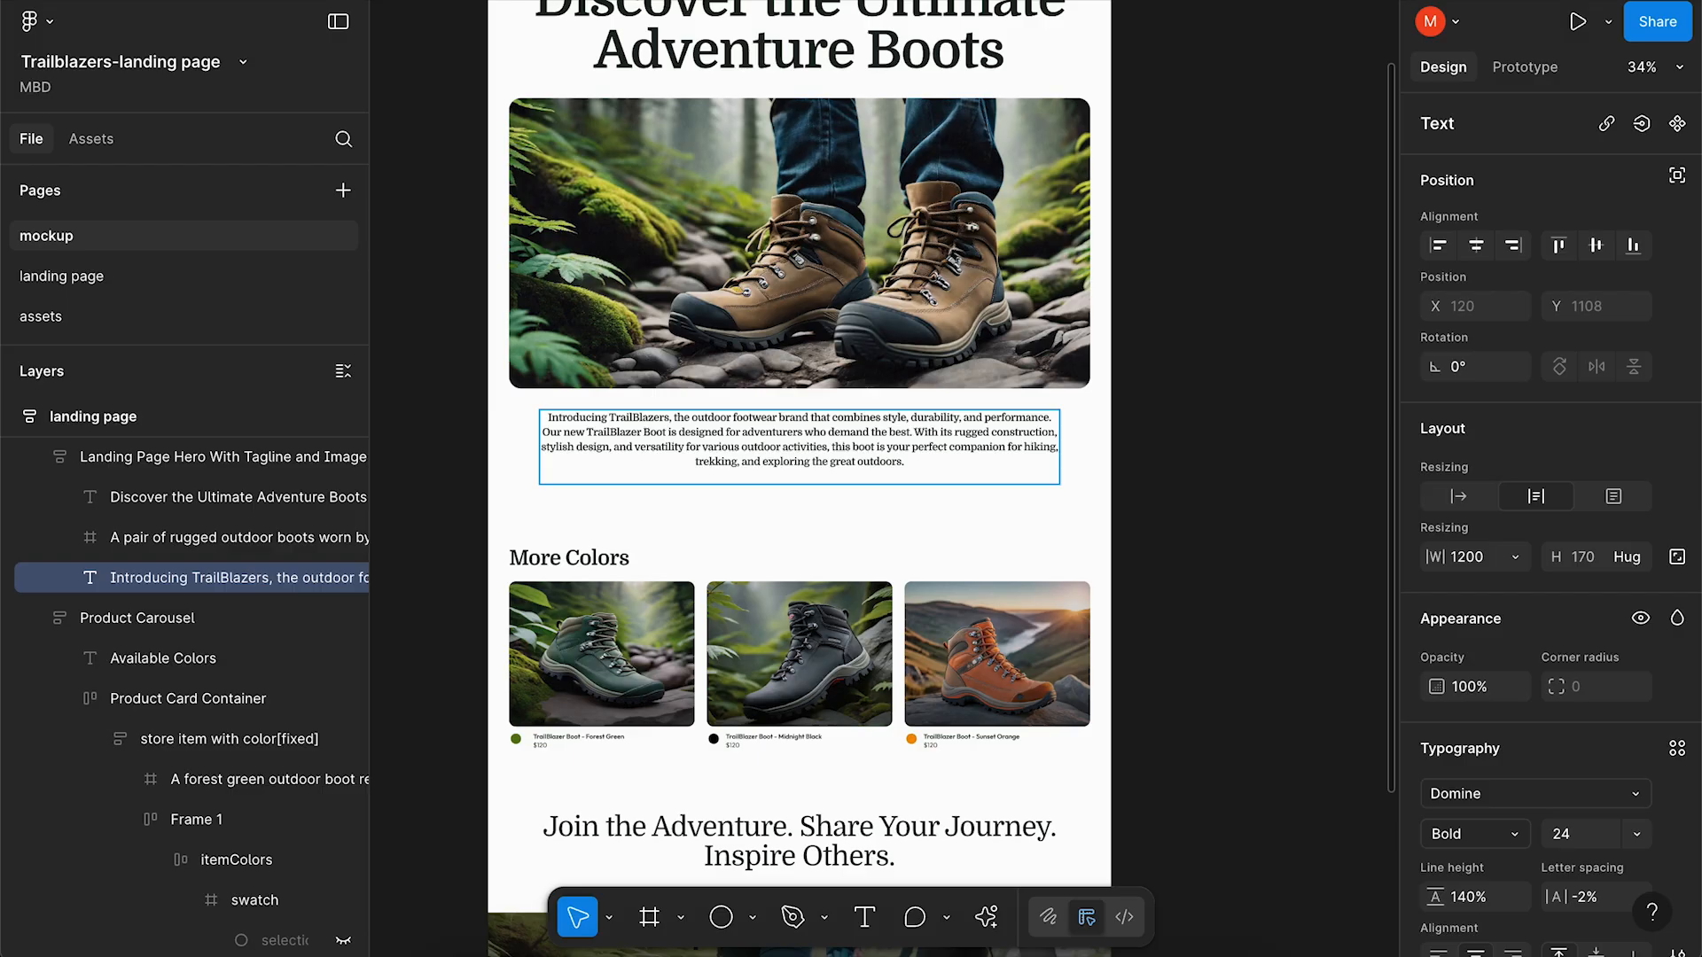
Undo a stray paste, then draw a full-width 1440×119 strip atop Desktop - 1 and duplicate it below.
{"action": "type", "text": "Introducing TrailBlazers, the outdoor footwear brand that combines style, durability, and performance. Our new TrailBlazer Boot is designed for adventurers who demand the best. With its rugged construction, stylish design, and versatility for various outdoor activities, this boot is your perfect companion for hiking, trekking, and exploring the great outdoors."}
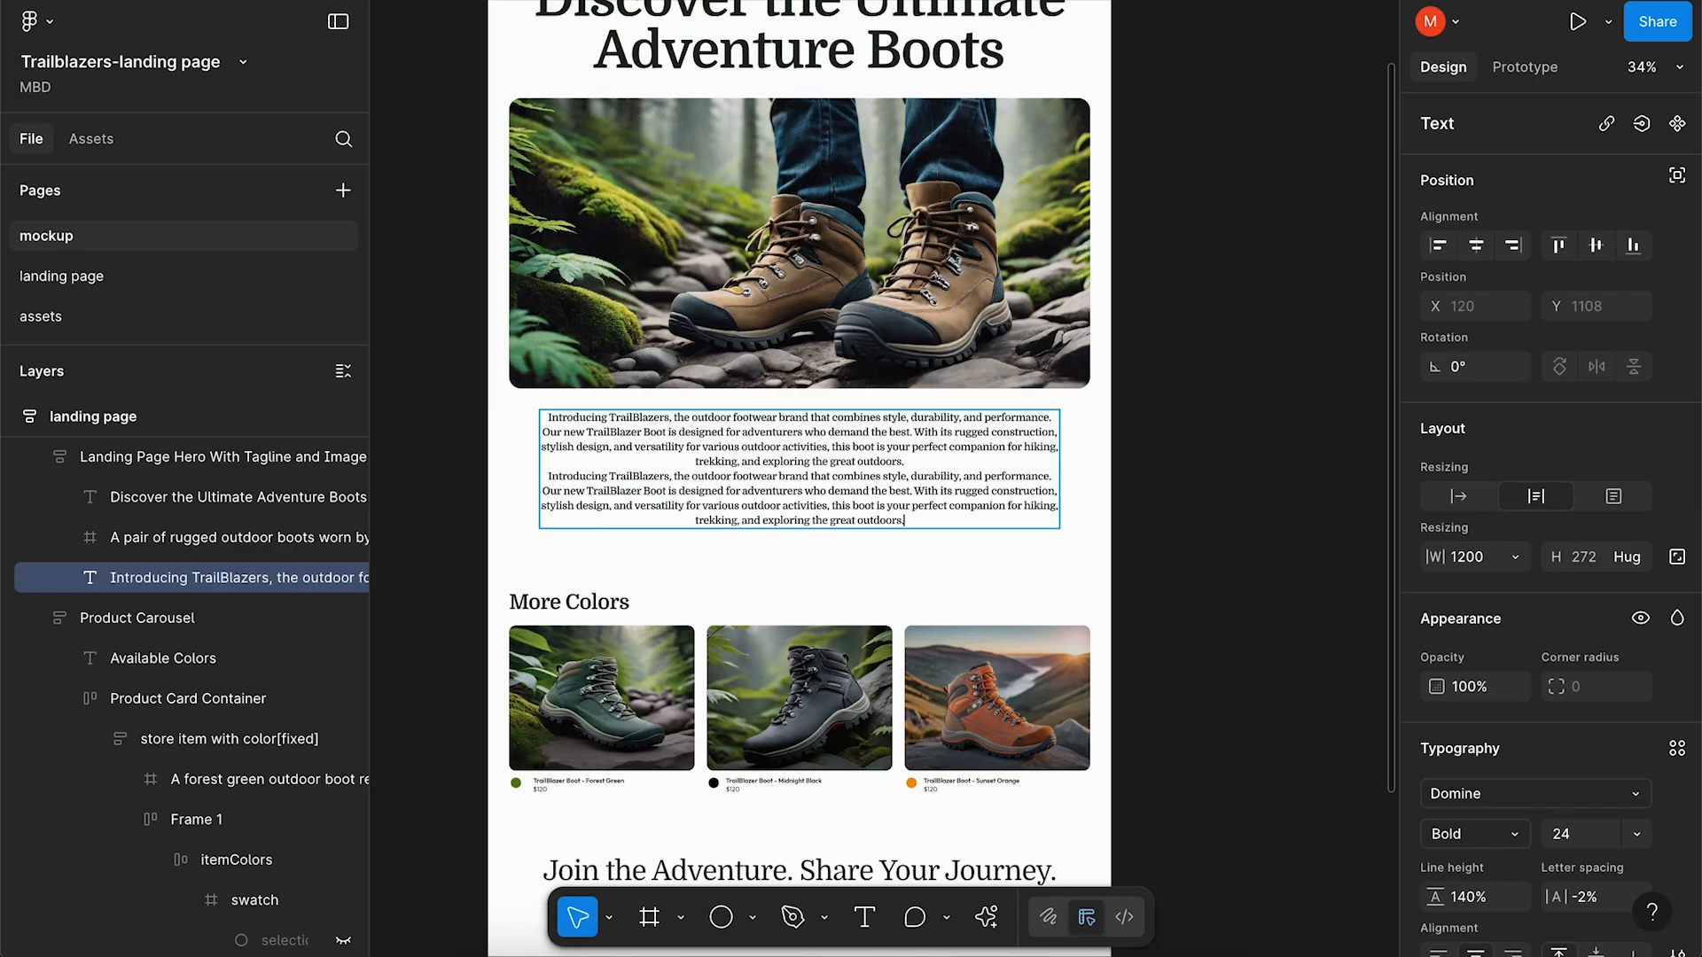
{"action": "key", "text": "ctrl+z"}
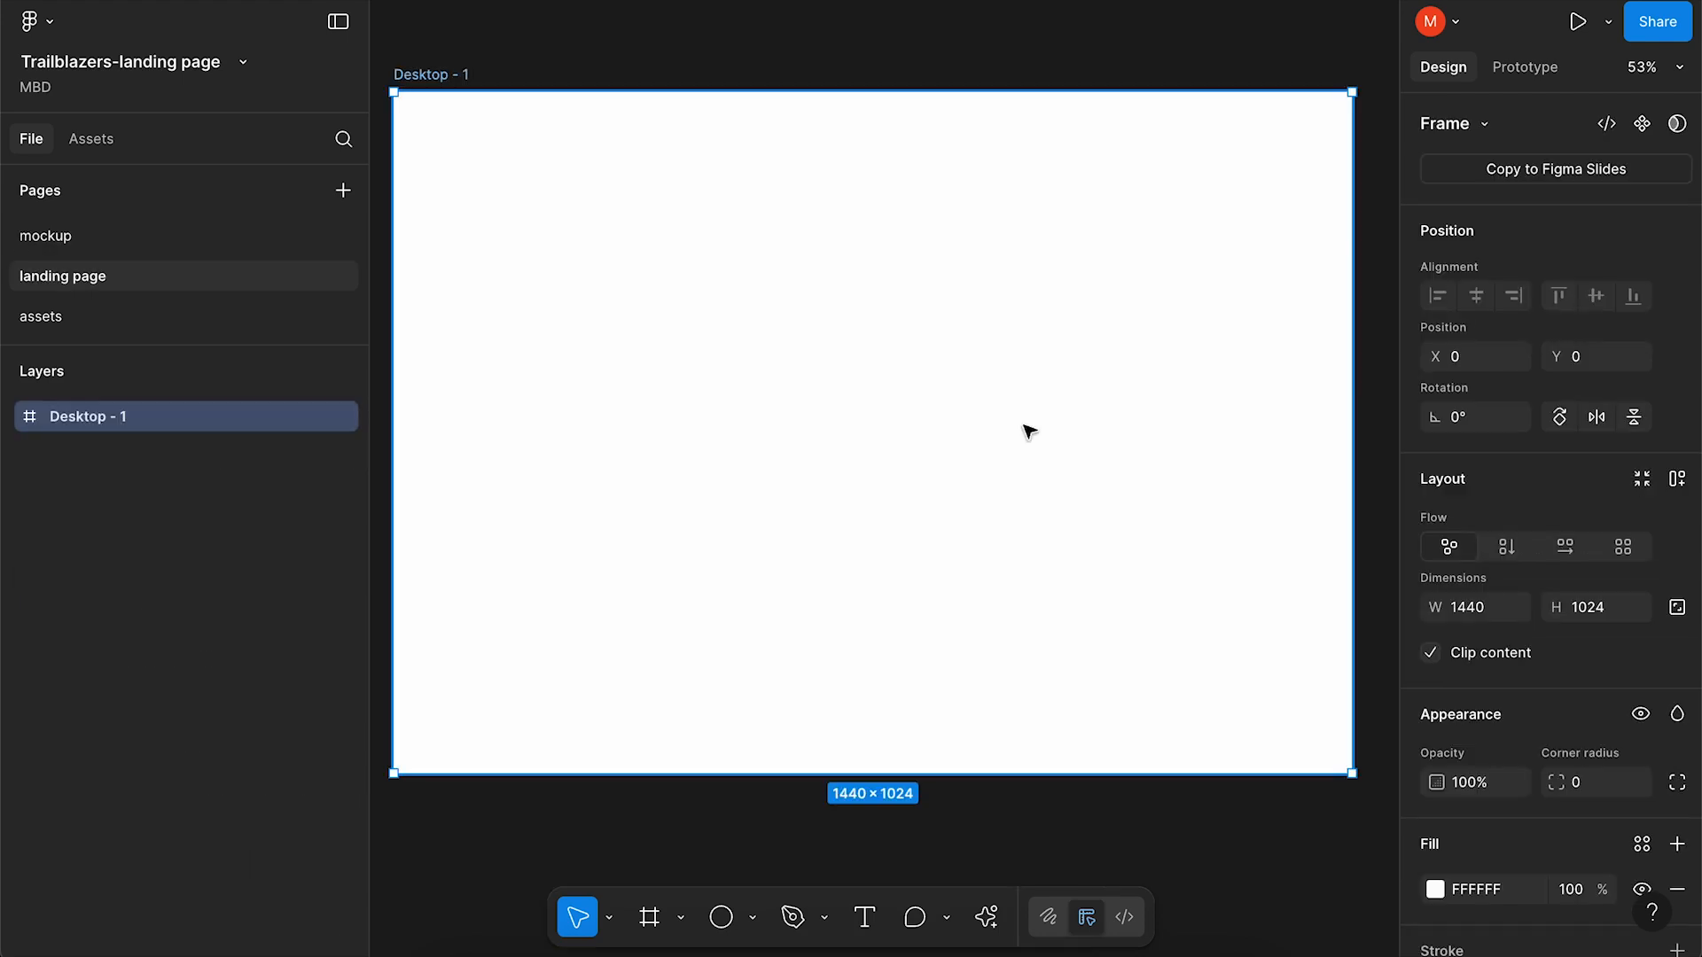
{"action": "key", "text": "f"}
{"action": "left_click_drag", "start_coordinate": [393, 91], "coordinate": [1352, 170]}
{"action": "left_click_drag", "start_coordinate": [654, 143], "coordinate": [652, 222], "text": "alt"}
{"action": "key", "text": "ctrl+d"}
{"action": "key", "text": "ctrl+d"}
Copy another strip down to Y 476 and select all five section frames.
{"action": "left_click_drag", "start_coordinate": [610, 372], "coordinate": [615, 448], "text": "alt"}
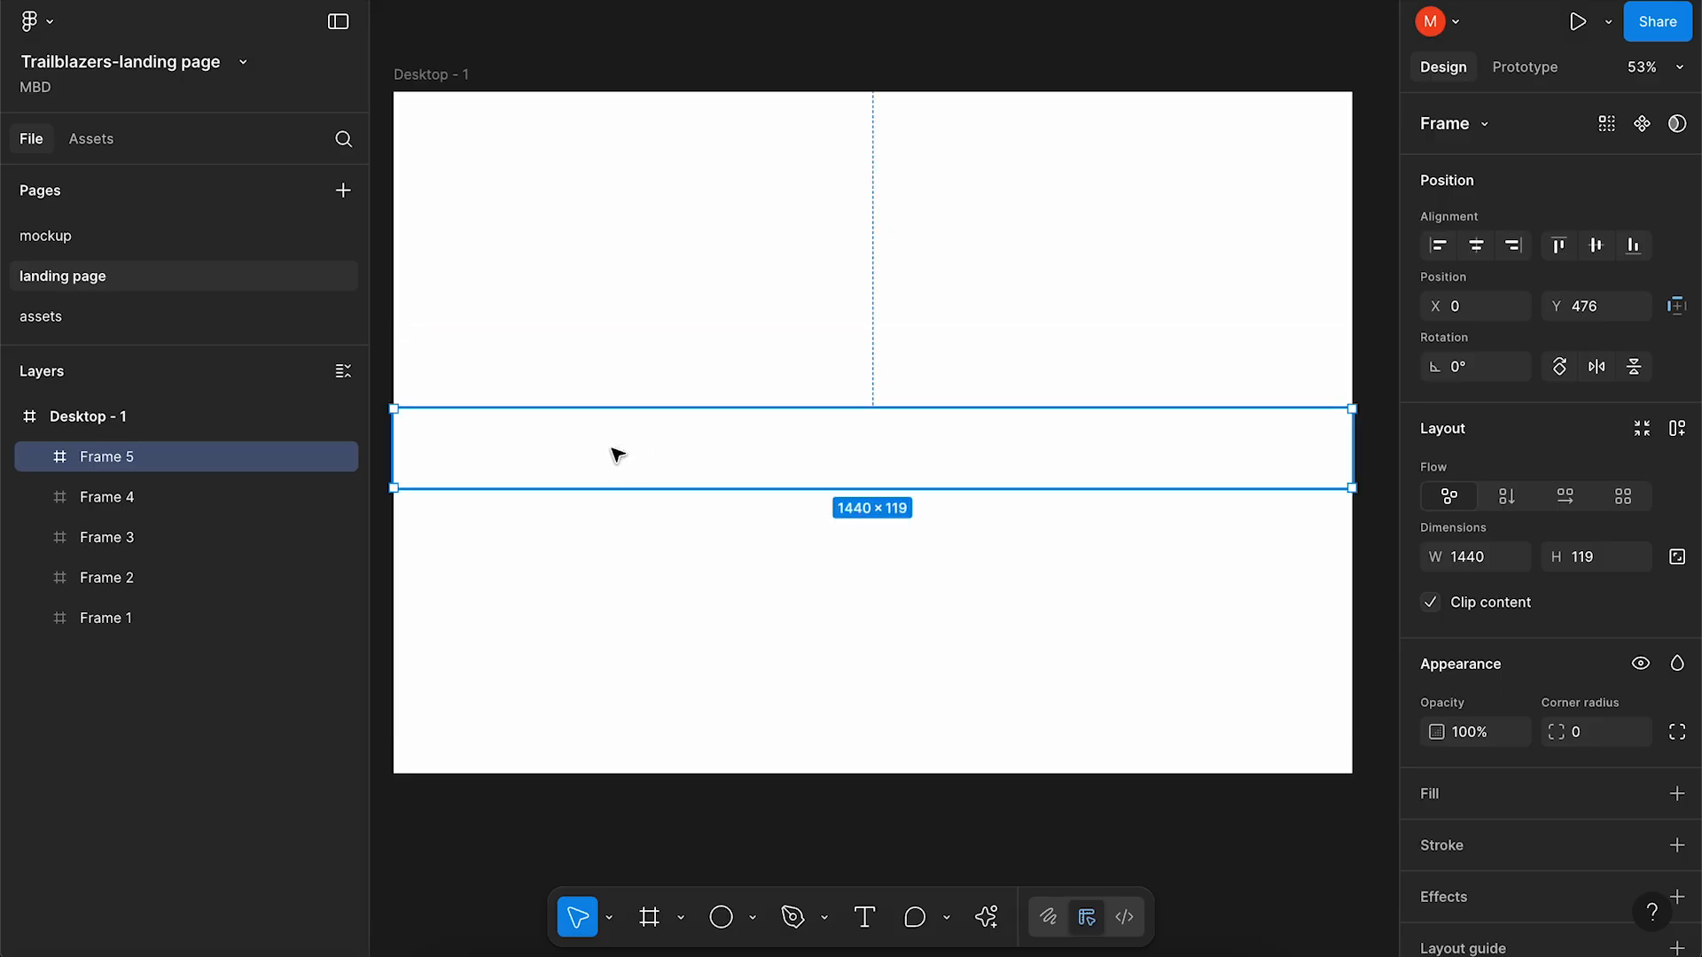
{"action": "left_click", "coordinate": [604, 539]}
{"action": "left_click", "coordinate": [191, 458]}
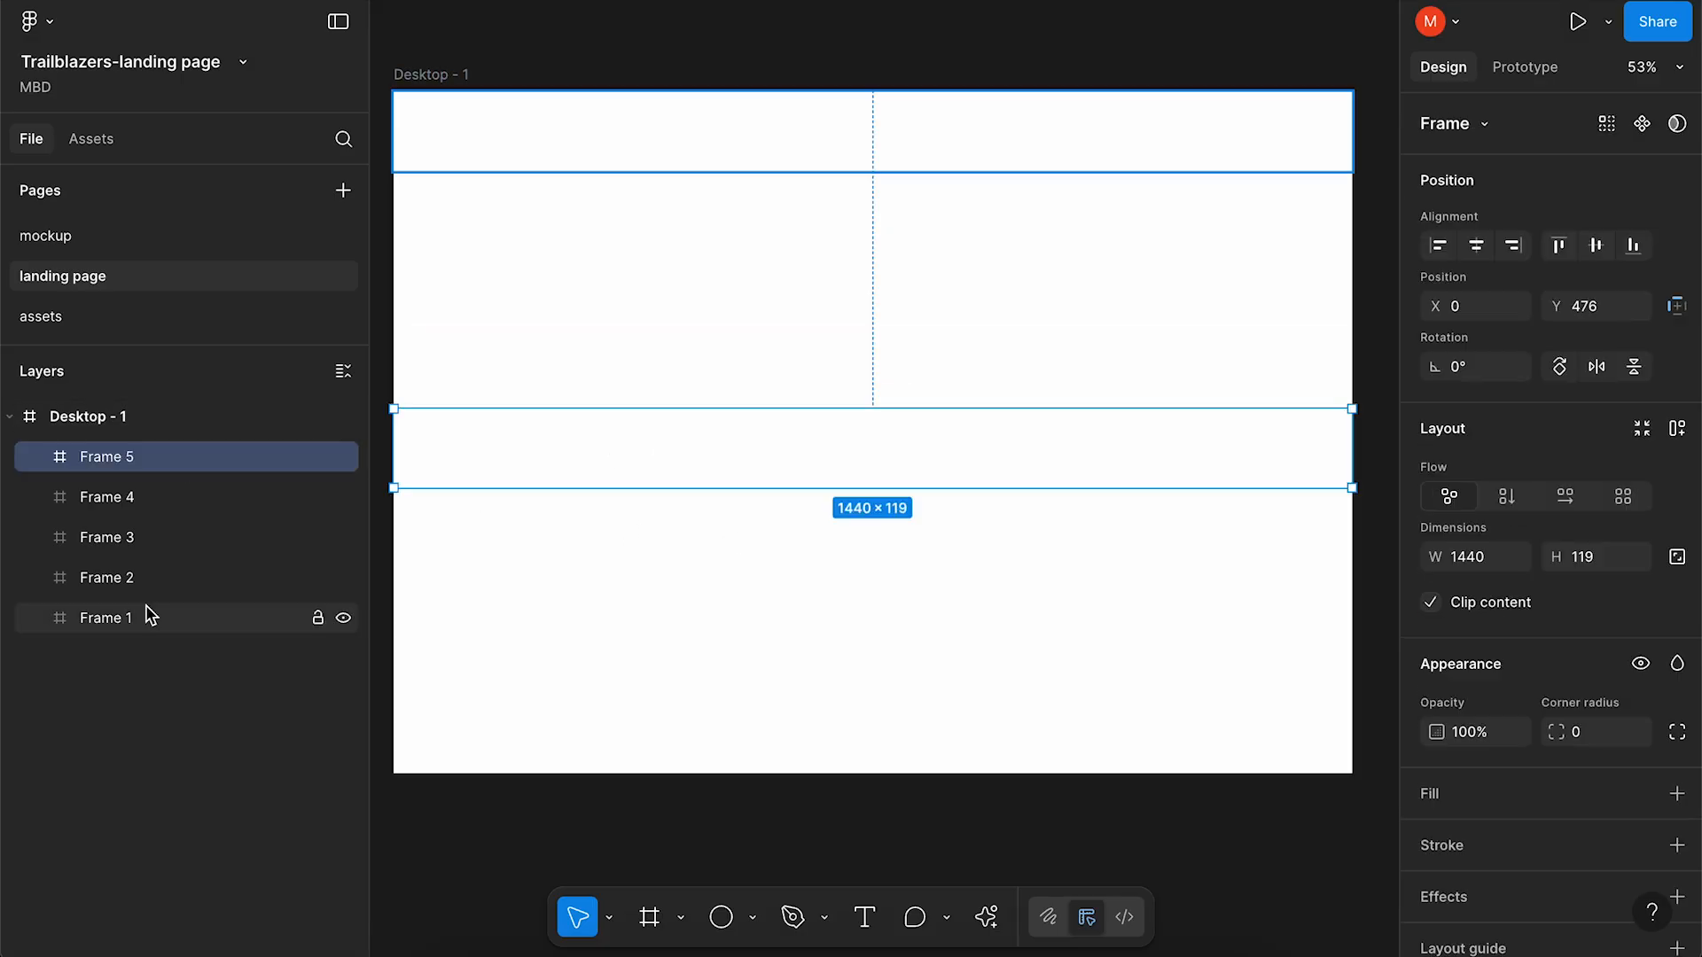
{"action": "left_click", "coordinate": [141, 618], "text": "shift"}
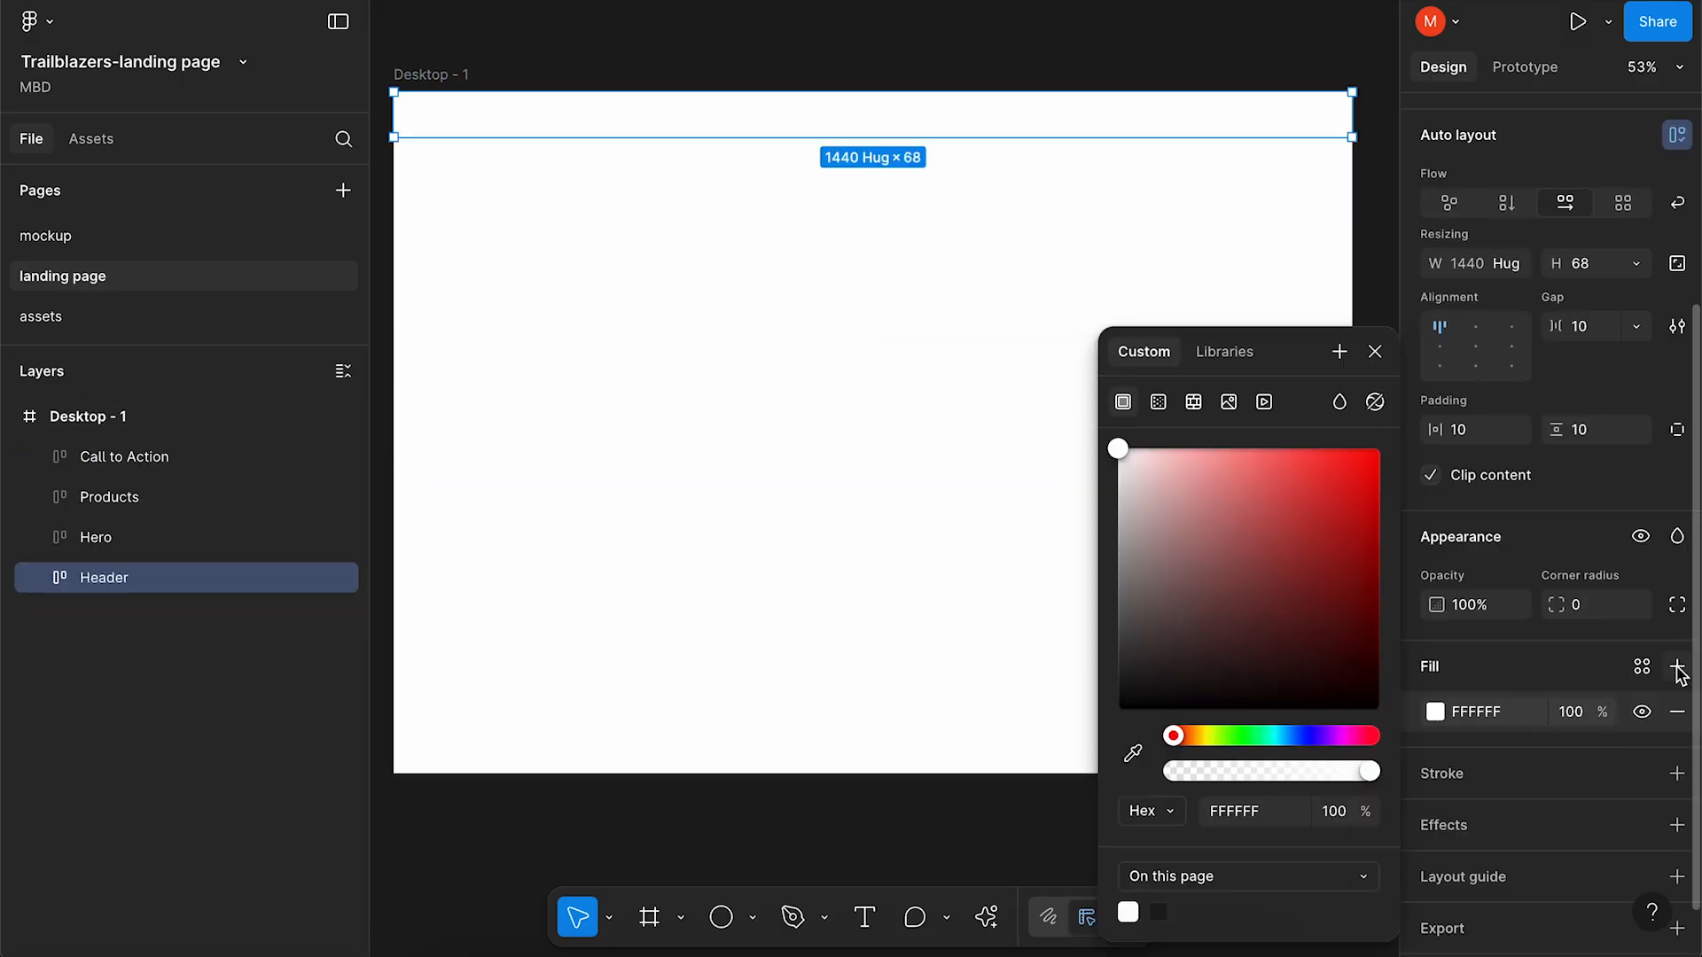
Fill the Header with the dark green Primary style and centre the Logo component in it.
{"action": "left_click", "coordinate": [1642, 667]}
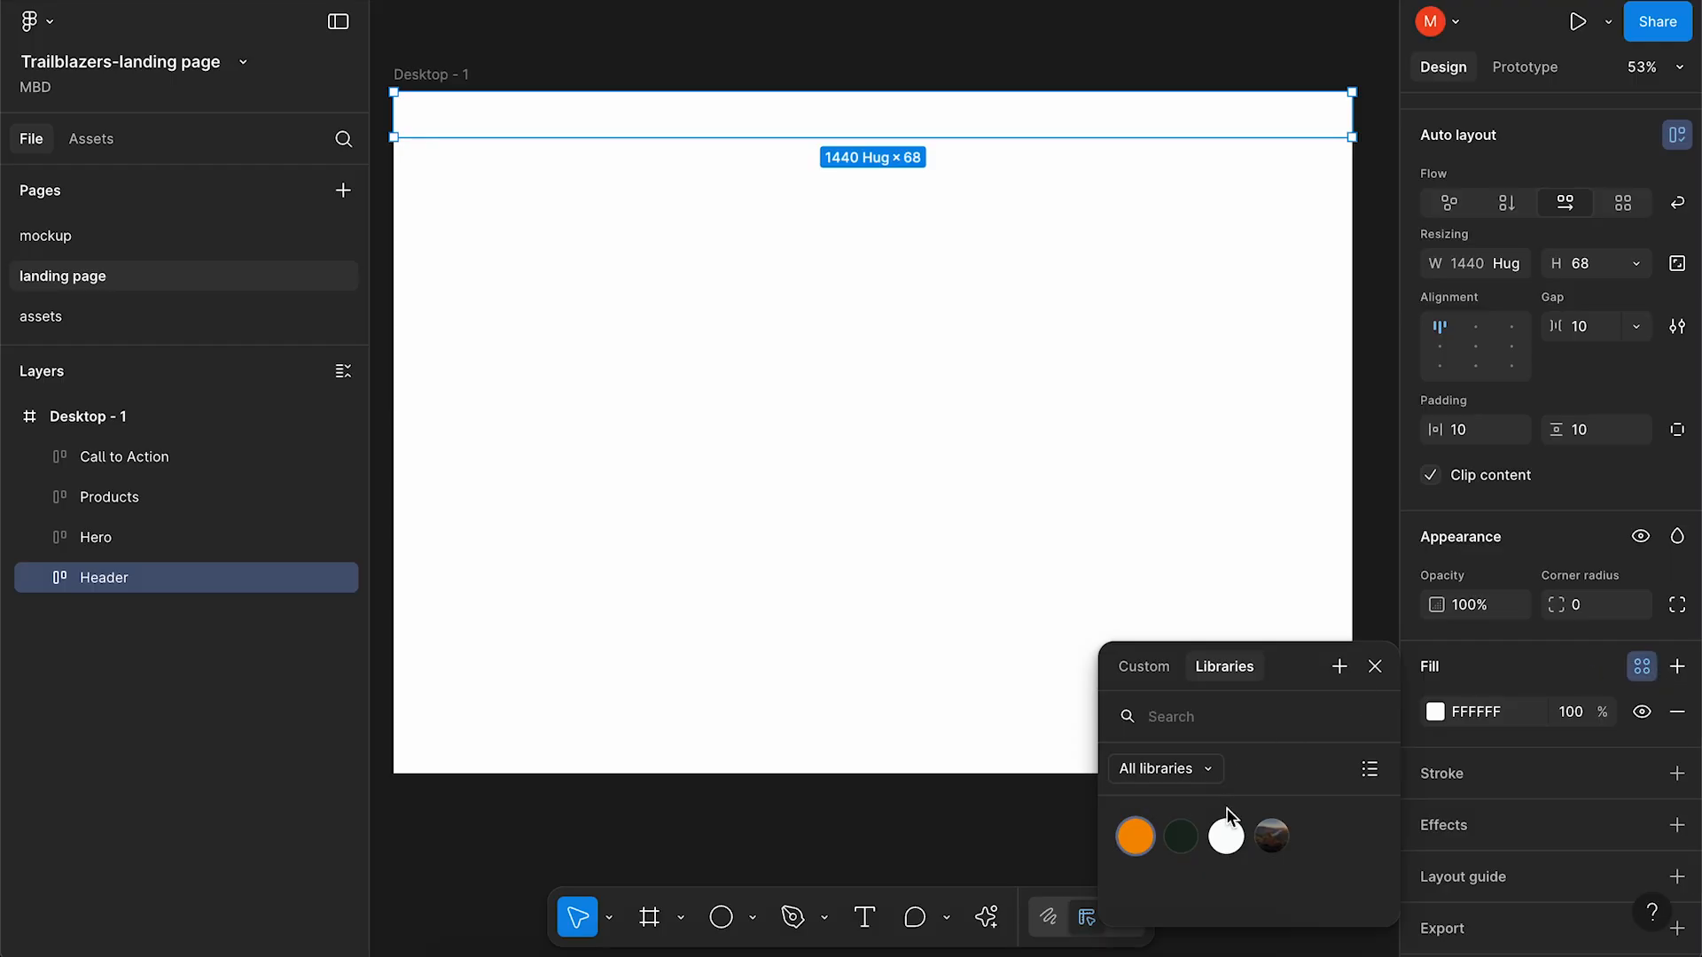
{"action": "left_click", "coordinate": [1183, 833]}
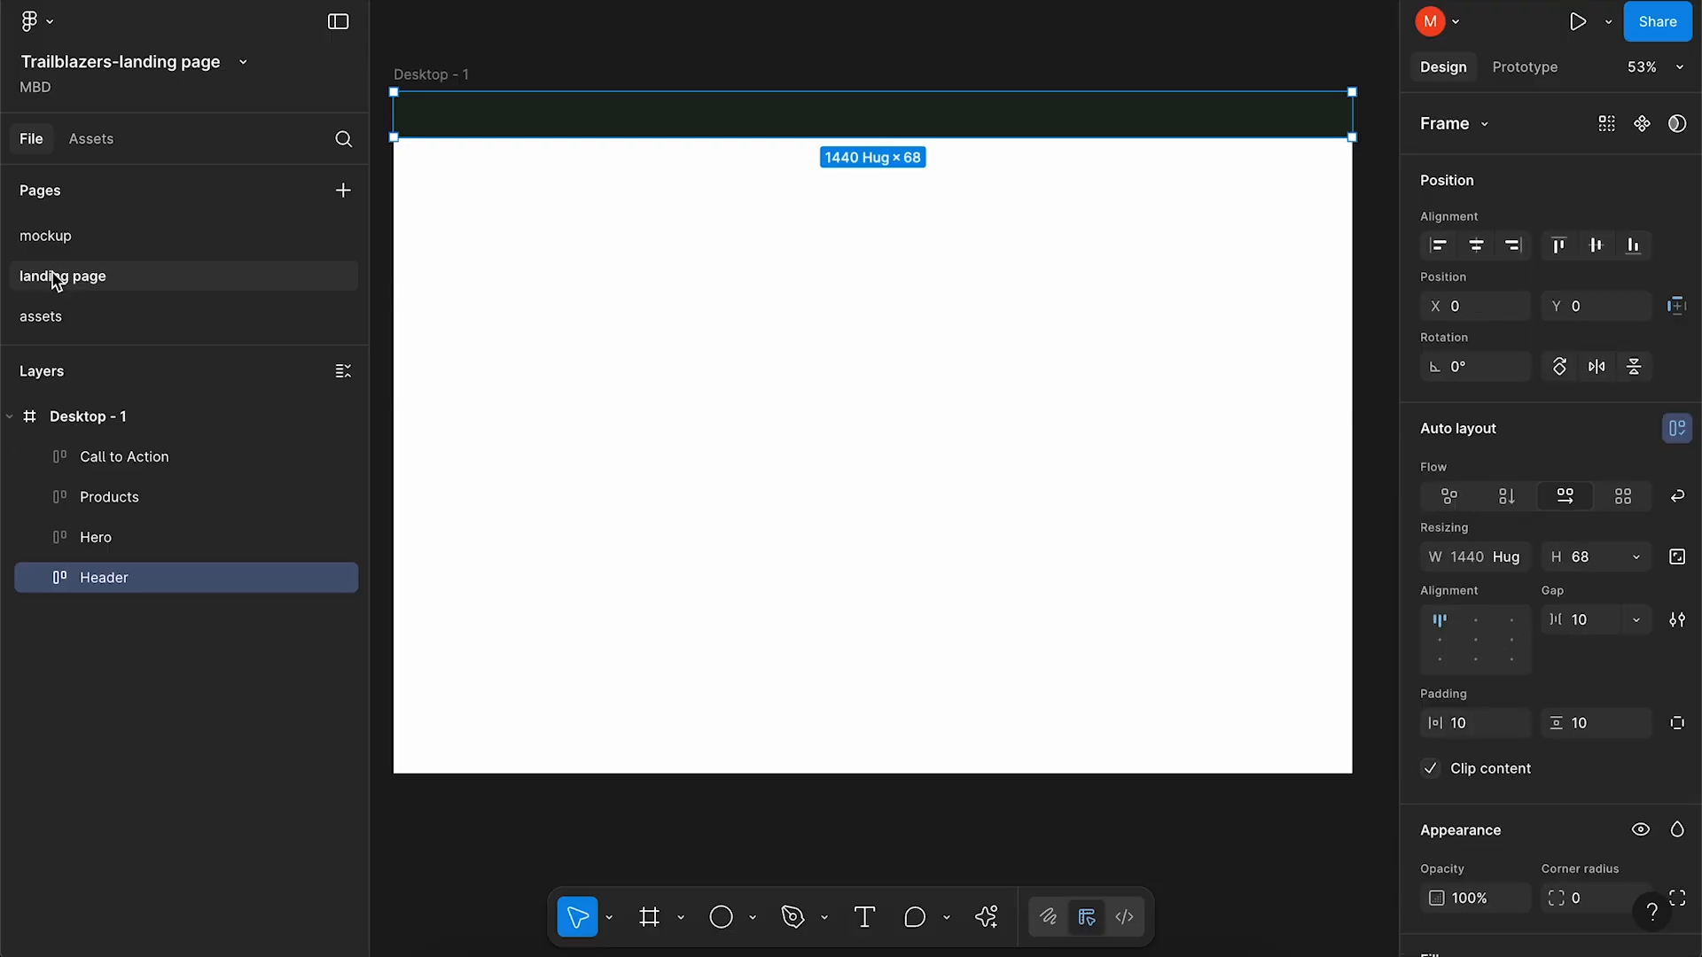
{"action": "left_click", "coordinate": [102, 145]}
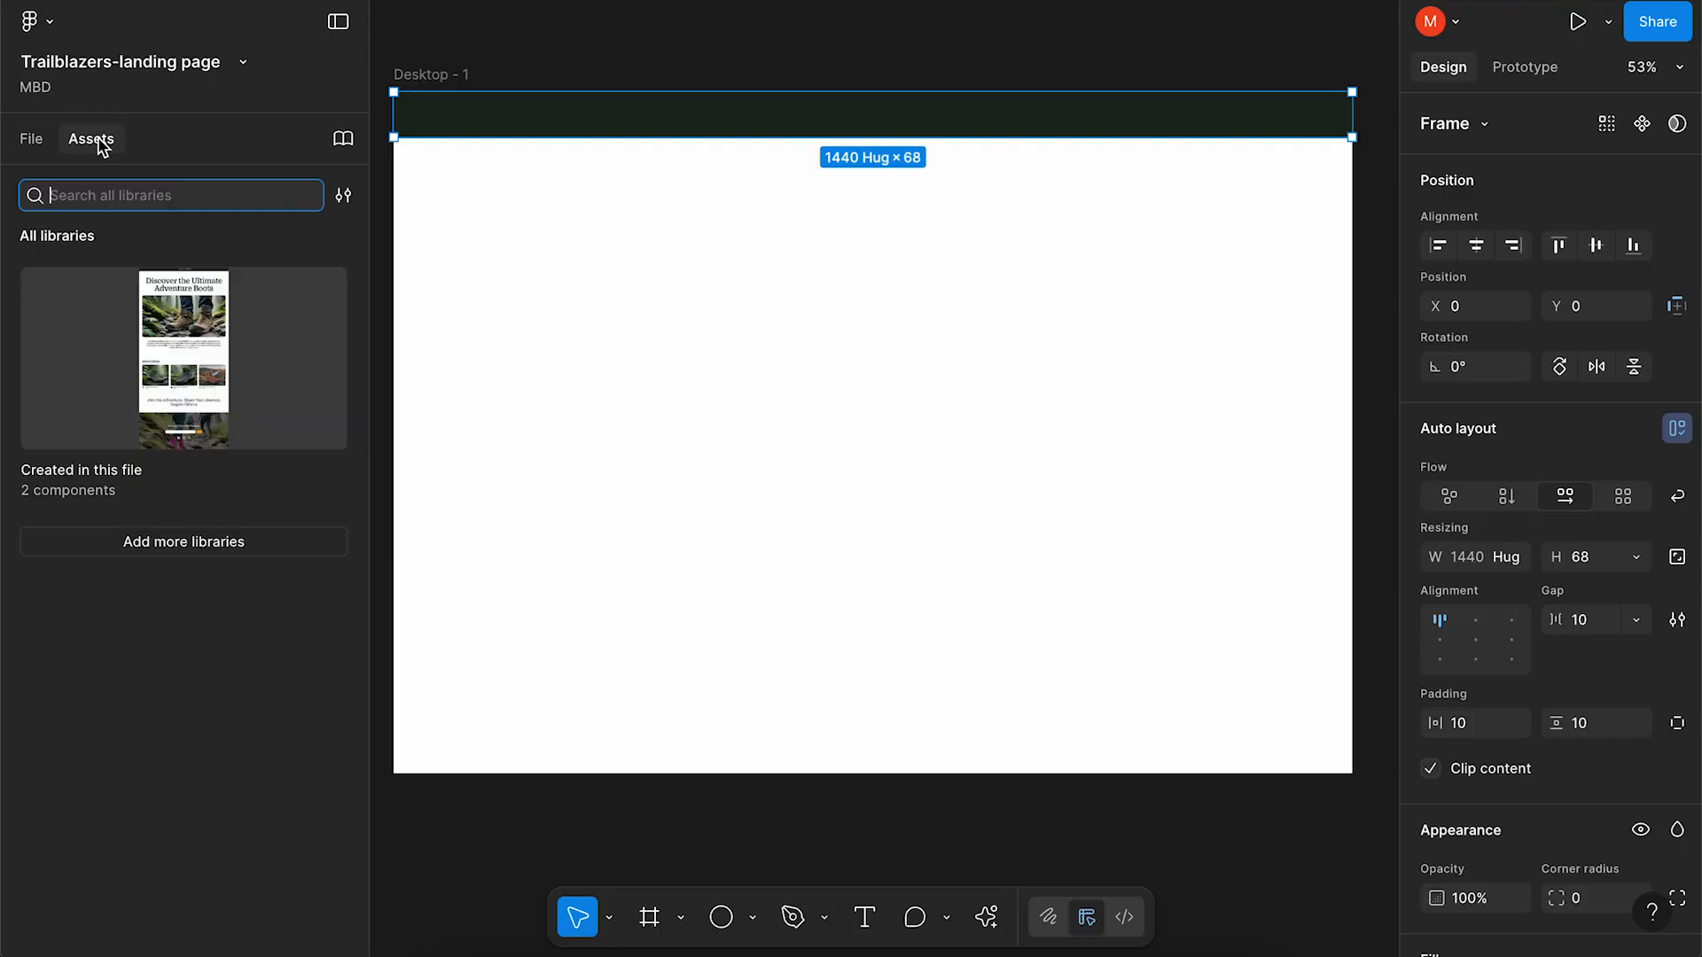
{"action": "left_click", "coordinate": [112, 345]}
{"action": "left_click_drag", "start_coordinate": [106, 340], "coordinate": [851, 106]}
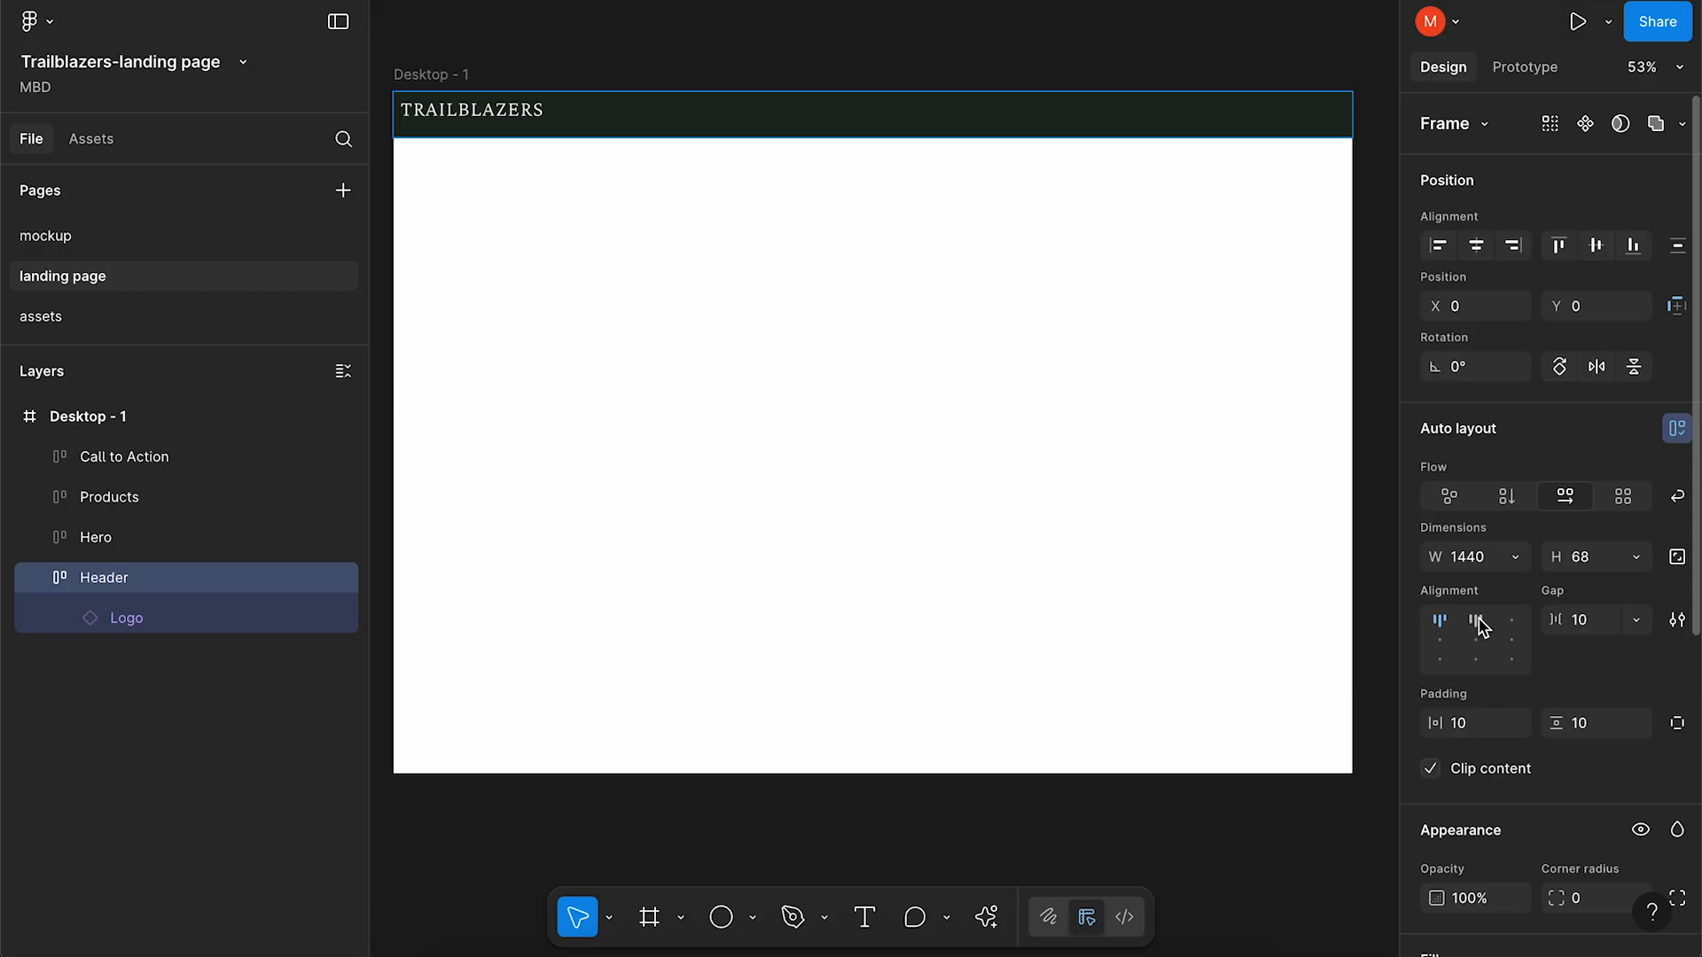
{"action": "left_click", "coordinate": [1477, 621]}
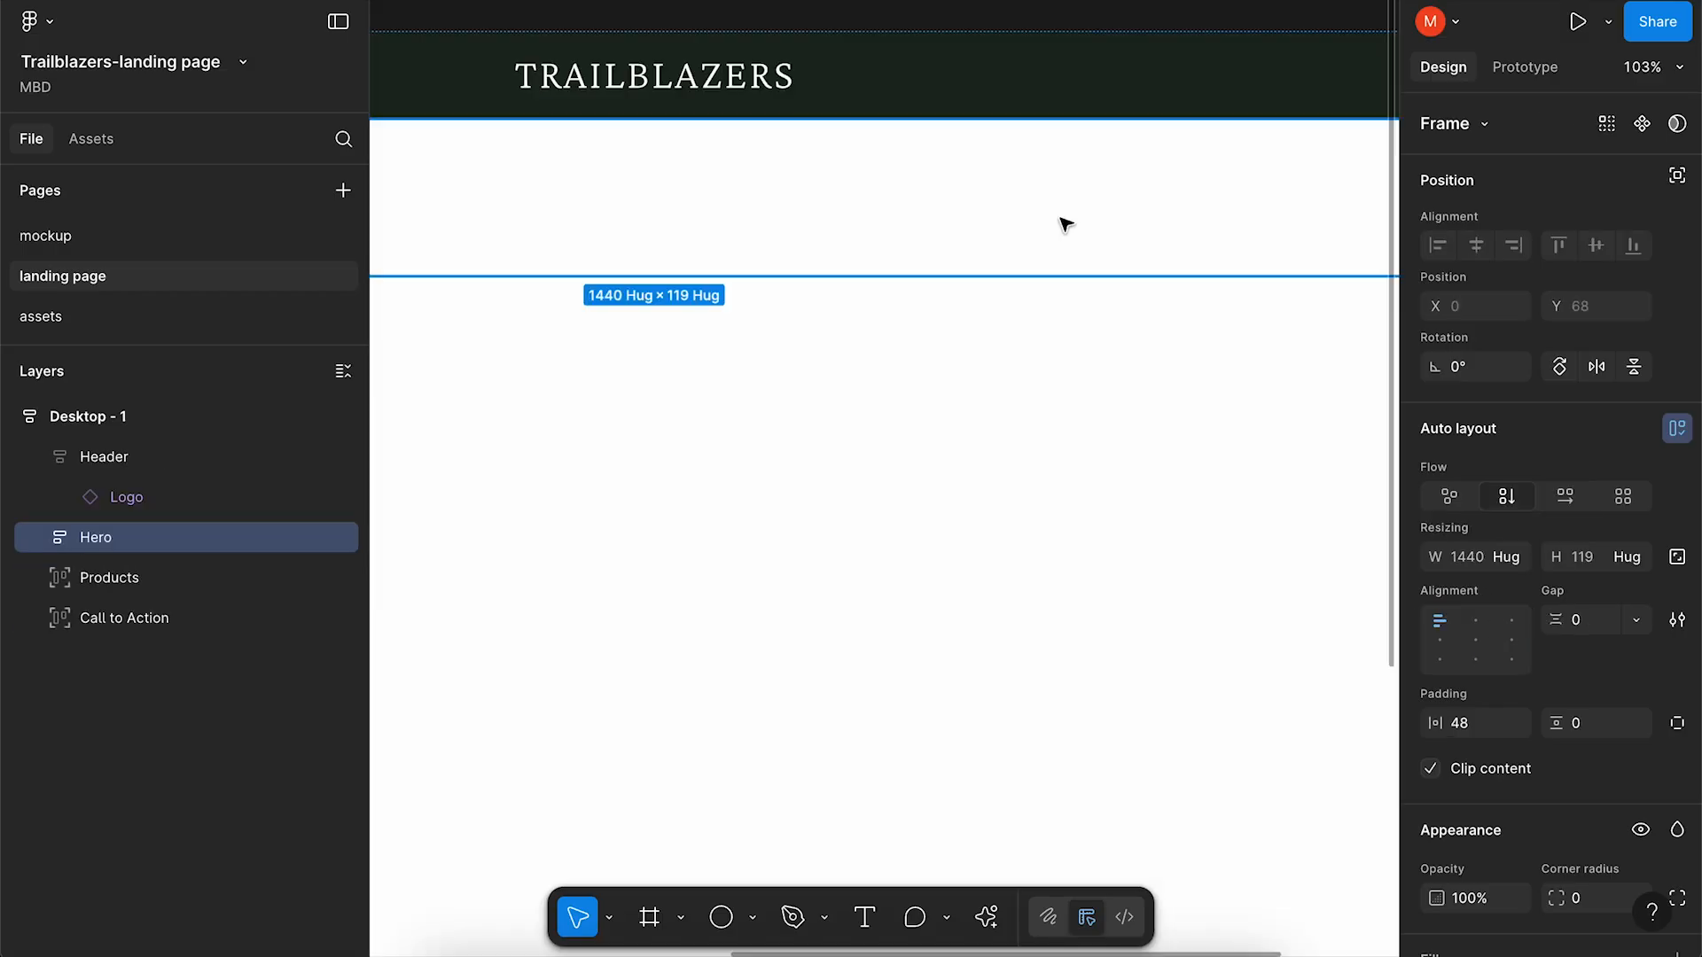
Fill the hero's new frame with the uploaded boots photo and set its corner radius to 24.
{"action": "key", "text": "shift+1"}
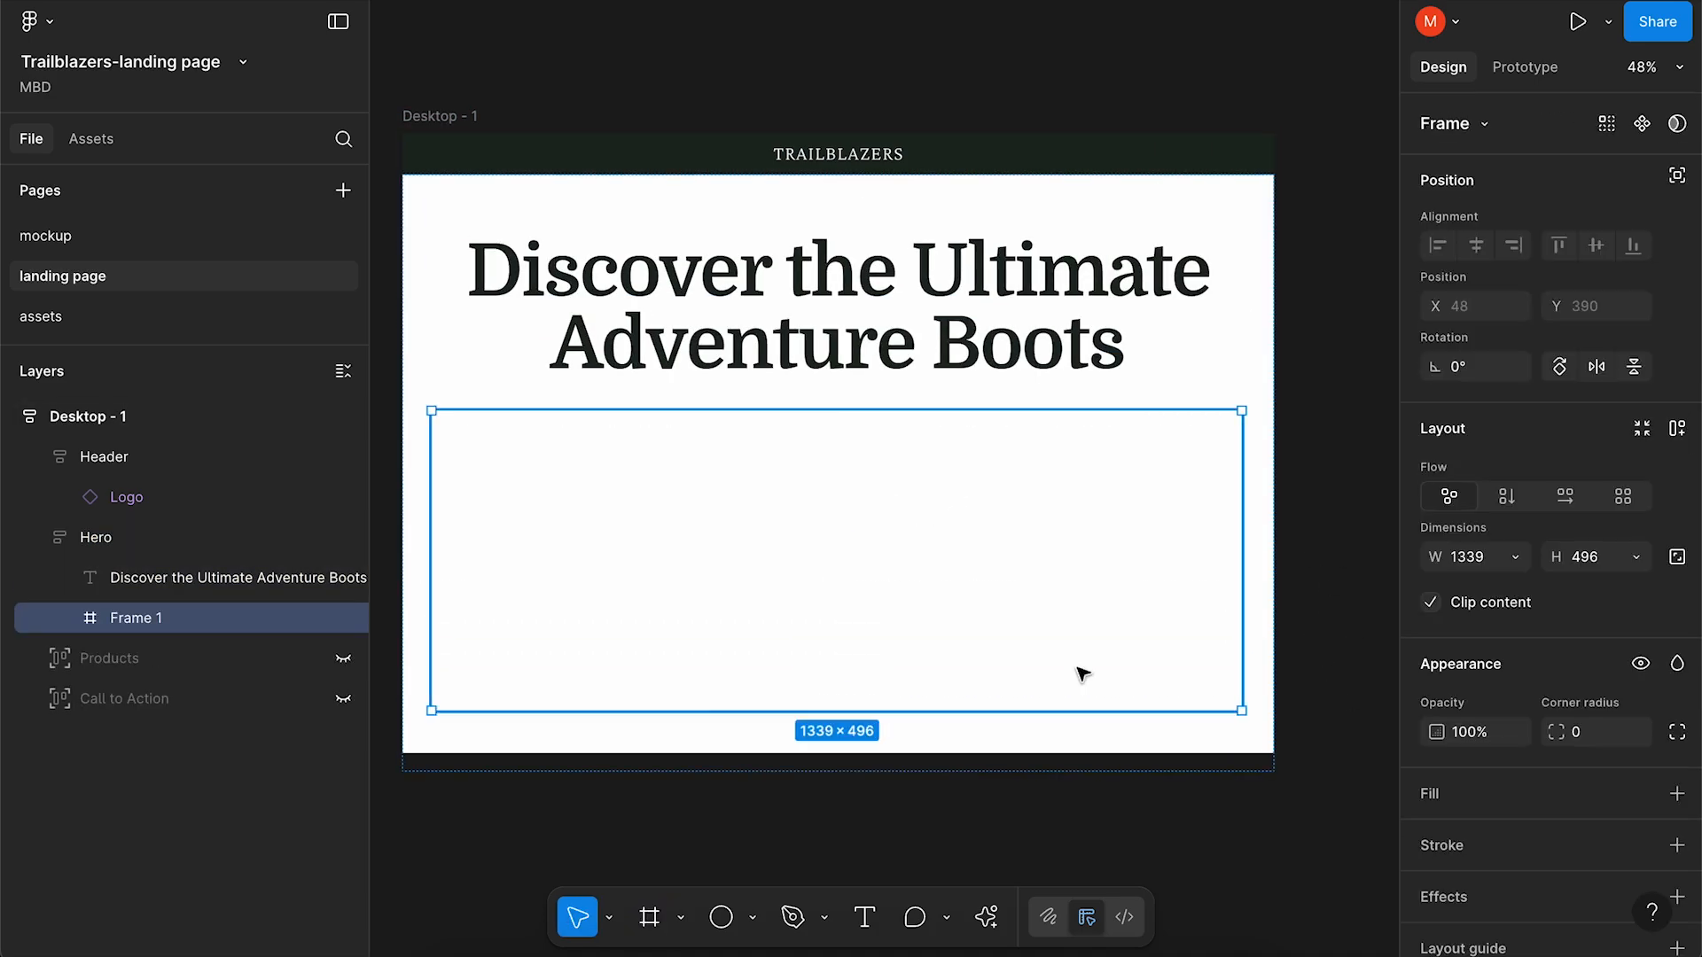
{"action": "scroll", "coordinate": [1082, 677], "scroll_direction": "down", "scroll_amount": 3}
{"action": "left_click", "coordinate": [1113, 501]}
{"action": "left_click", "coordinate": [1641, 790]}
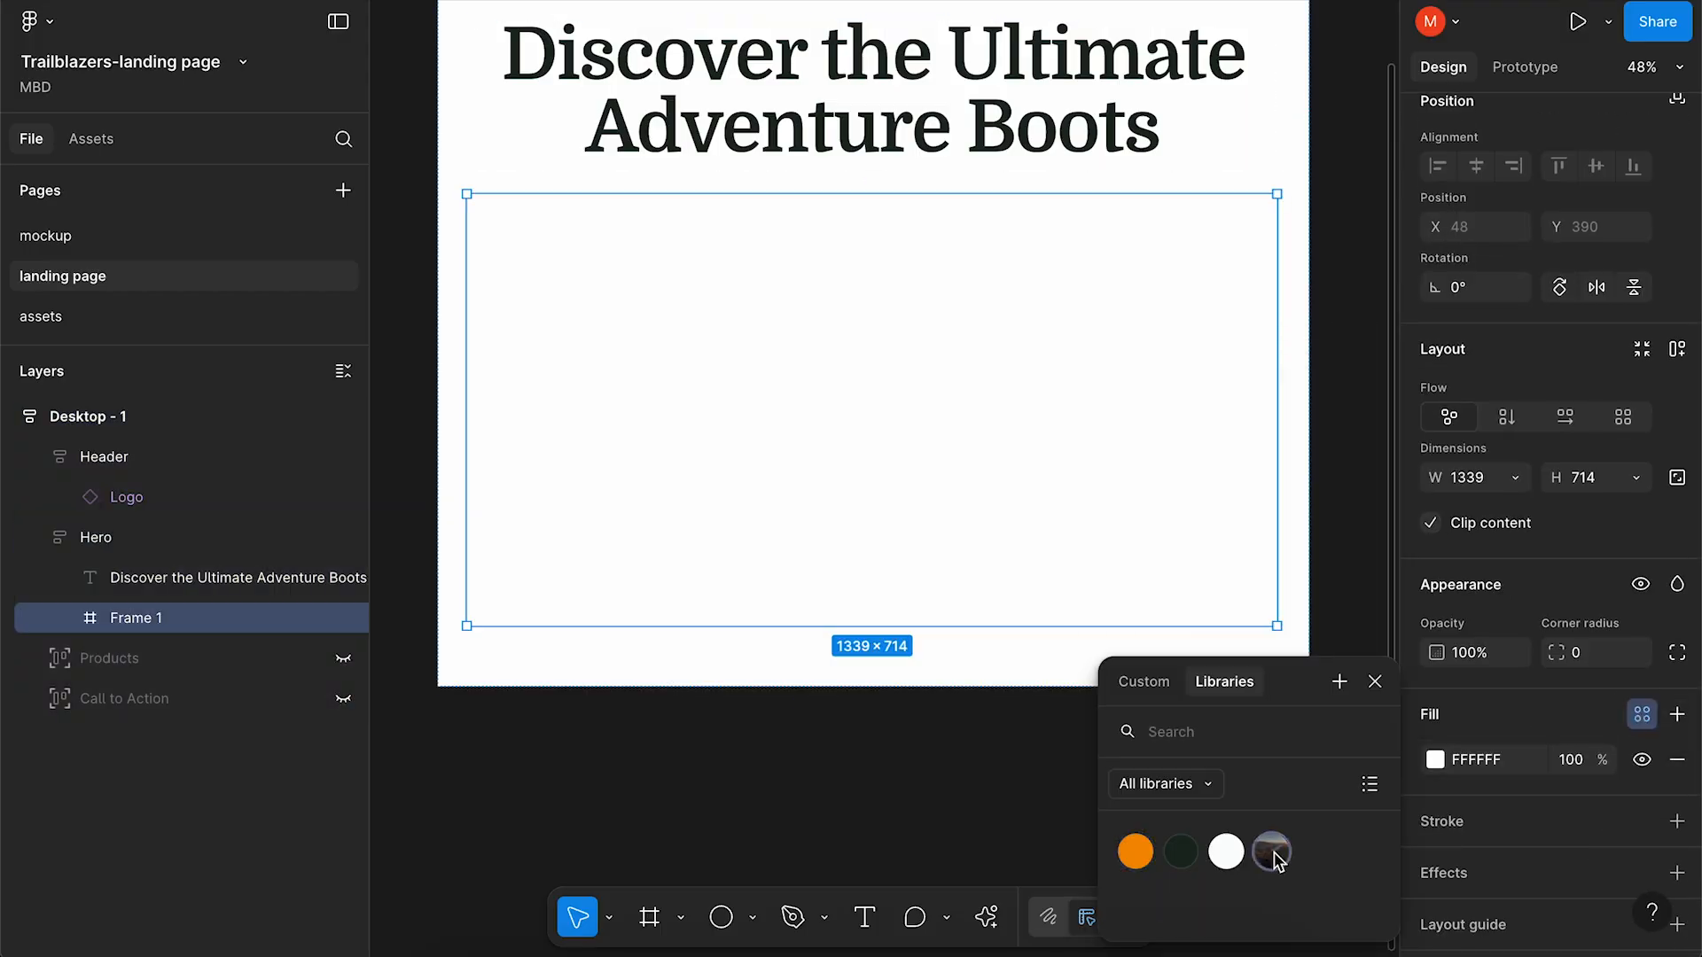
{"action": "left_click", "coordinate": [1144, 682]}
{"action": "left_click", "coordinate": [1226, 435]}
{"action": "left_click", "coordinate": [1223, 495]}
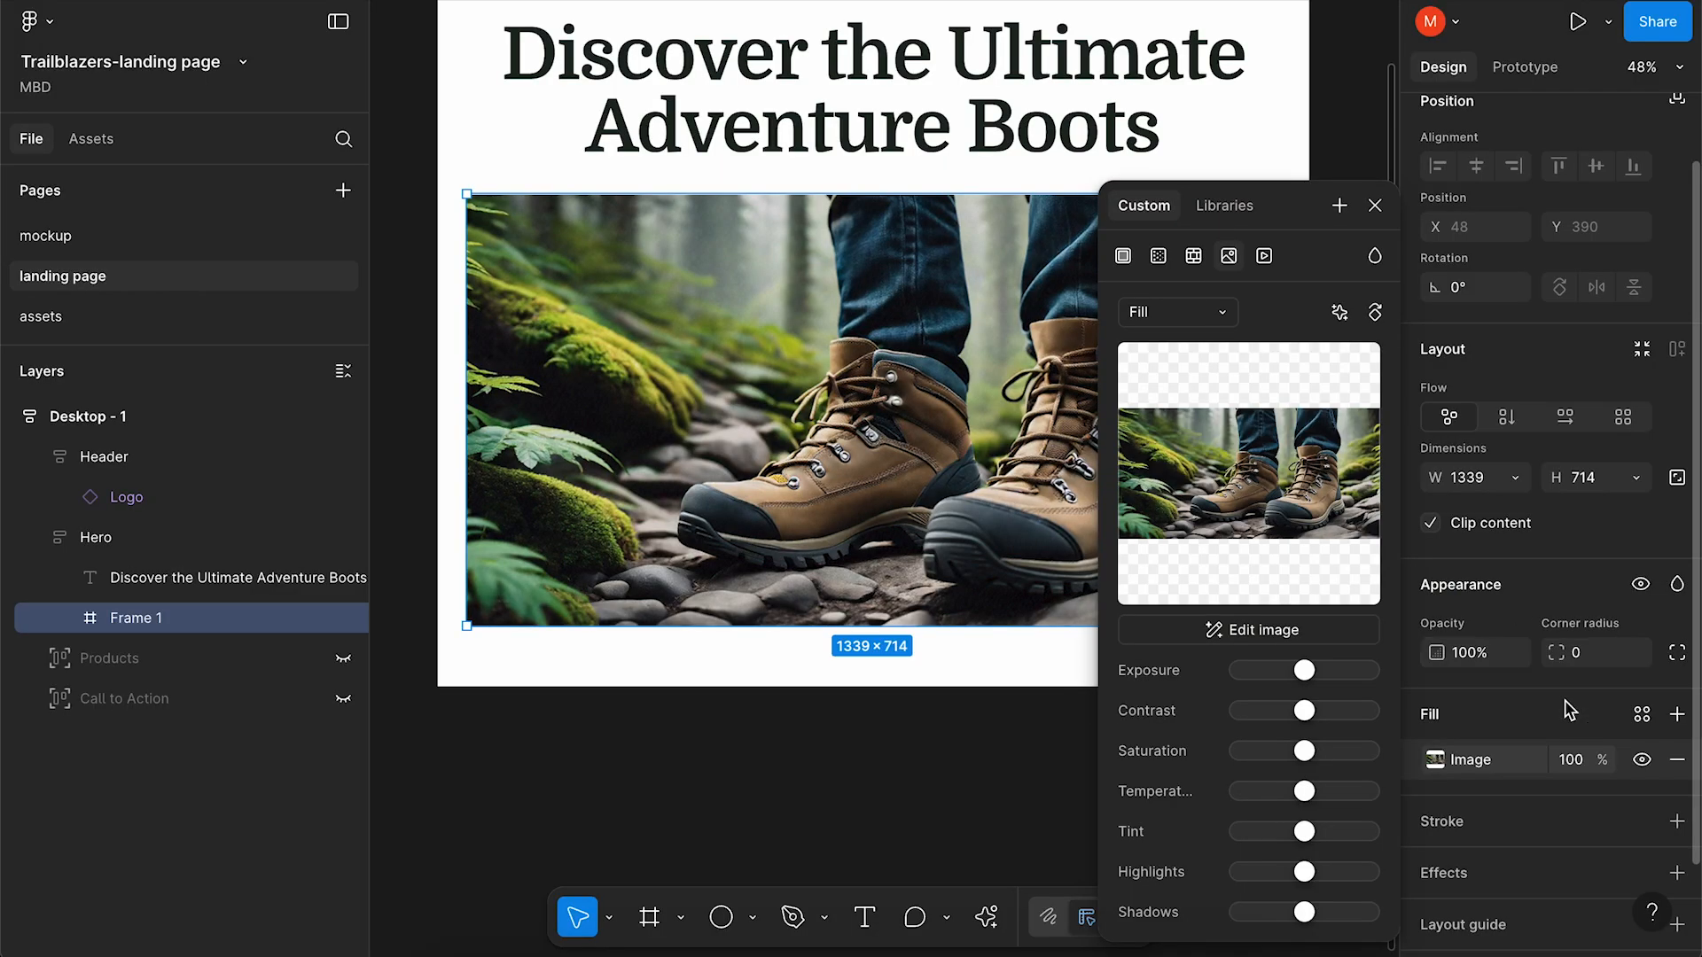
{"action": "left_click", "coordinate": [1576, 658]}
{"action": "type", "text": "24"}
{"action": "left_click", "coordinate": [1347, 709]}
Draw a text box beneath the photo for the intro paragraph.
{"action": "key", "text": "t"}
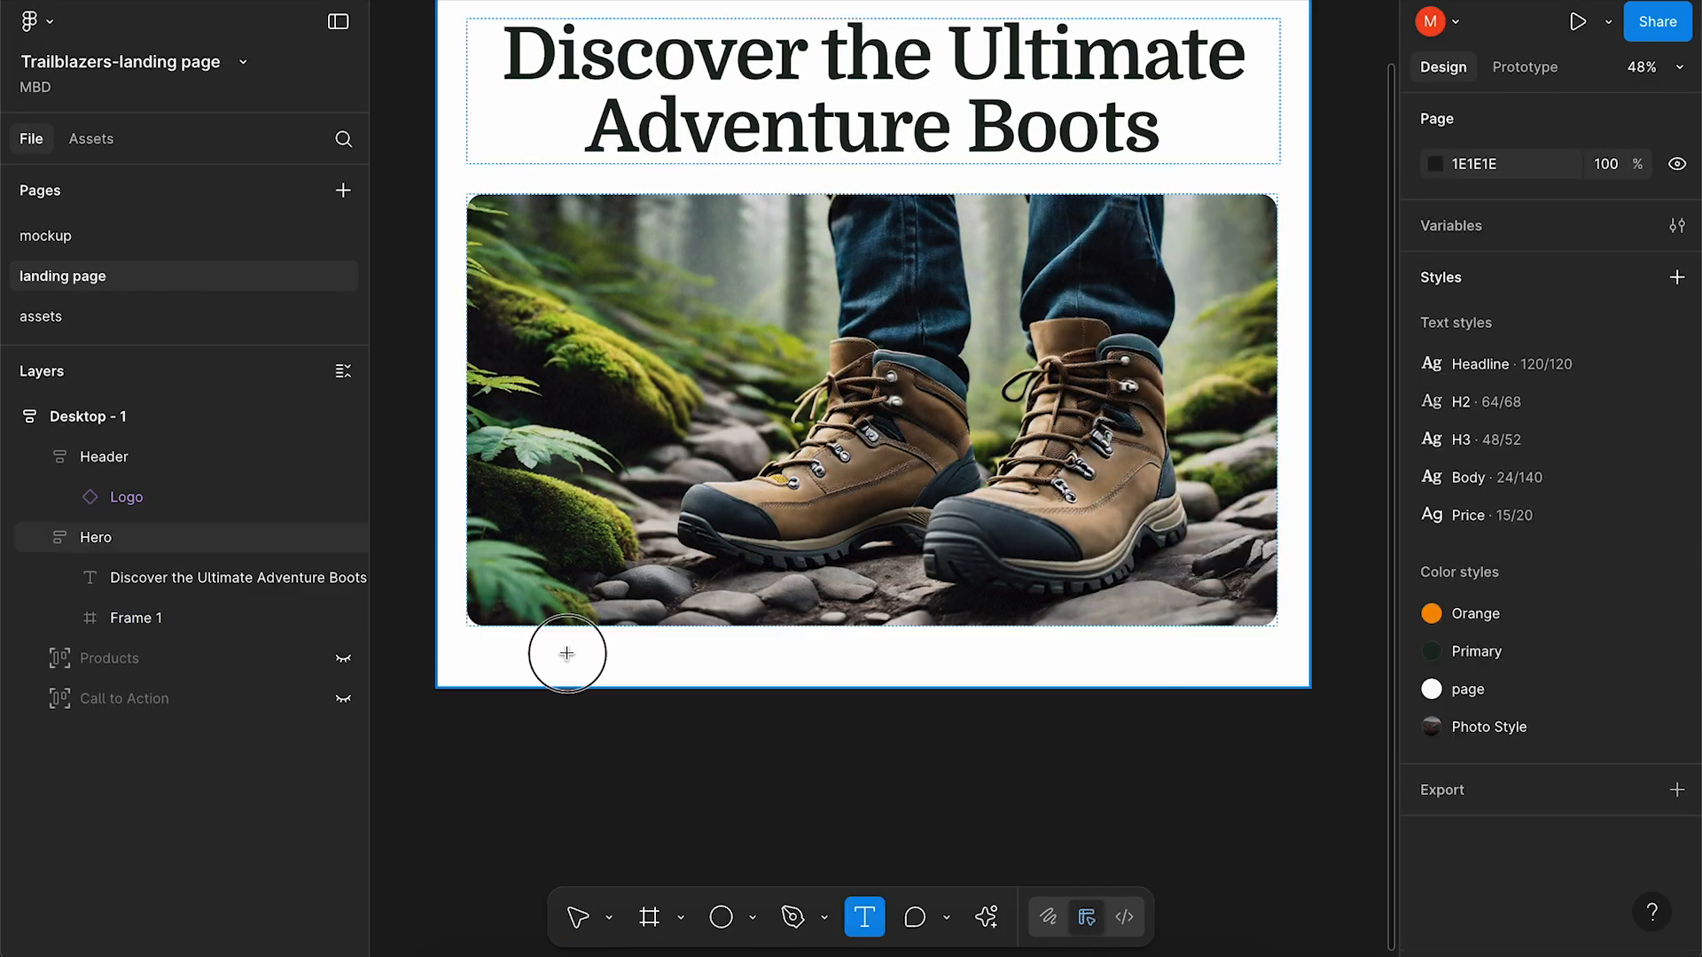
{"action": "left_click_drag", "start_coordinate": [472, 638], "coordinate": [1272, 798]}
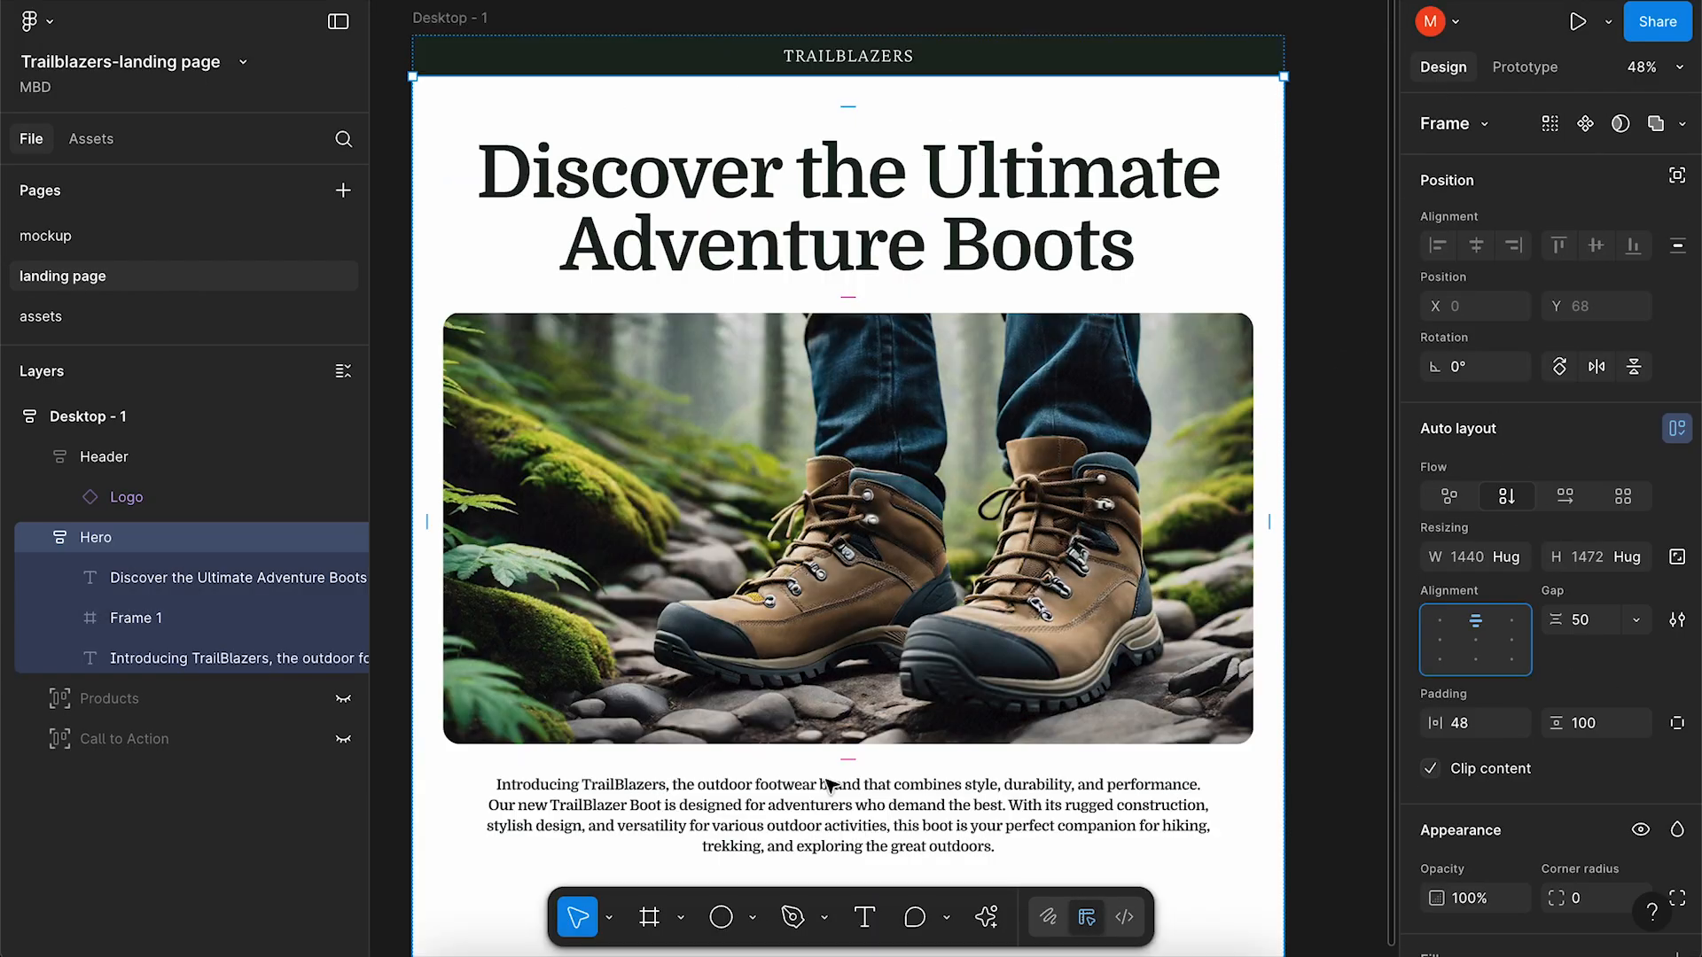
{"action": "scroll", "coordinate": [829, 780], "scroll_direction": "down", "scroll_amount": 1}
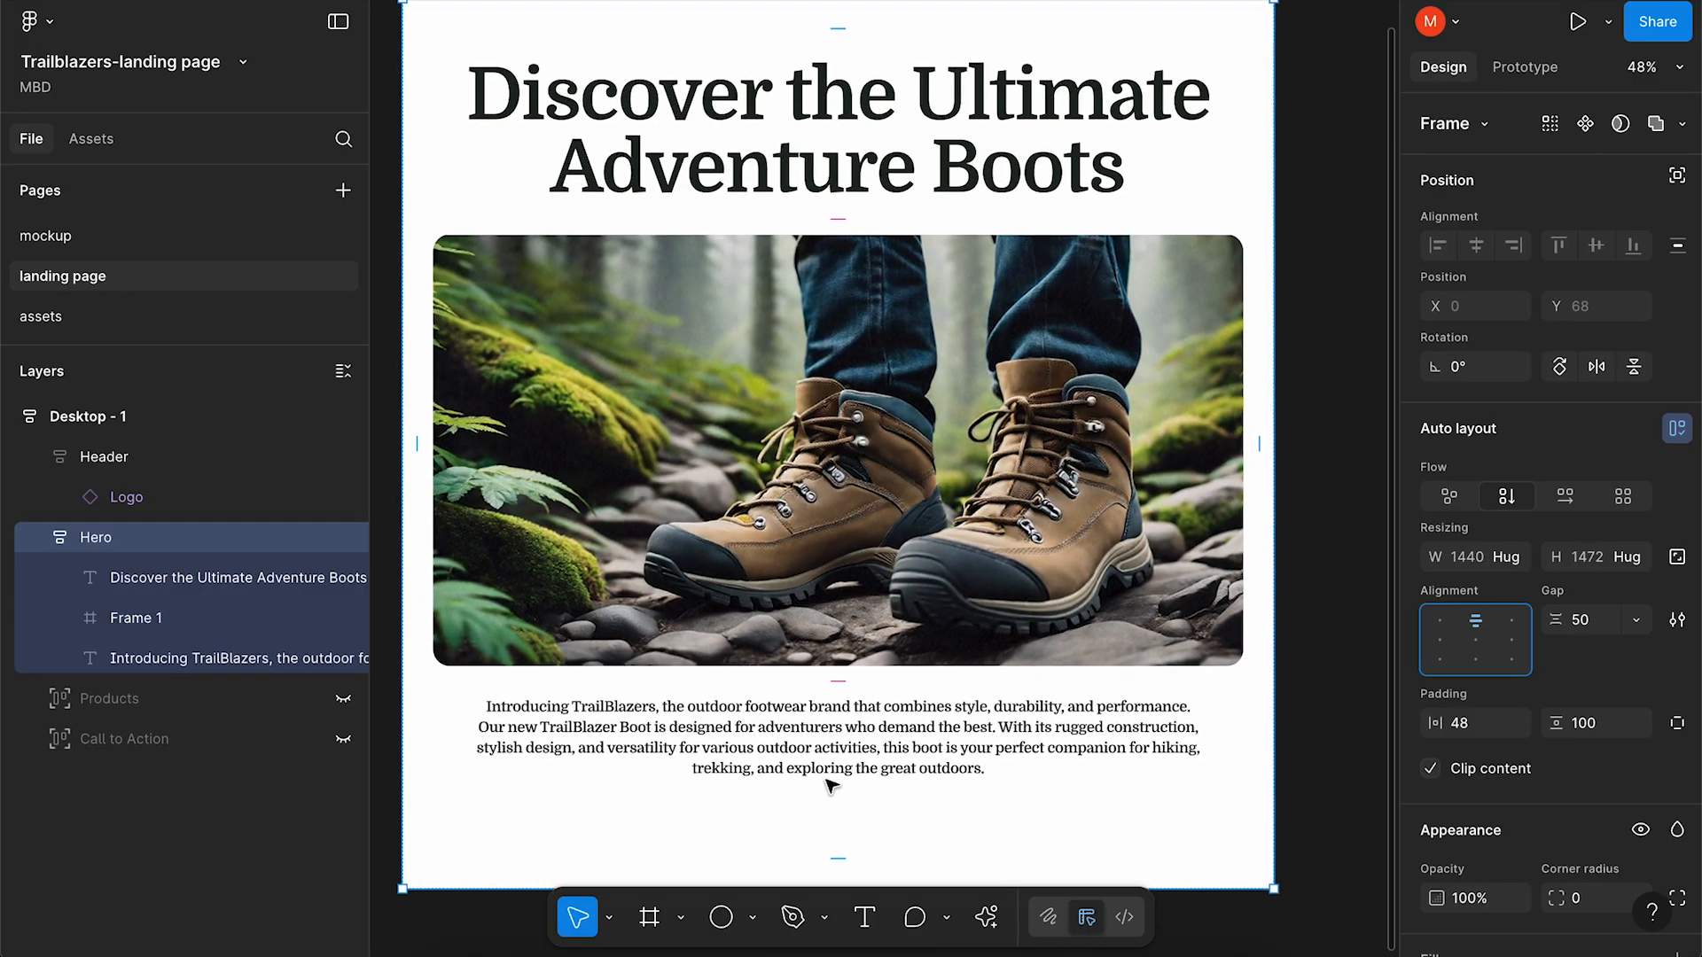
{"action": "scroll", "coordinate": [830, 784], "scroll_direction": "down", "scroll_amount": 3}
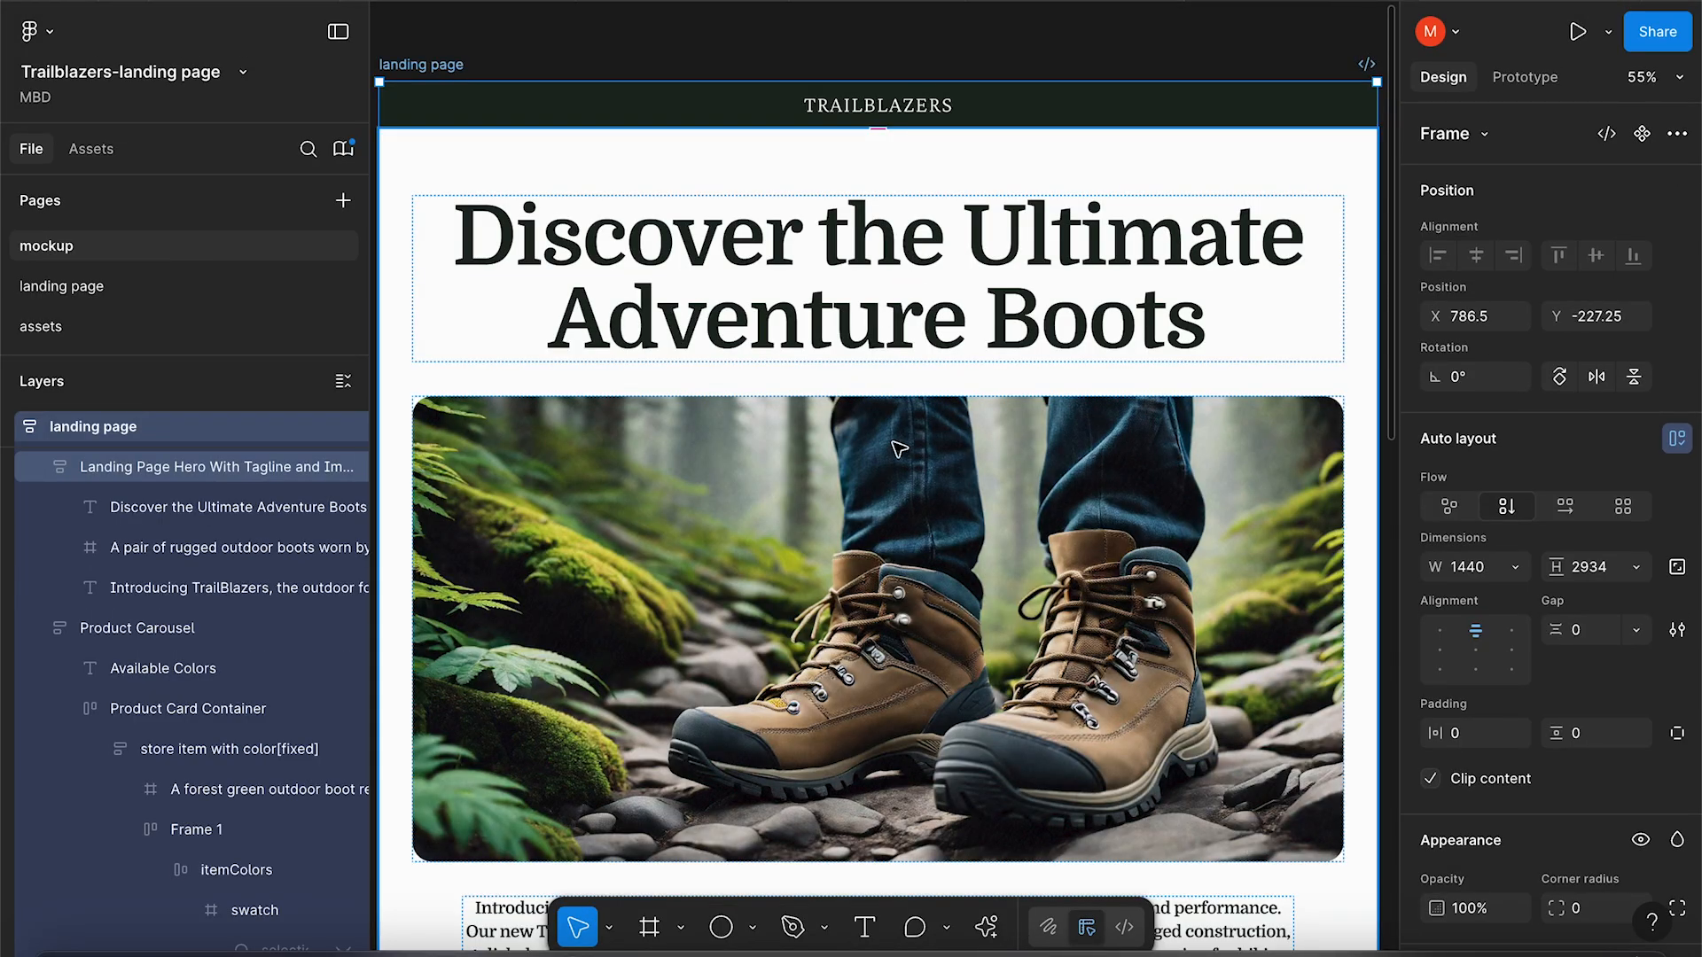
Select the 'Discover the Ultimate Adventure Boots' heading and check its spacing measurements.
{"action": "left_click", "coordinate": [904, 317]}
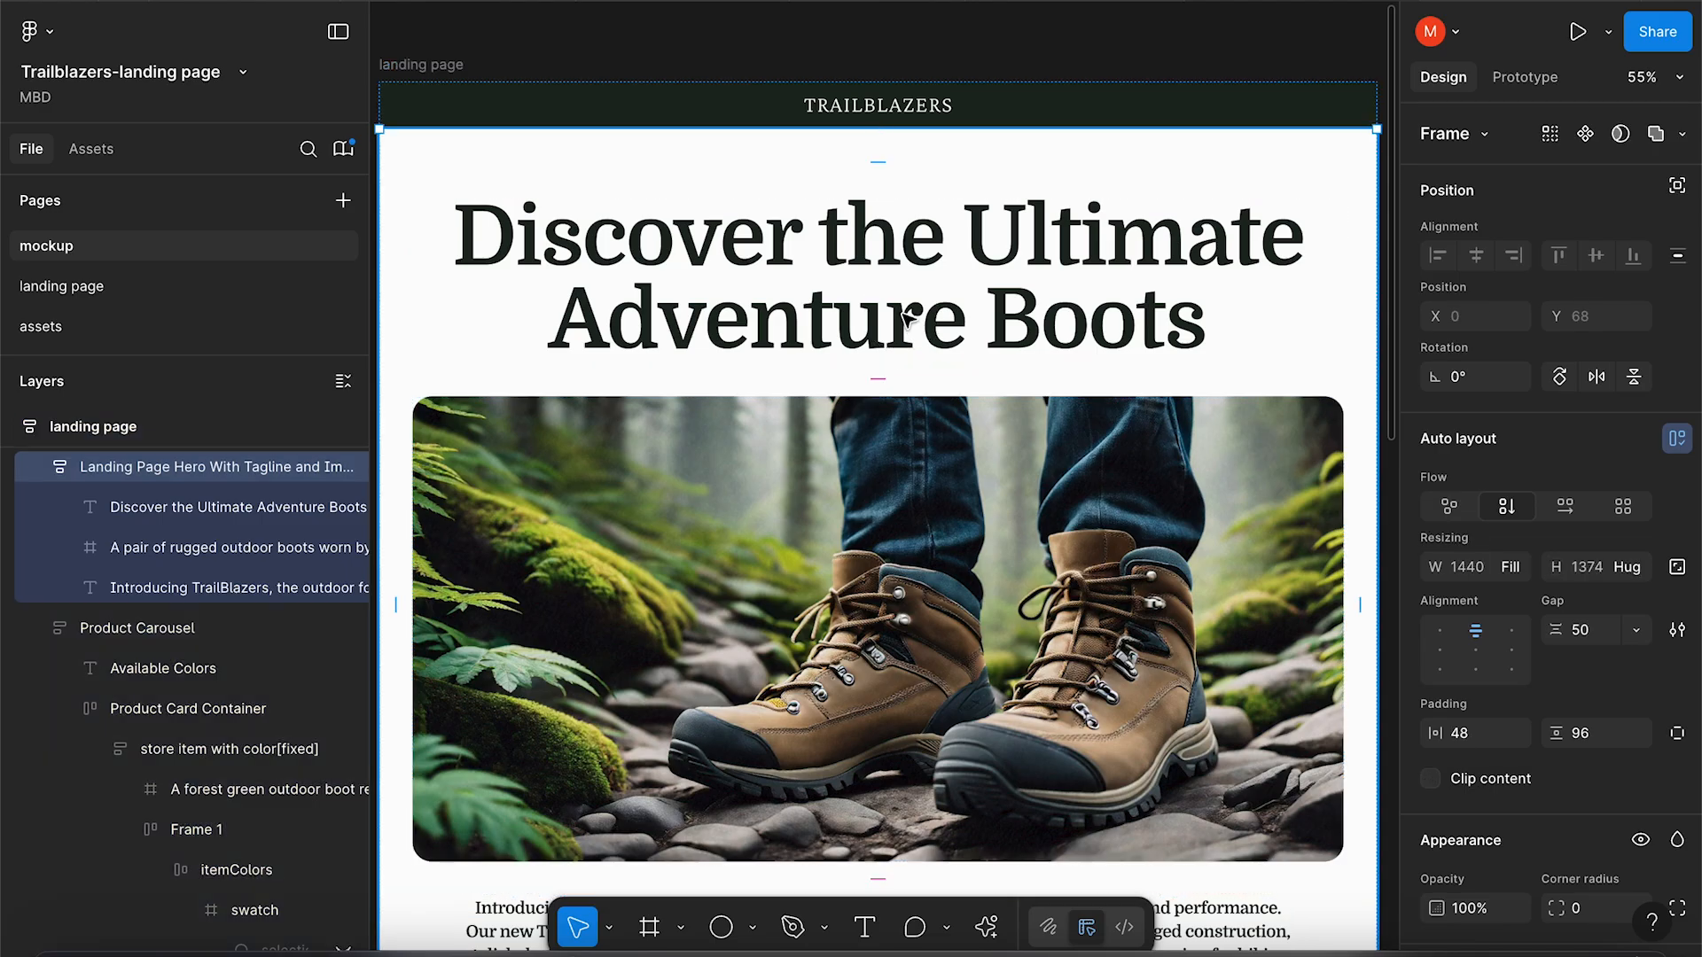
{"action": "left_click", "coordinate": [875, 264]}
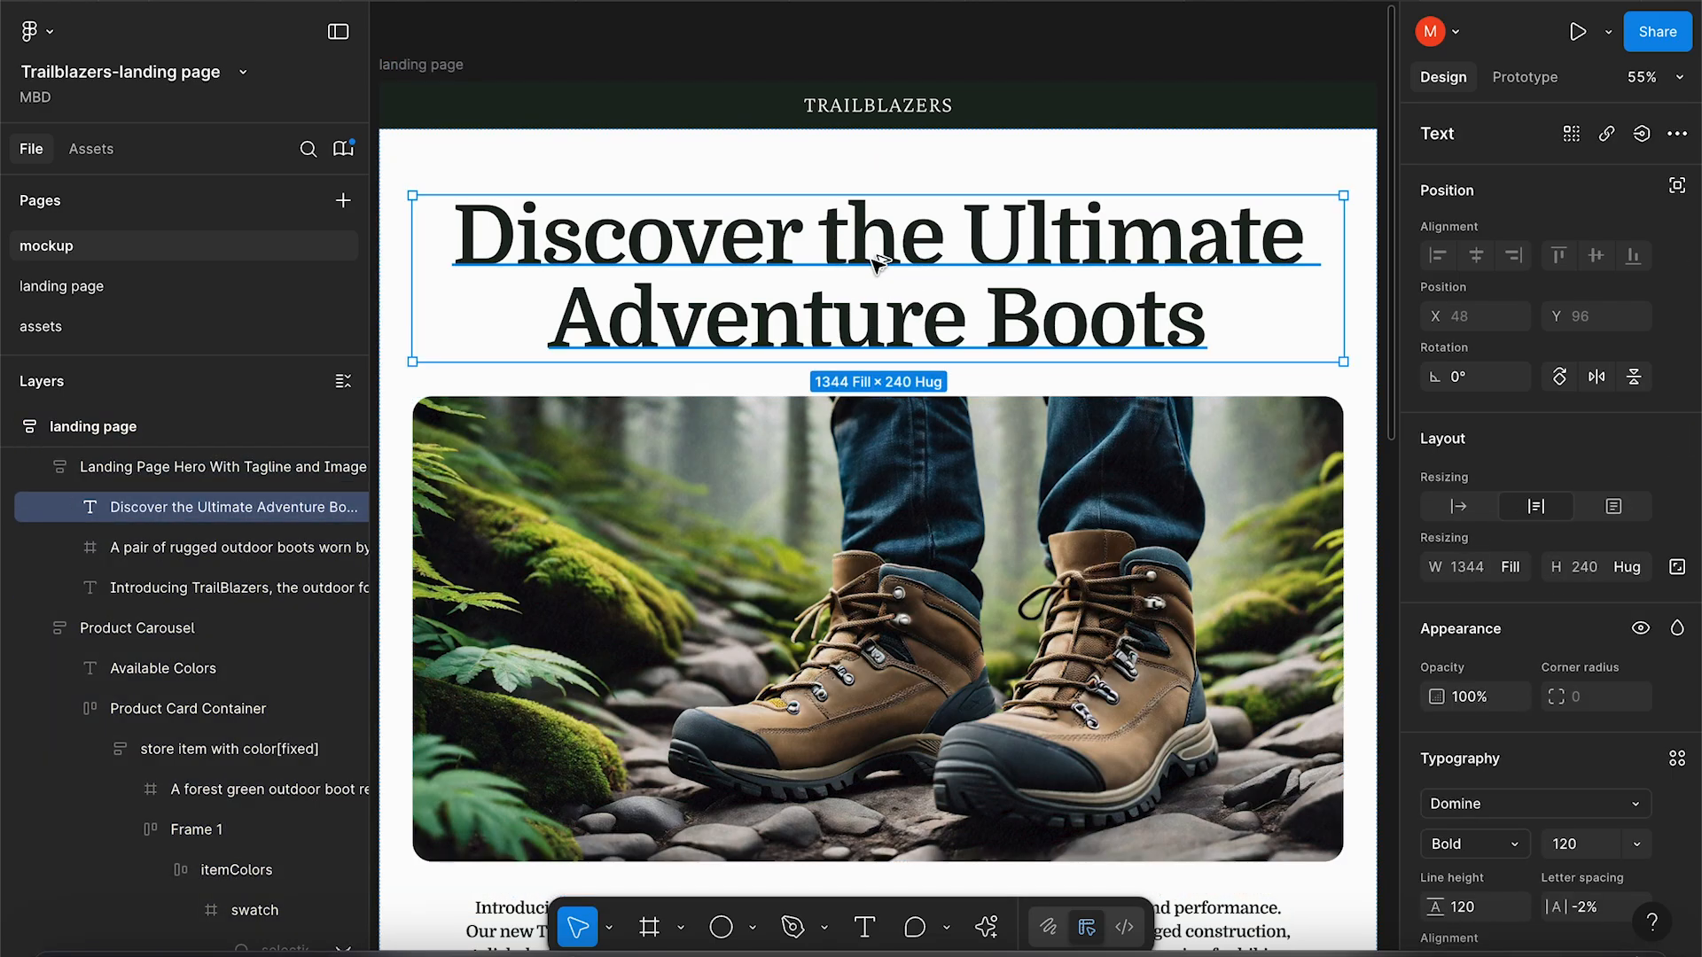
{"action": "key", "text": "alt"}
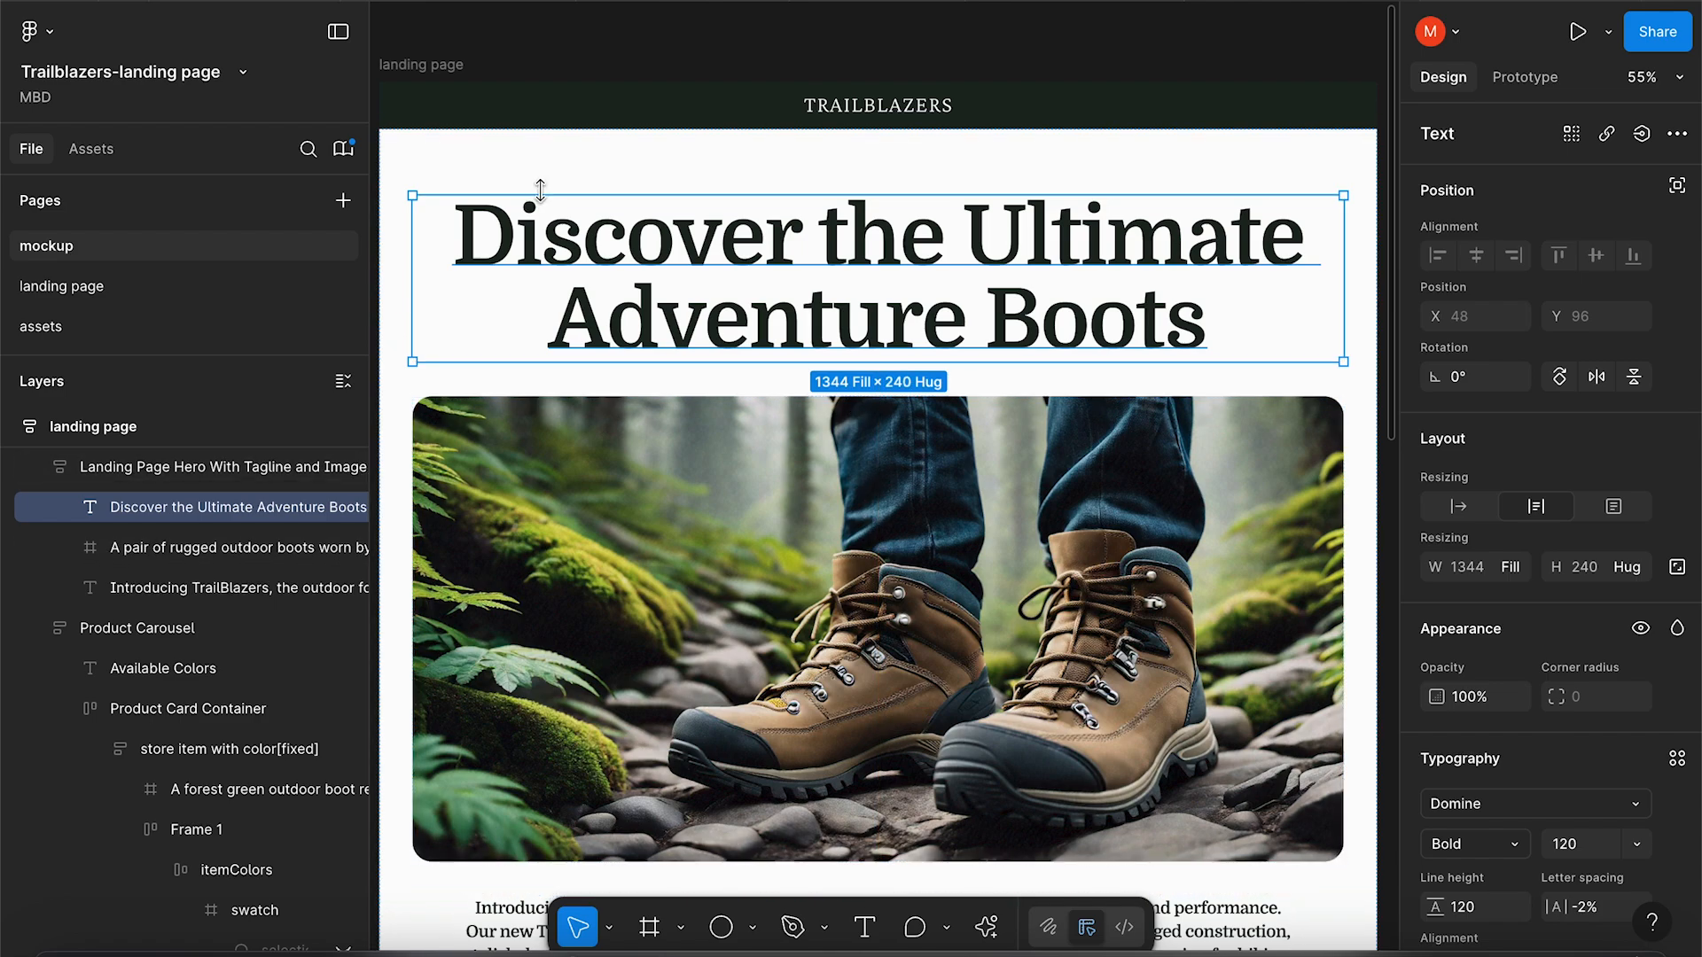
Turn on rulers and drag a horizontal guide down across the headline.
{"action": "left_click", "coordinate": [265, 0]}
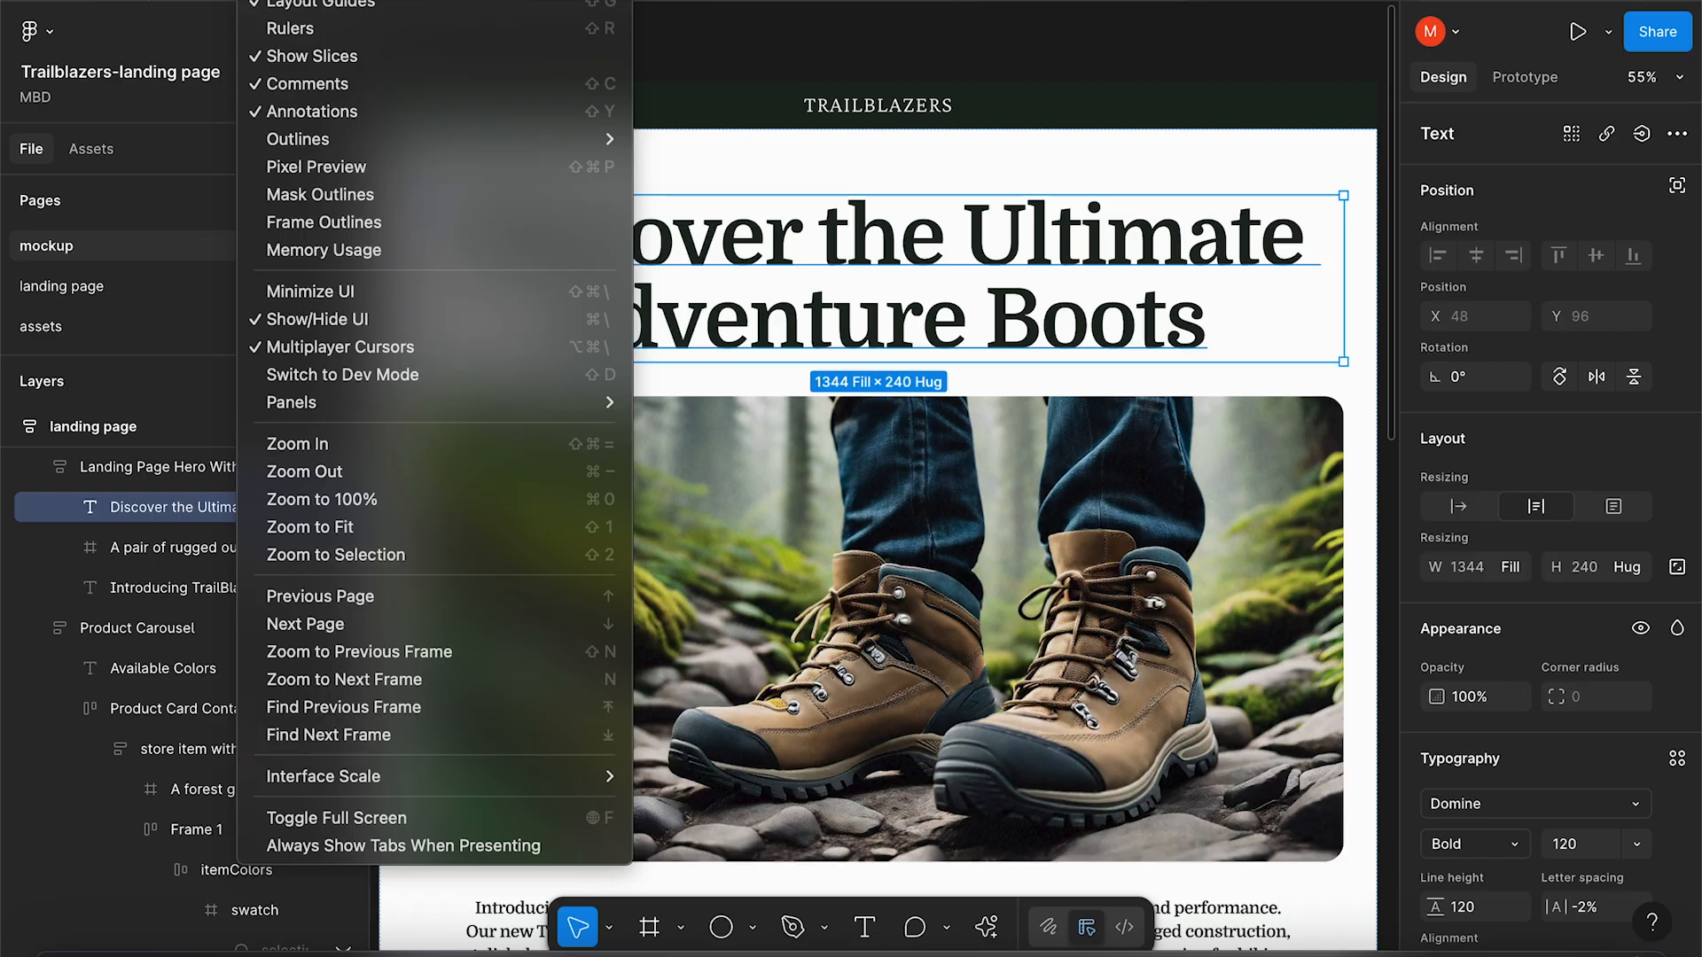
{"action": "left_click", "coordinate": [310, 27]}
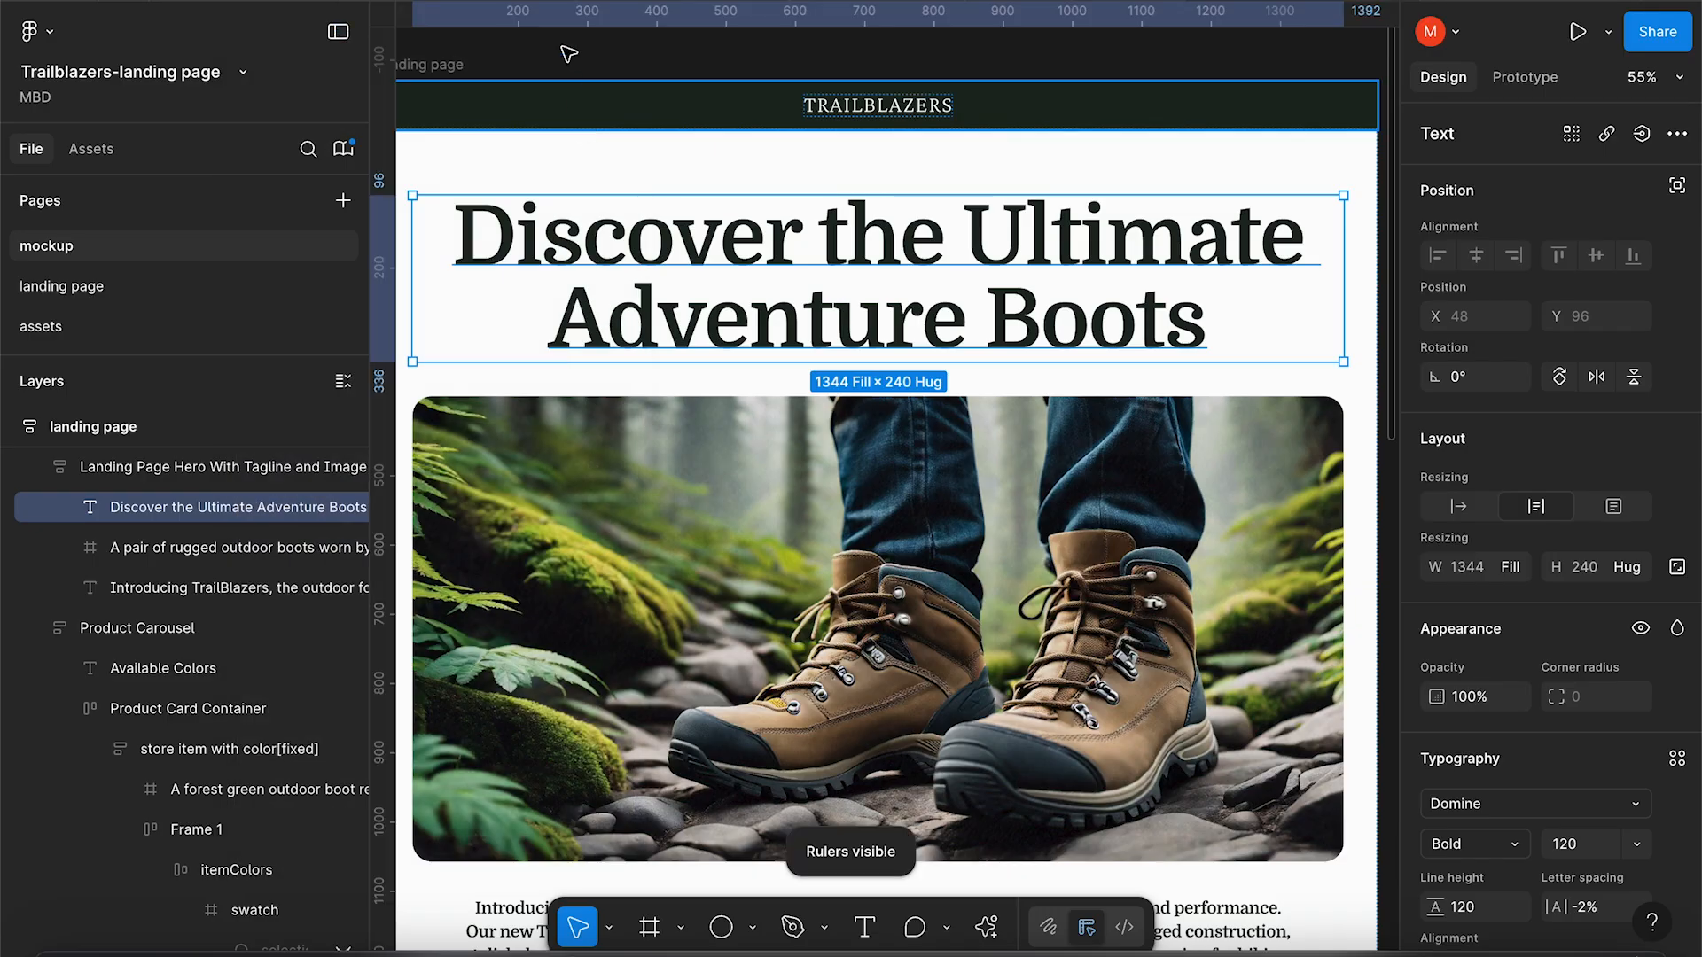
{"action": "left_click_drag", "start_coordinate": [575, 13], "coordinate": [571, 266]}
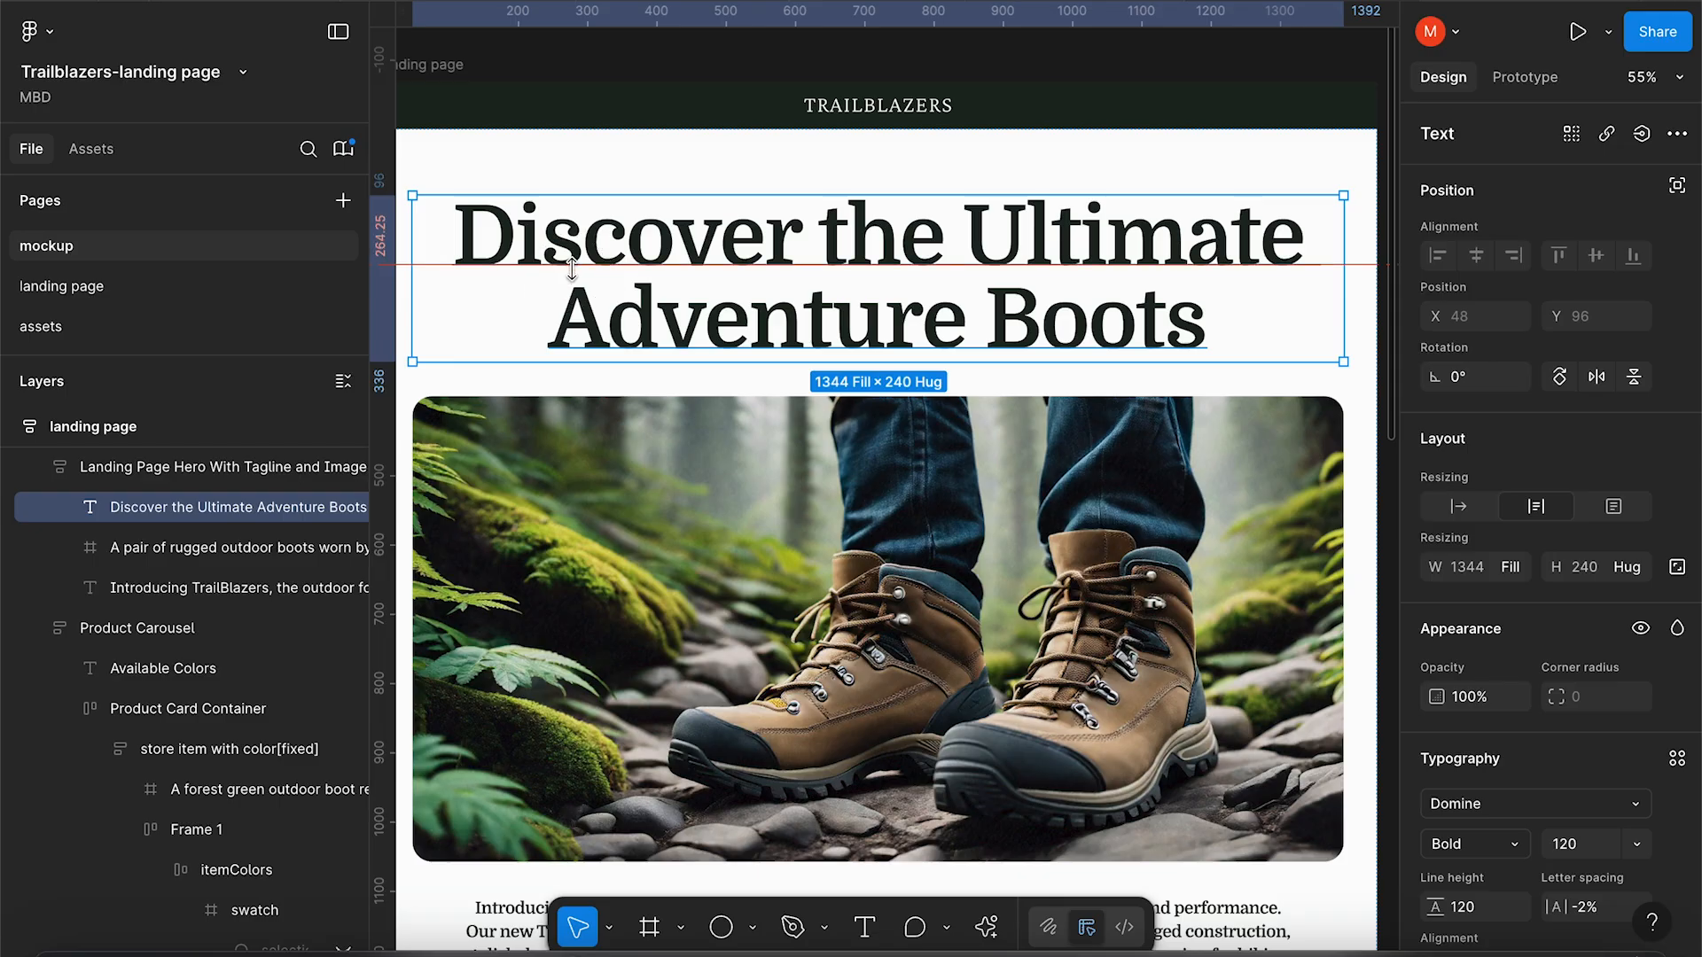
{"action": "left_click", "coordinate": [444, 66]}
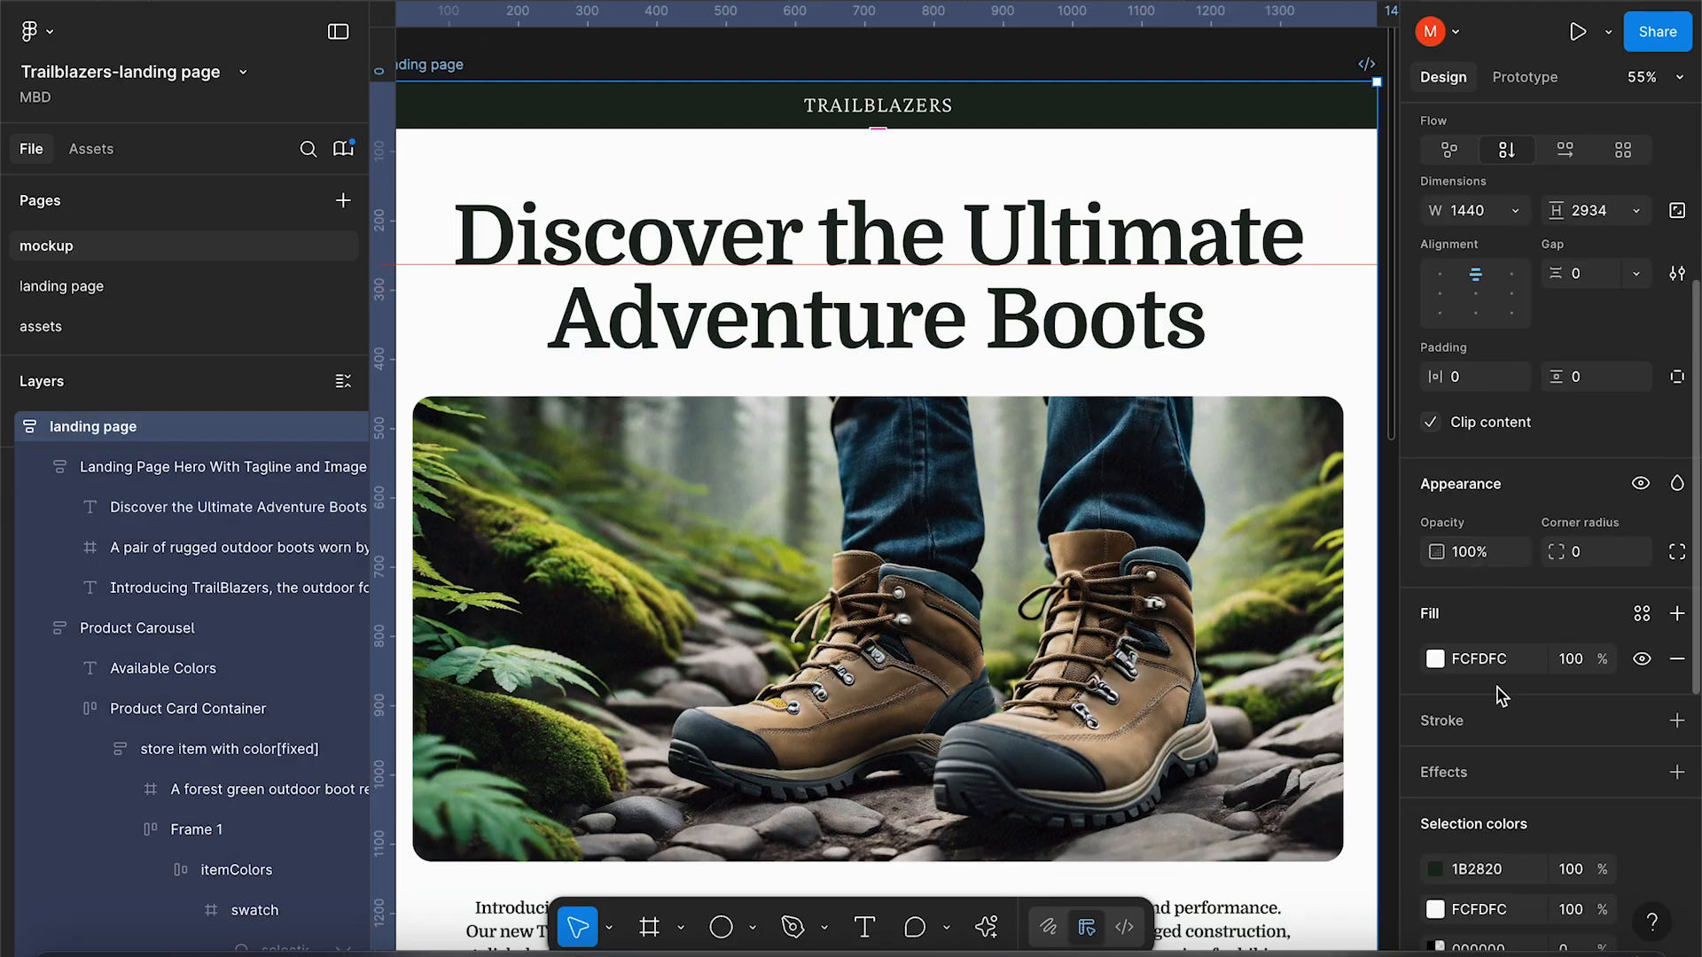
Add a Columns layout guide to the landing page frame and set its margin to 48.
{"action": "scroll", "coordinate": [1498, 694], "scroll_direction": "down", "scroll_amount": 5}
{"action": "scroll", "coordinate": [1498, 693], "scroll_direction": "down", "scroll_amount": 2}
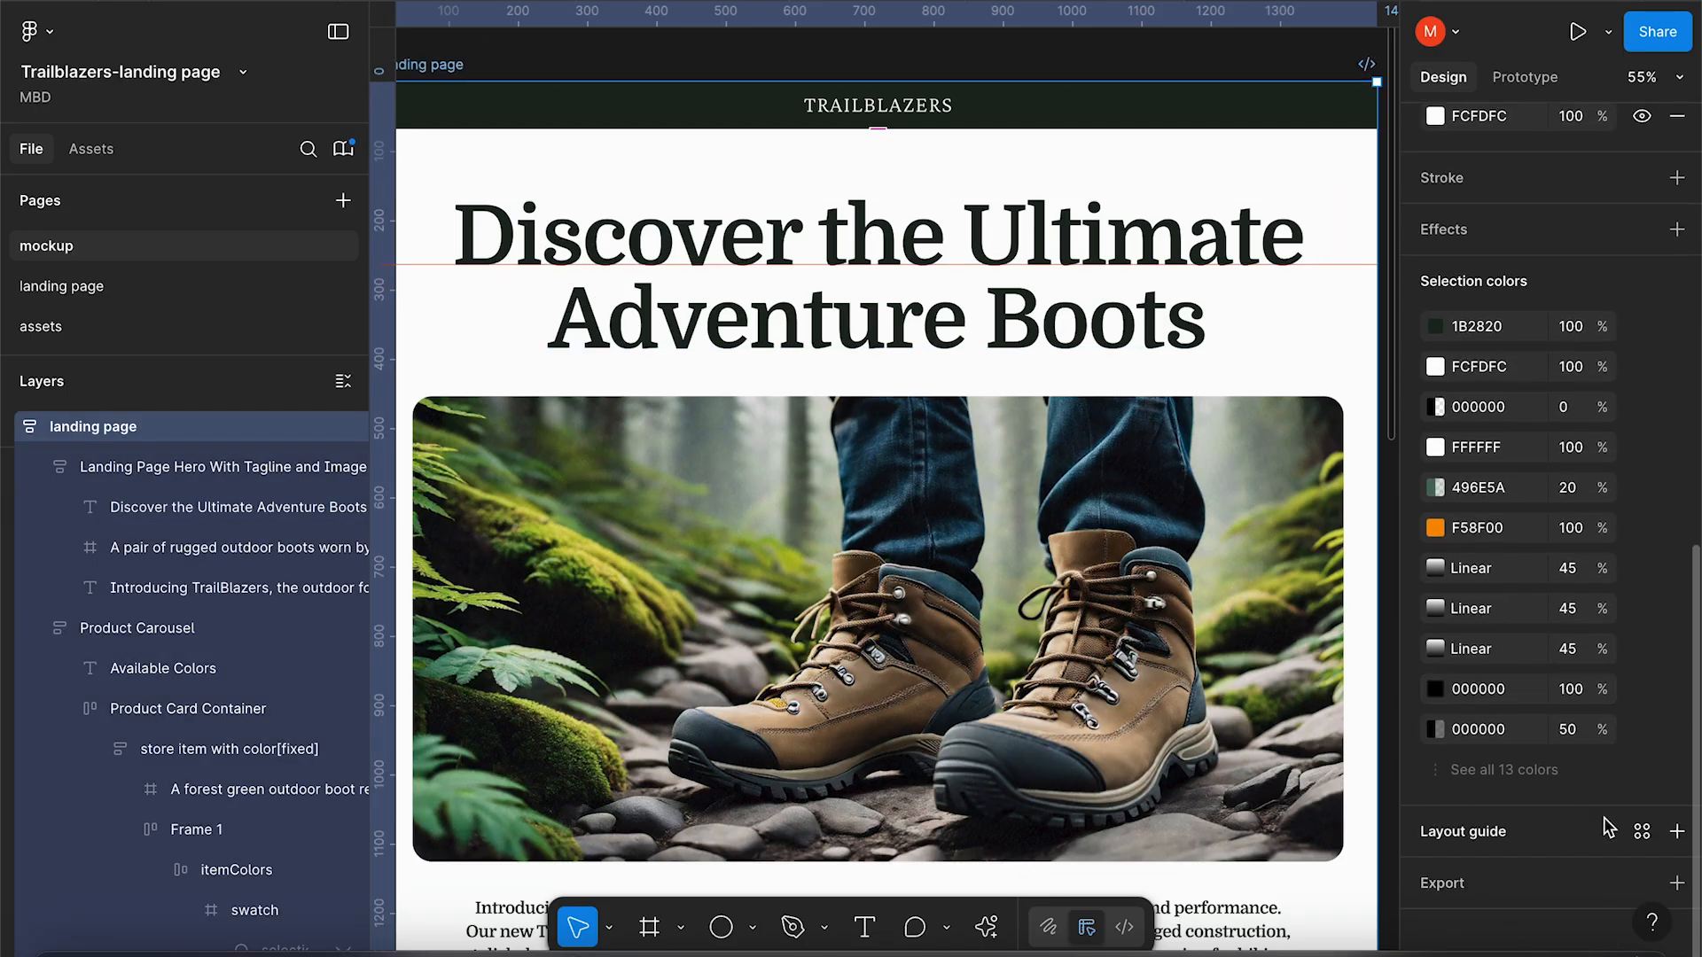
{"action": "left_click", "coordinate": [1677, 833]}
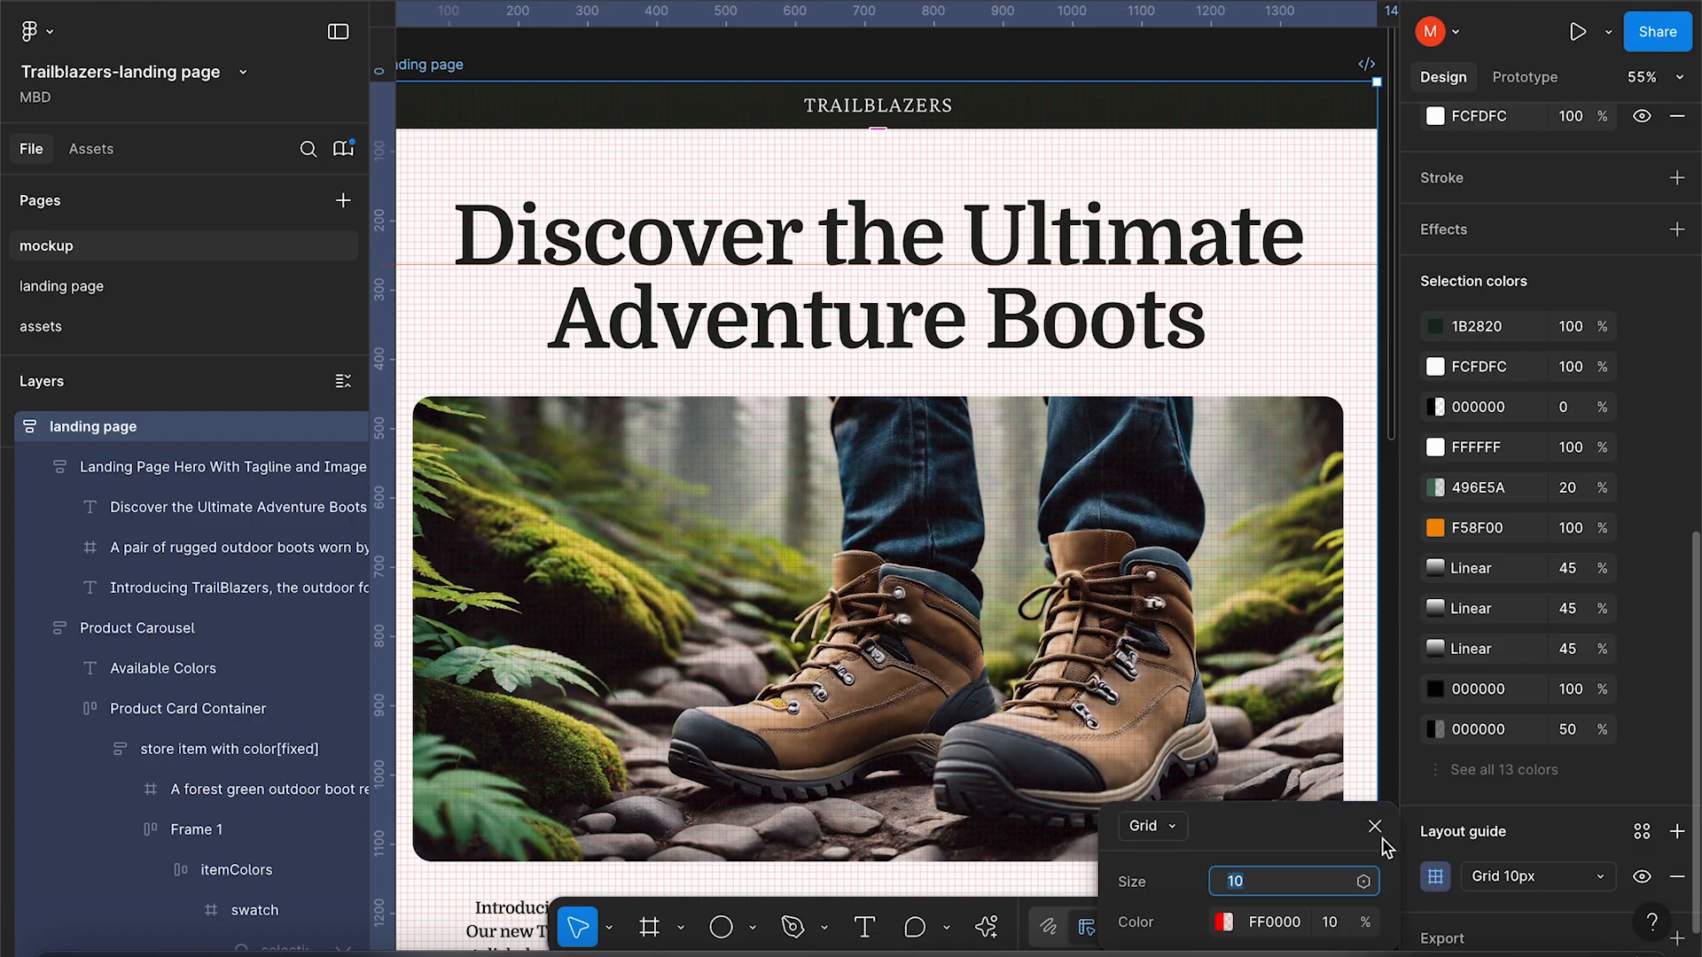
{"action": "left_click", "coordinate": [1167, 832]}
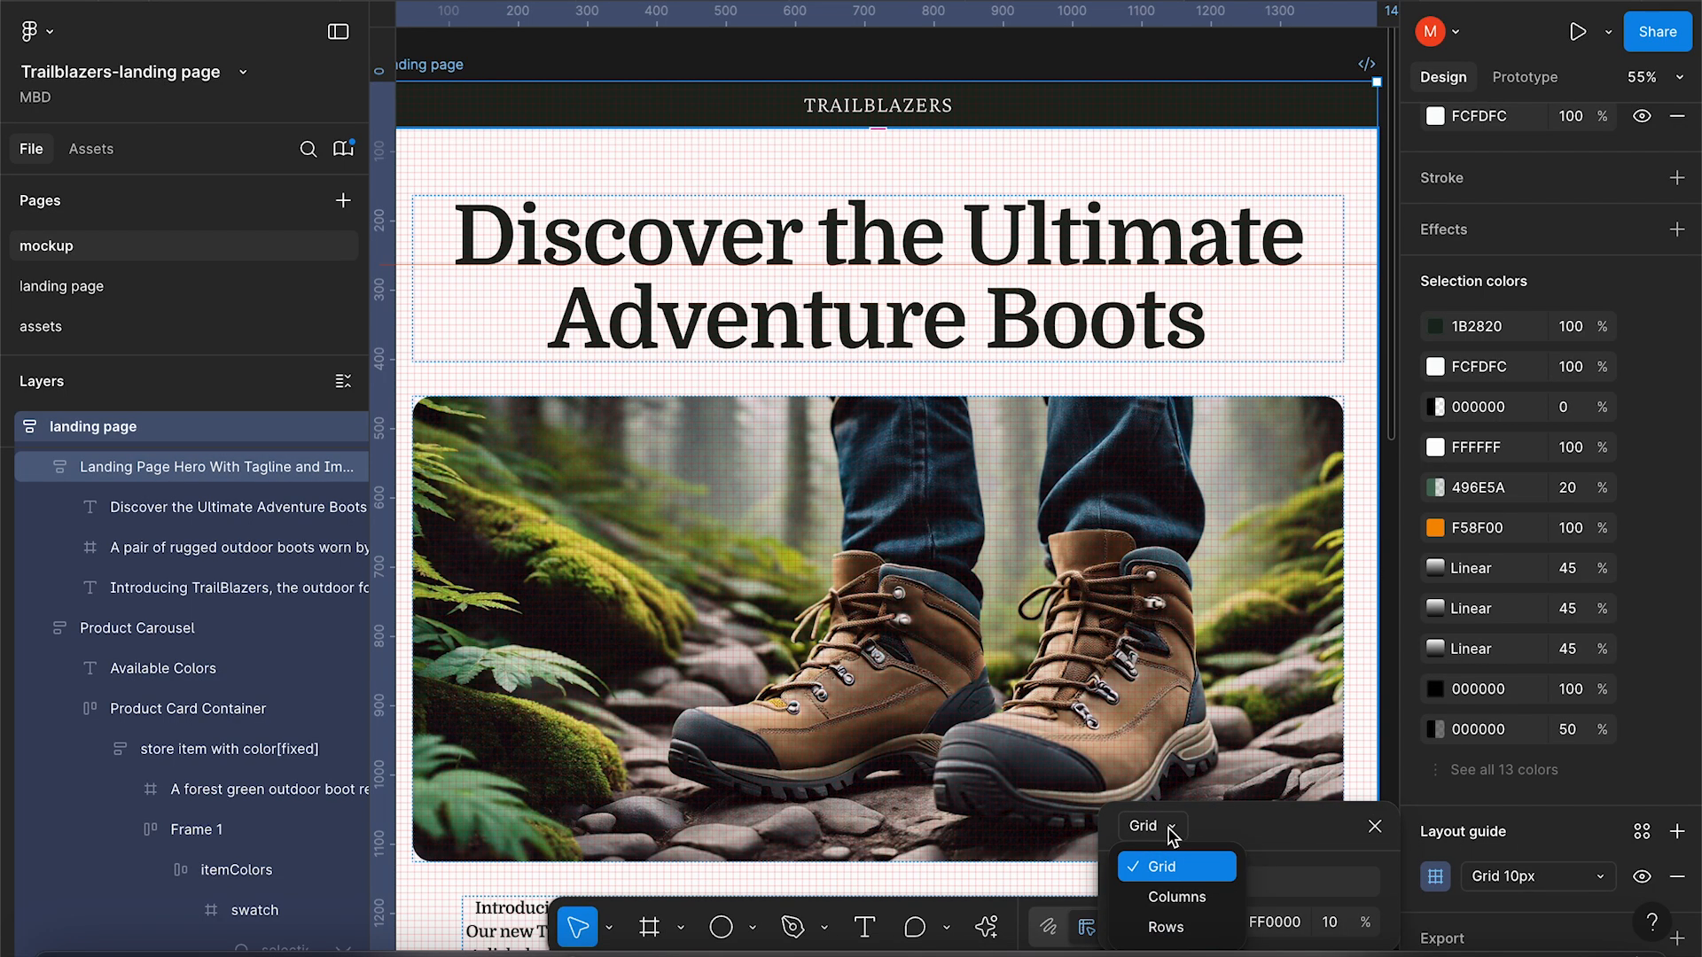
{"action": "left_click", "coordinate": [1179, 898]}
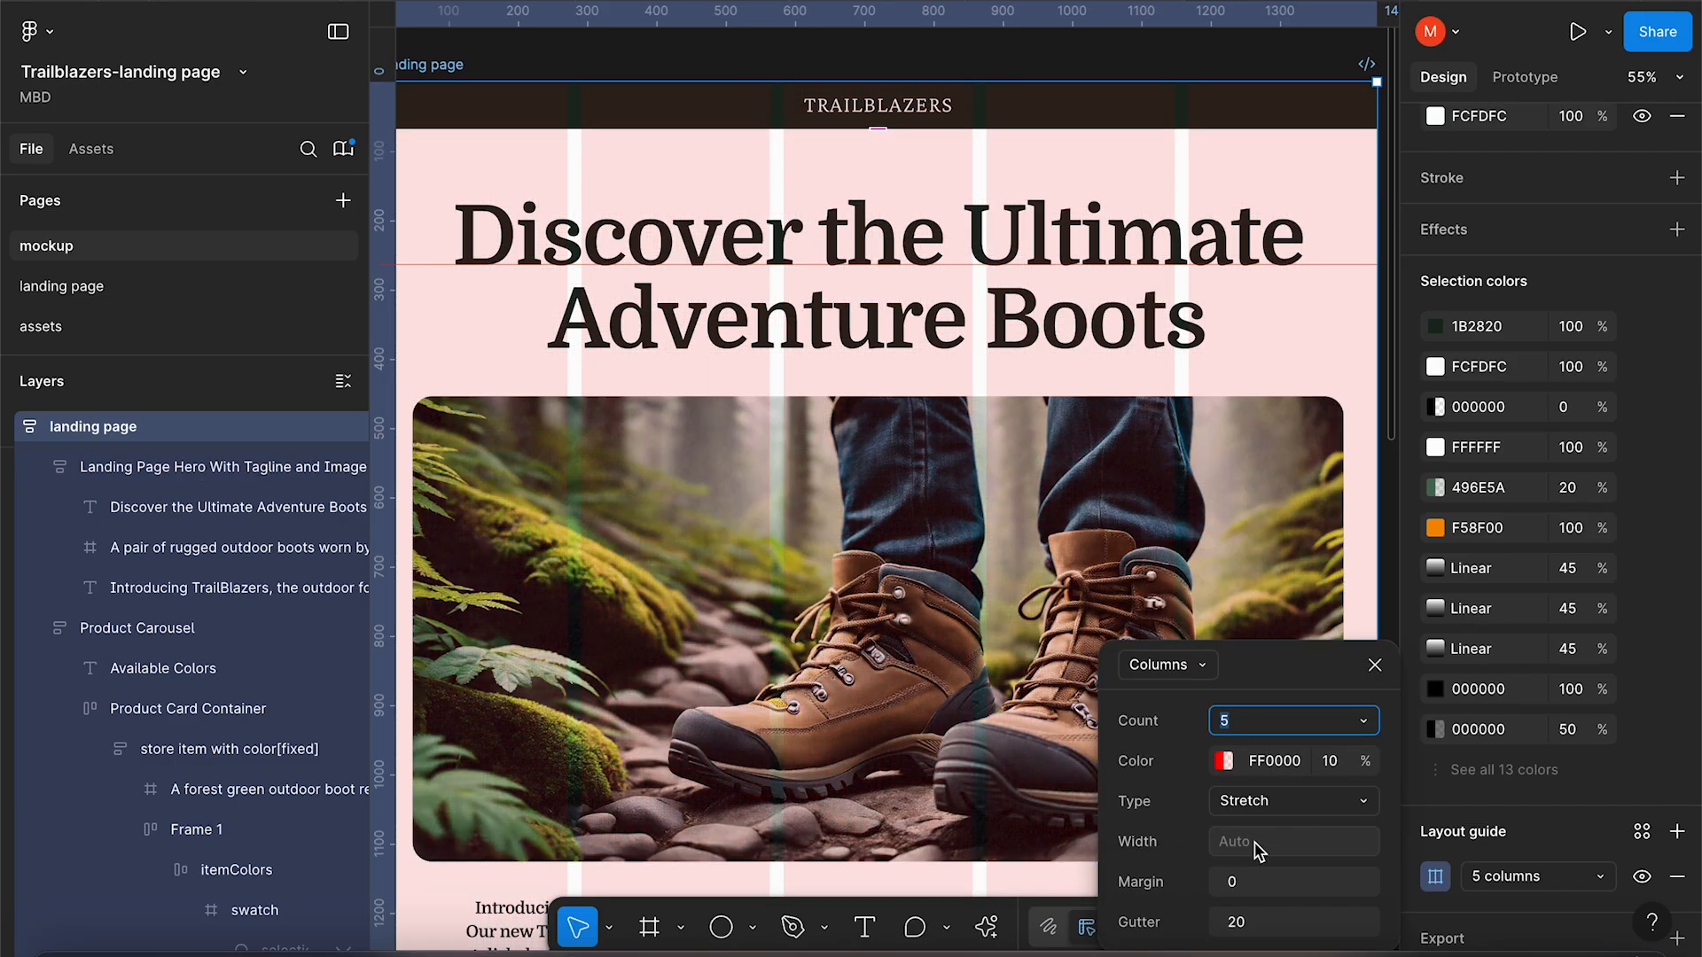
{"action": "left_click", "coordinate": [1228, 883]}
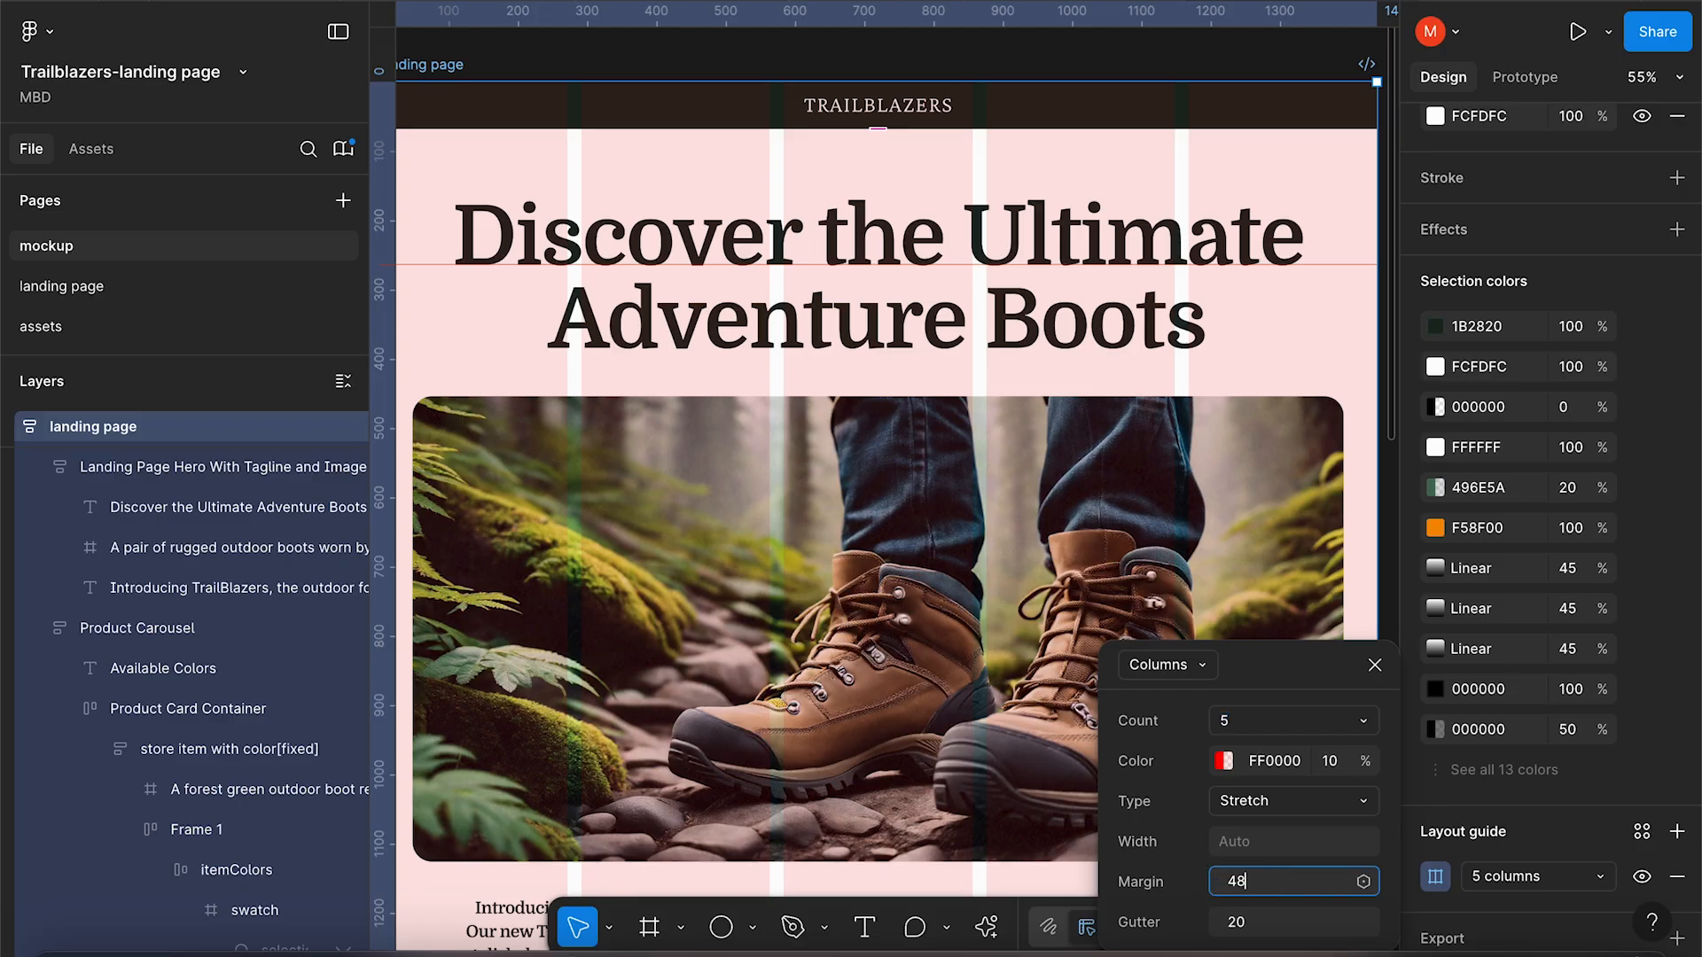
{"action": "key", "text": "Return"}
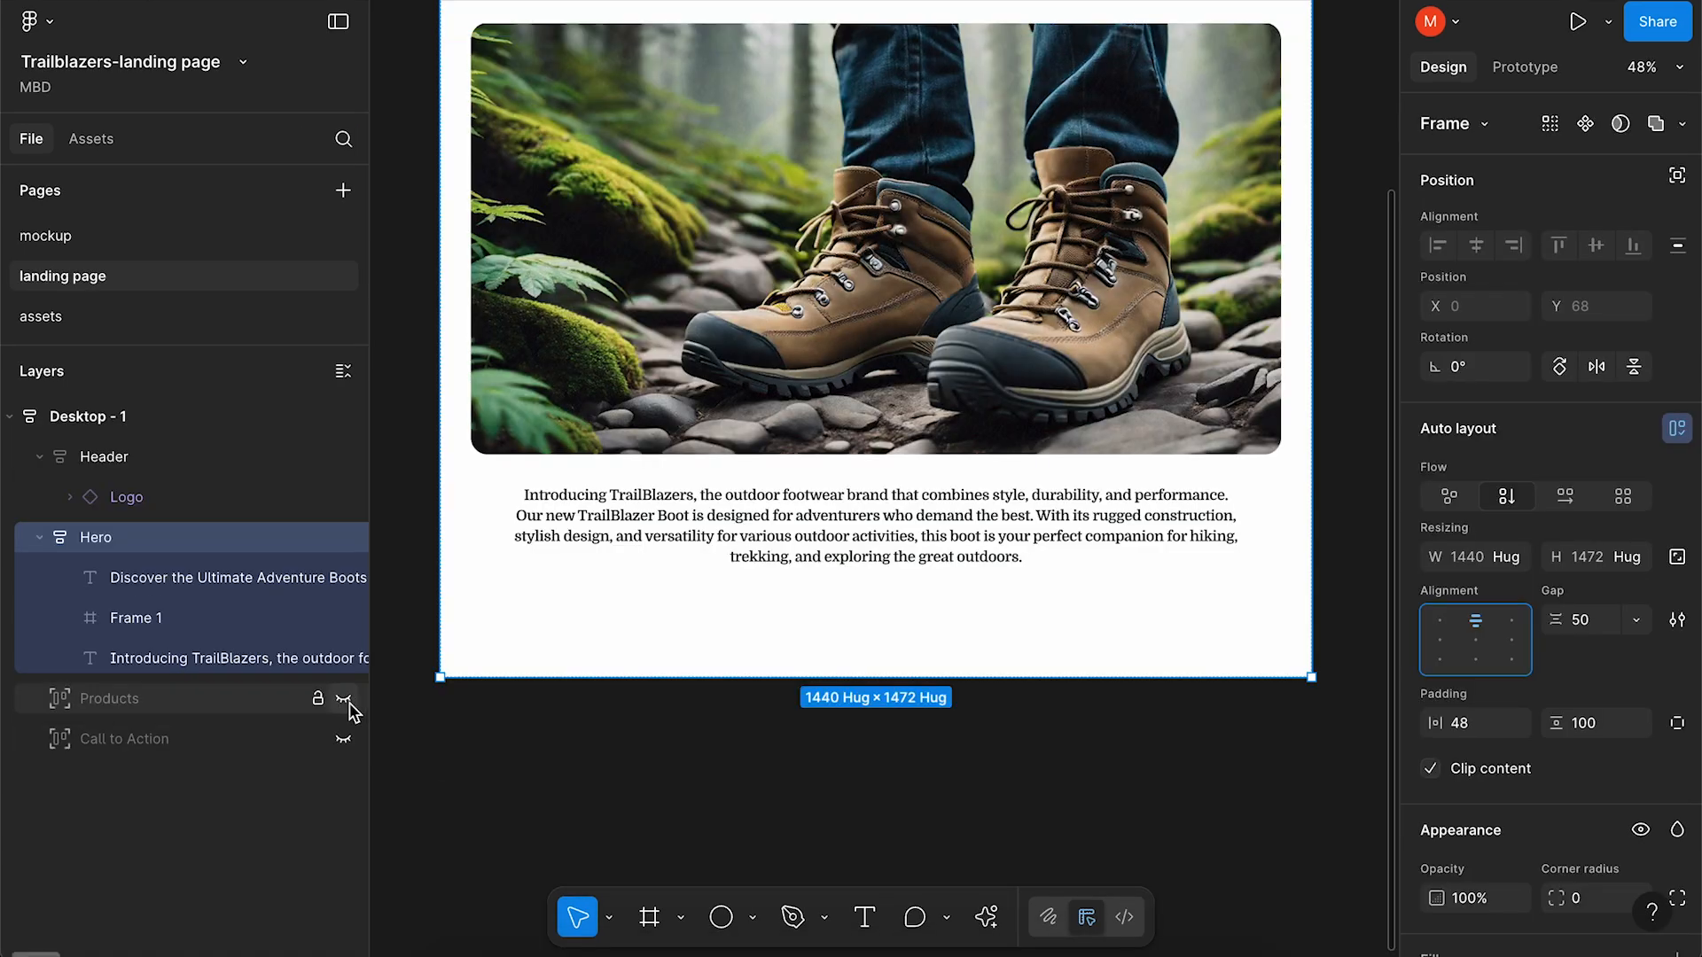
Unhide the Products section and insert a product card component from Assets.
{"action": "left_click", "coordinate": [343, 698]}
{"action": "left_click", "coordinate": [271, 708]}
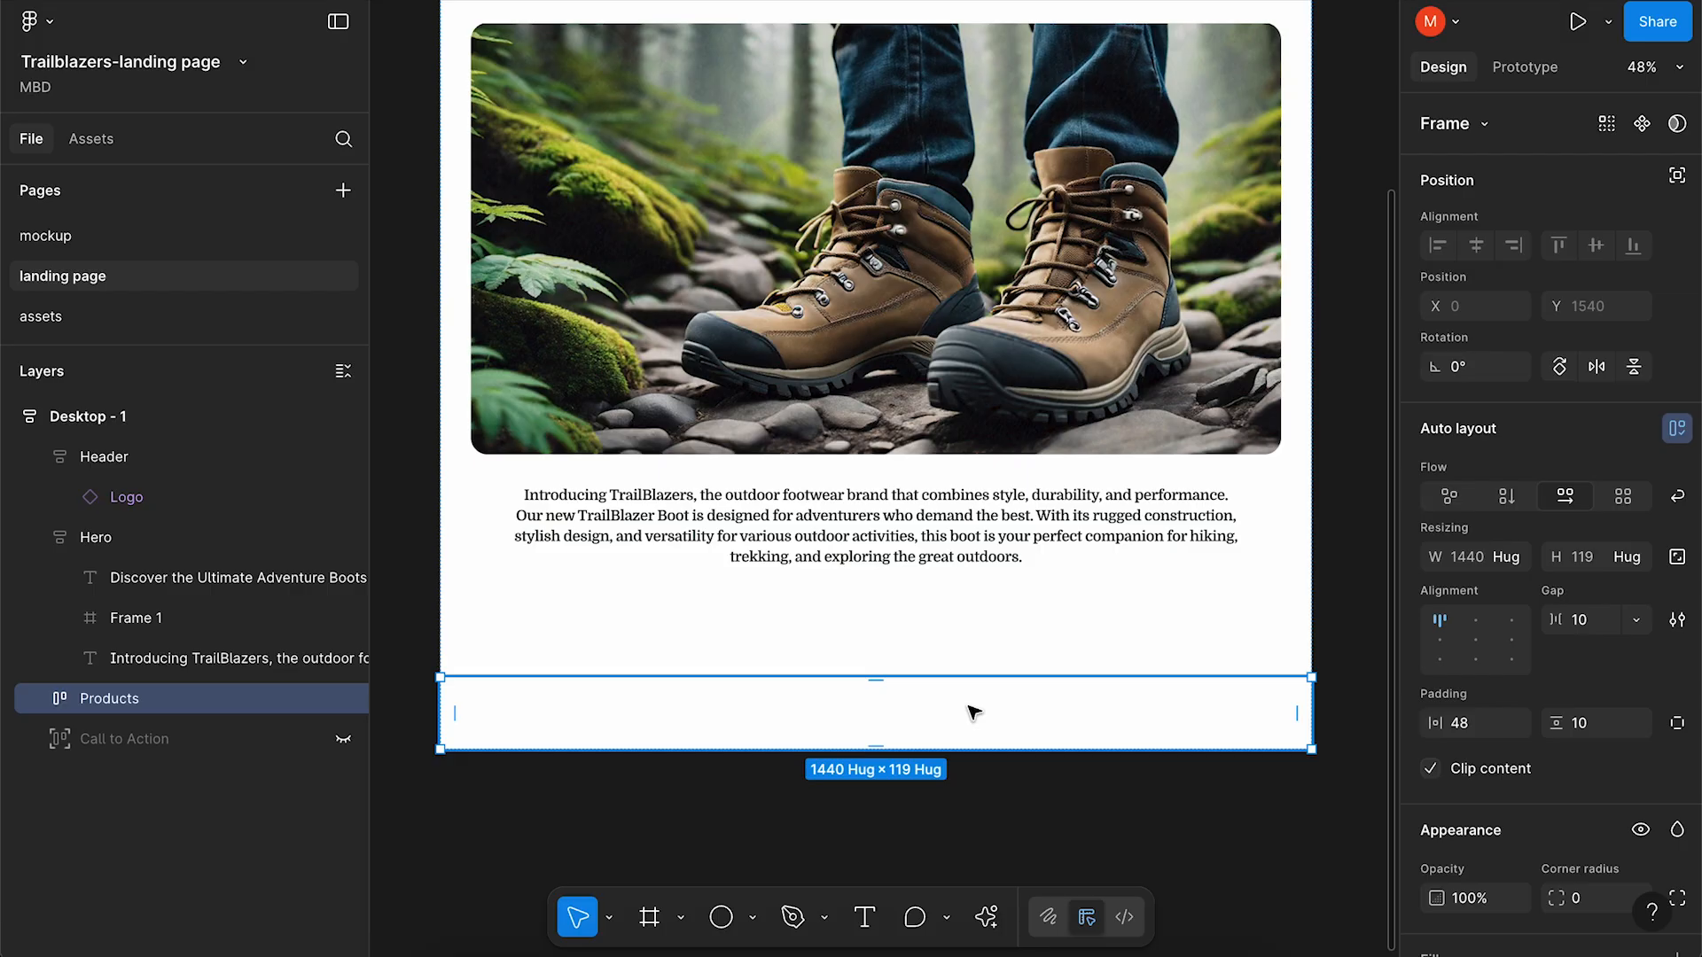
{"action": "left_click", "coordinate": [89, 137]}
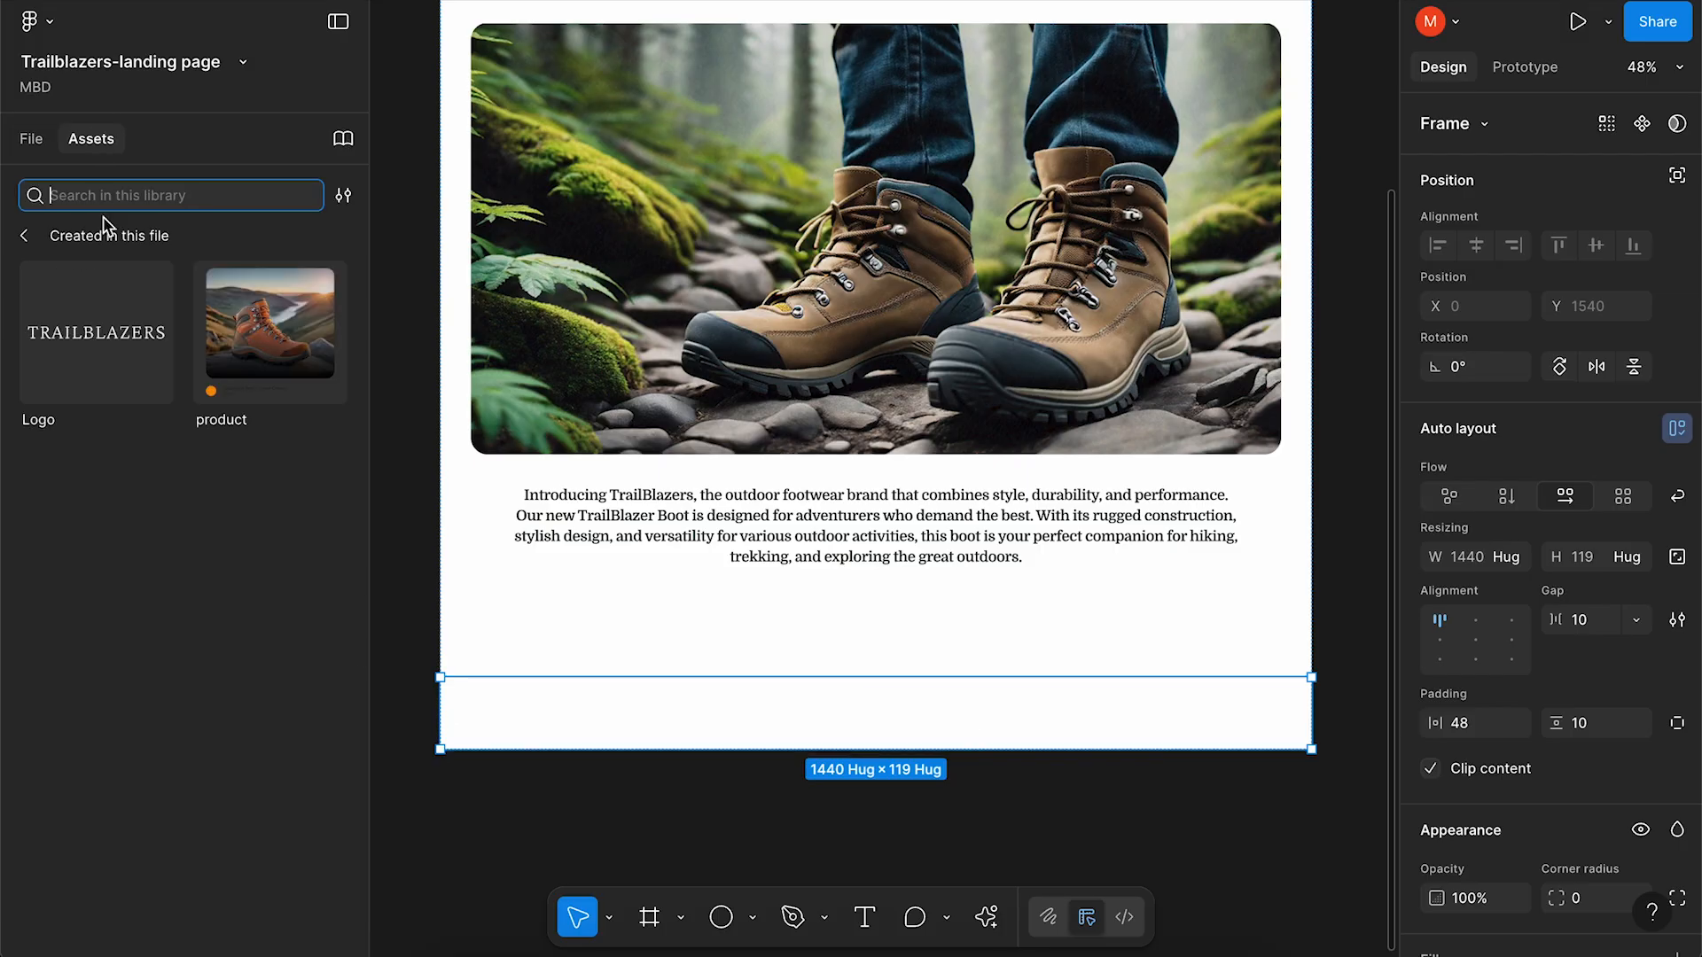
{"action": "left_click", "coordinate": [276, 343]}
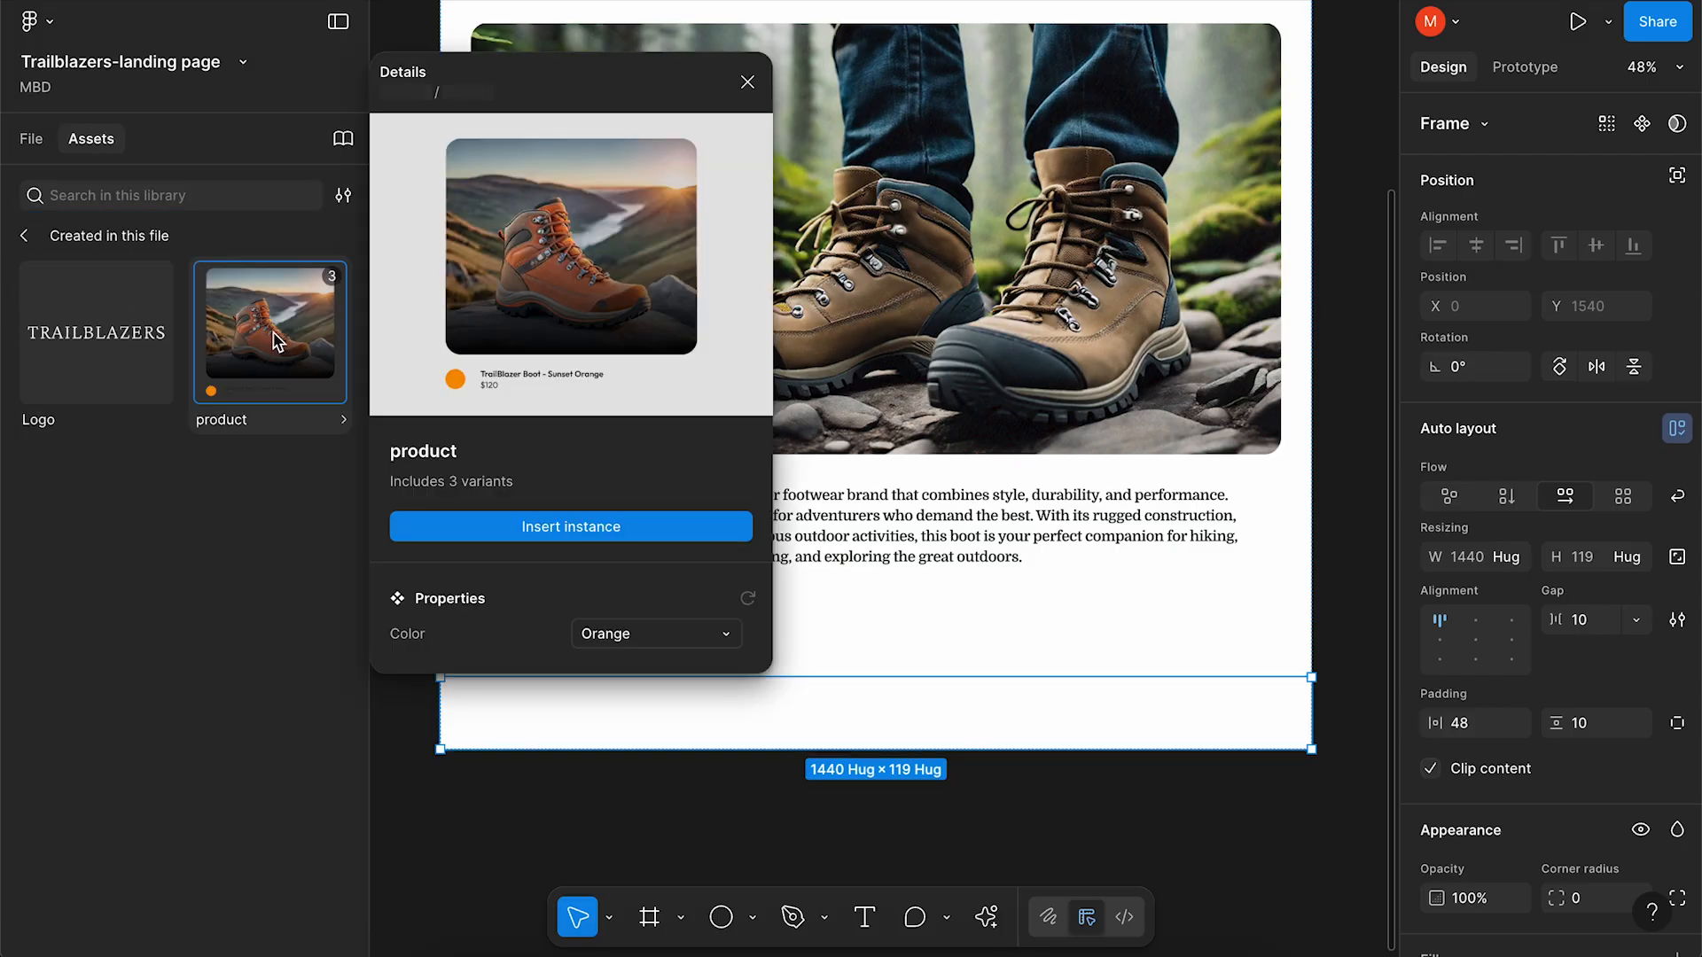
{"action": "left_click", "coordinate": [502, 529]}
Set the first product card's Color to Forest Green and the second to Midnight Black.
{"action": "left_click", "coordinate": [1601, 197]}
{"action": "left_click", "coordinate": [1578, 254]}
{"action": "key", "text": "Tab"}
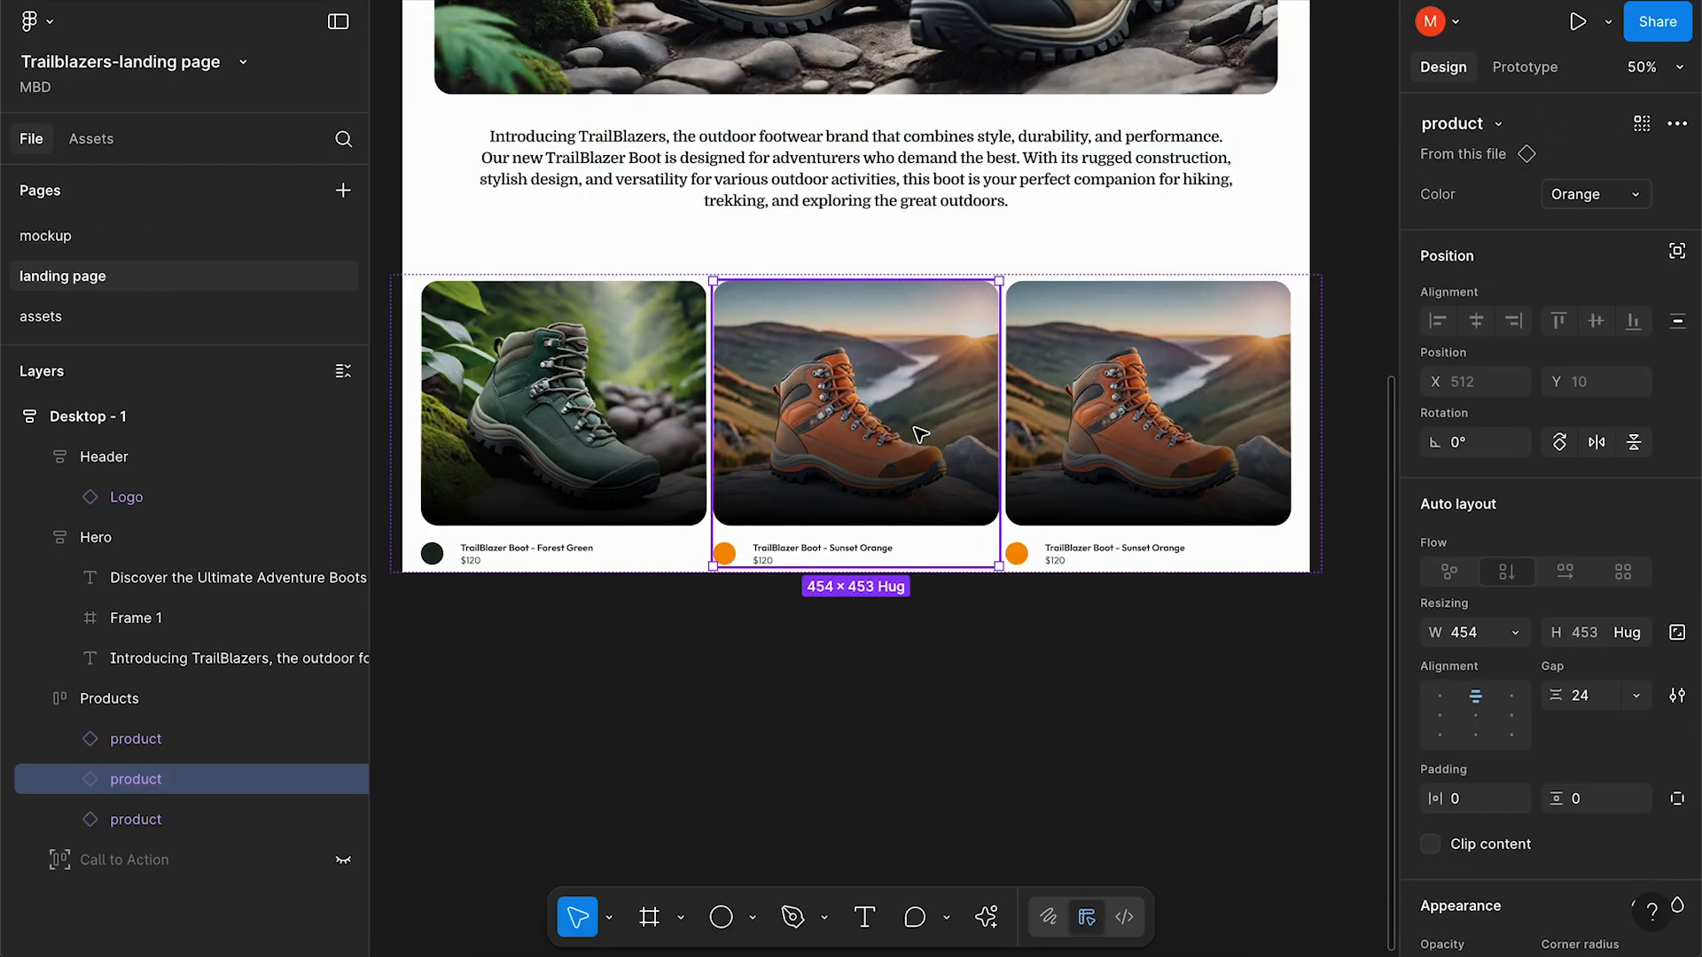
{"action": "left_click", "coordinate": [1619, 206]}
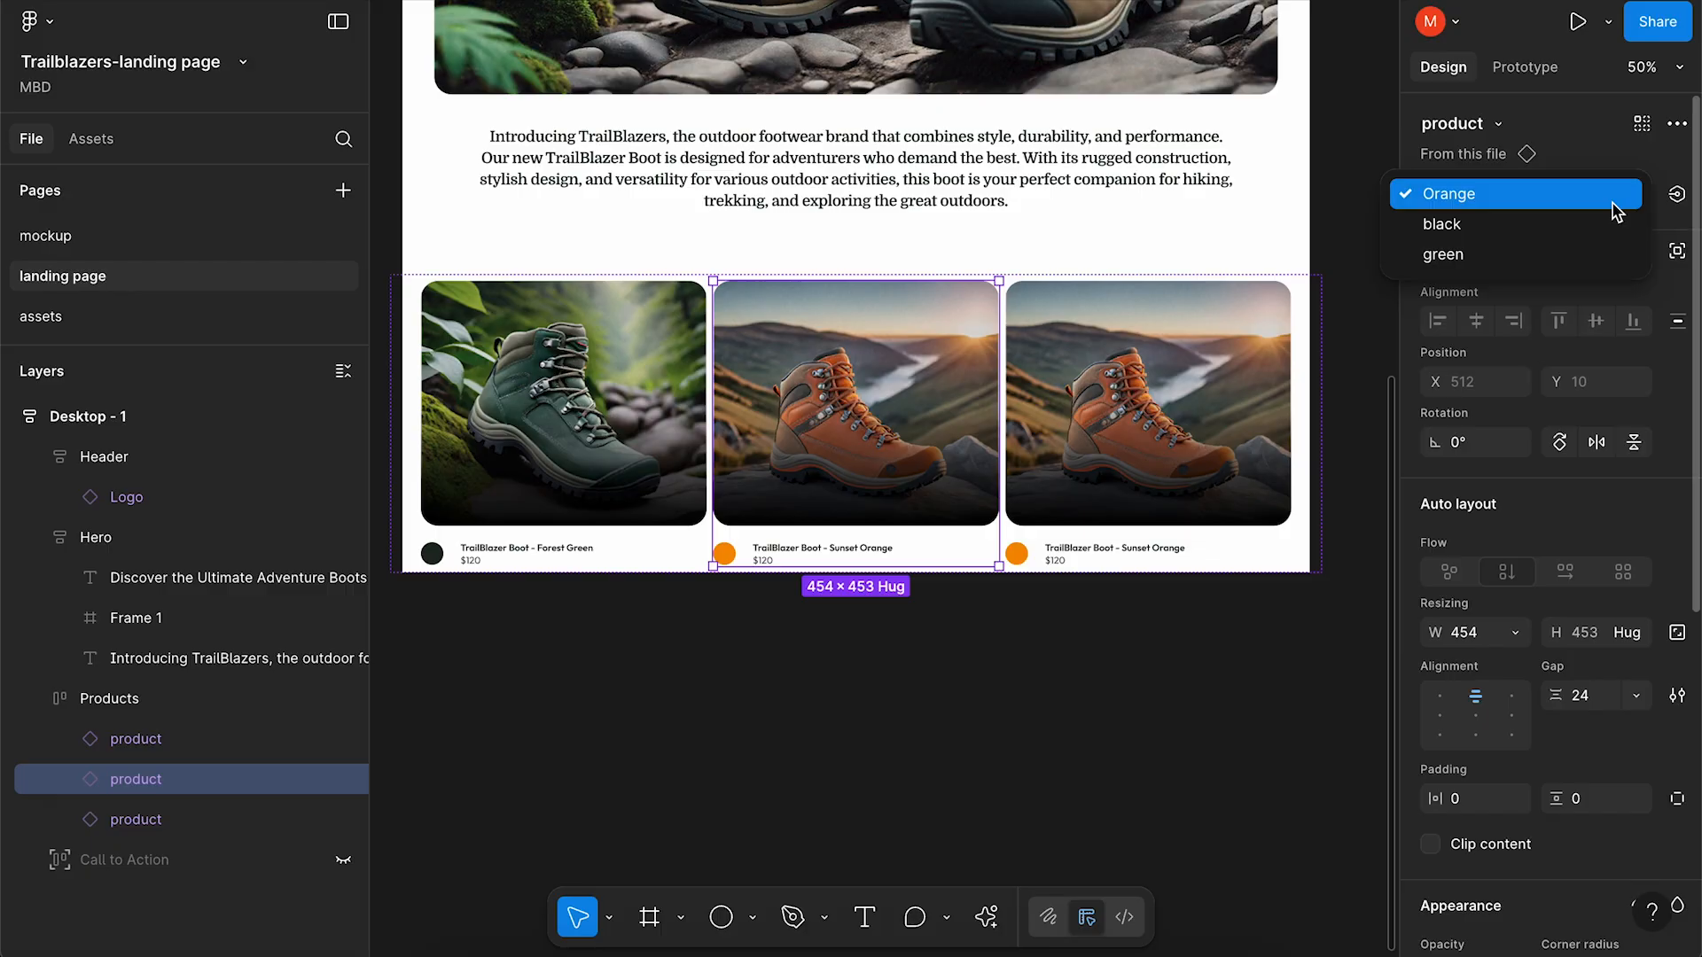
{"action": "left_click", "coordinate": [1558, 229]}
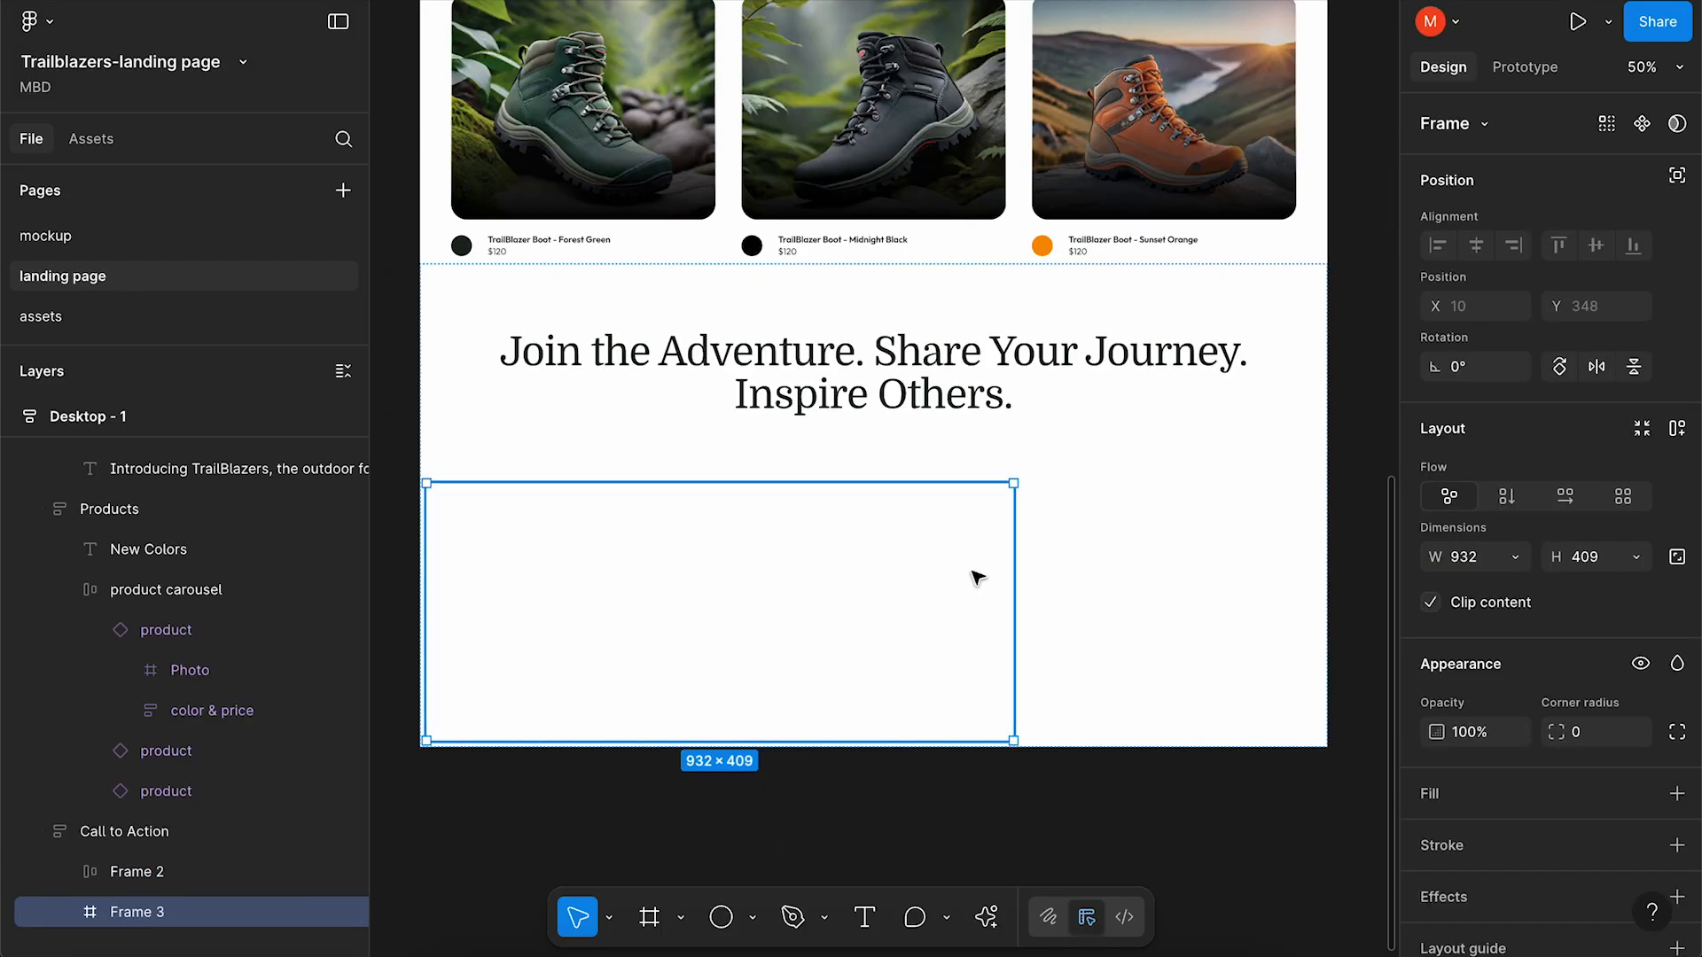
Stretch the banner frame to full width, fill it with the hikers photo, and make it taller.
{"action": "left_click_drag", "start_coordinate": [1014, 585], "coordinate": [1329, 589]}
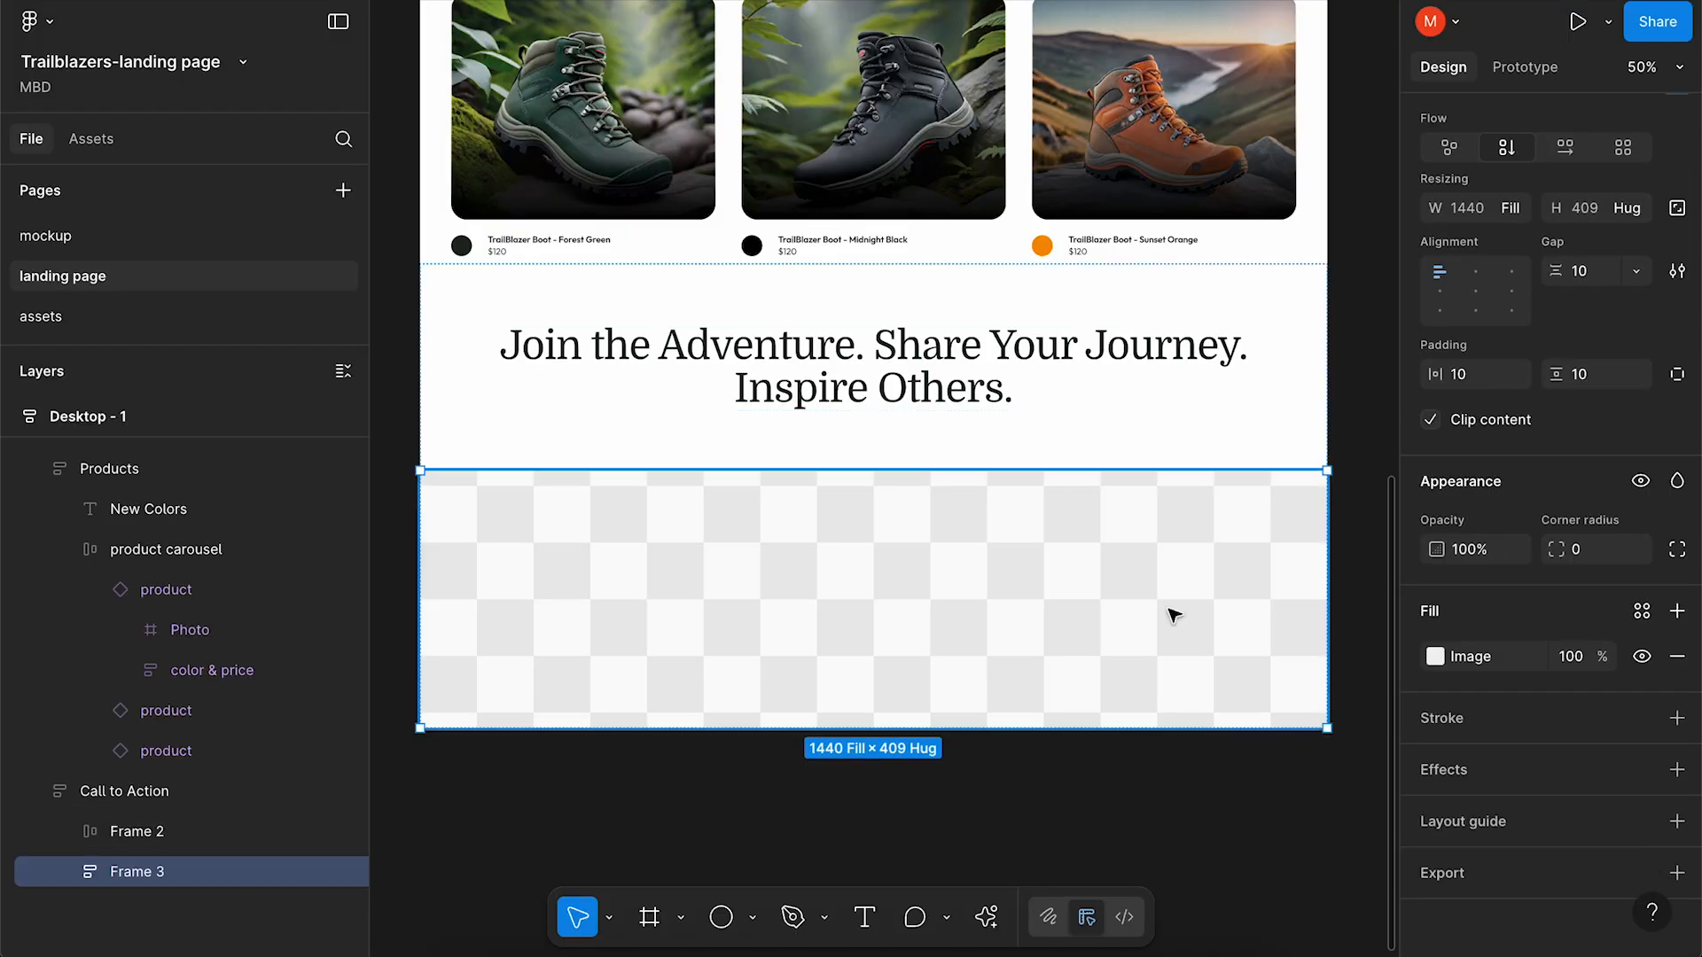
{"action": "left_click", "coordinate": [1435, 656]}
{"action": "left_click", "coordinate": [1242, 487]}
{"action": "double_click", "coordinate": [1356, 225]}
{"action": "left_click_drag", "start_coordinate": [817, 729], "coordinate": [818, 882]}
Add a 35% black overlay fill, centre the promo content, and set height to Fill container.
{"action": "left_click", "coordinate": [1677, 612]}
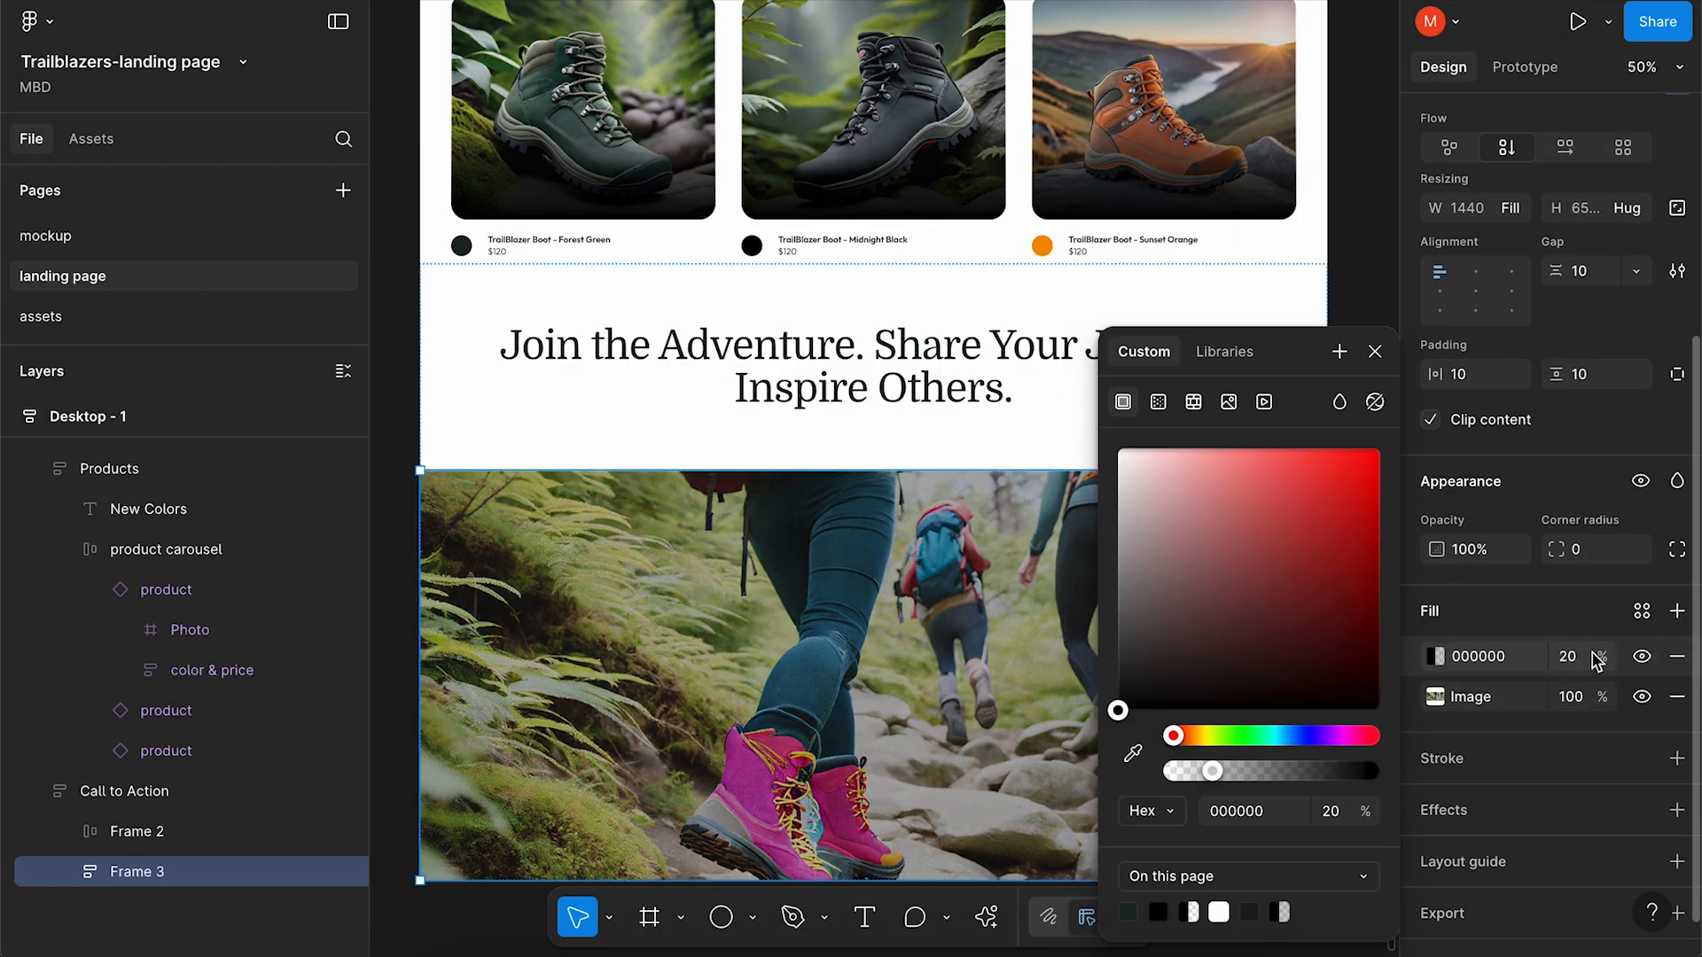
{"action": "left_click_drag", "start_coordinate": [1598, 657], "coordinate": [1650, 652]}
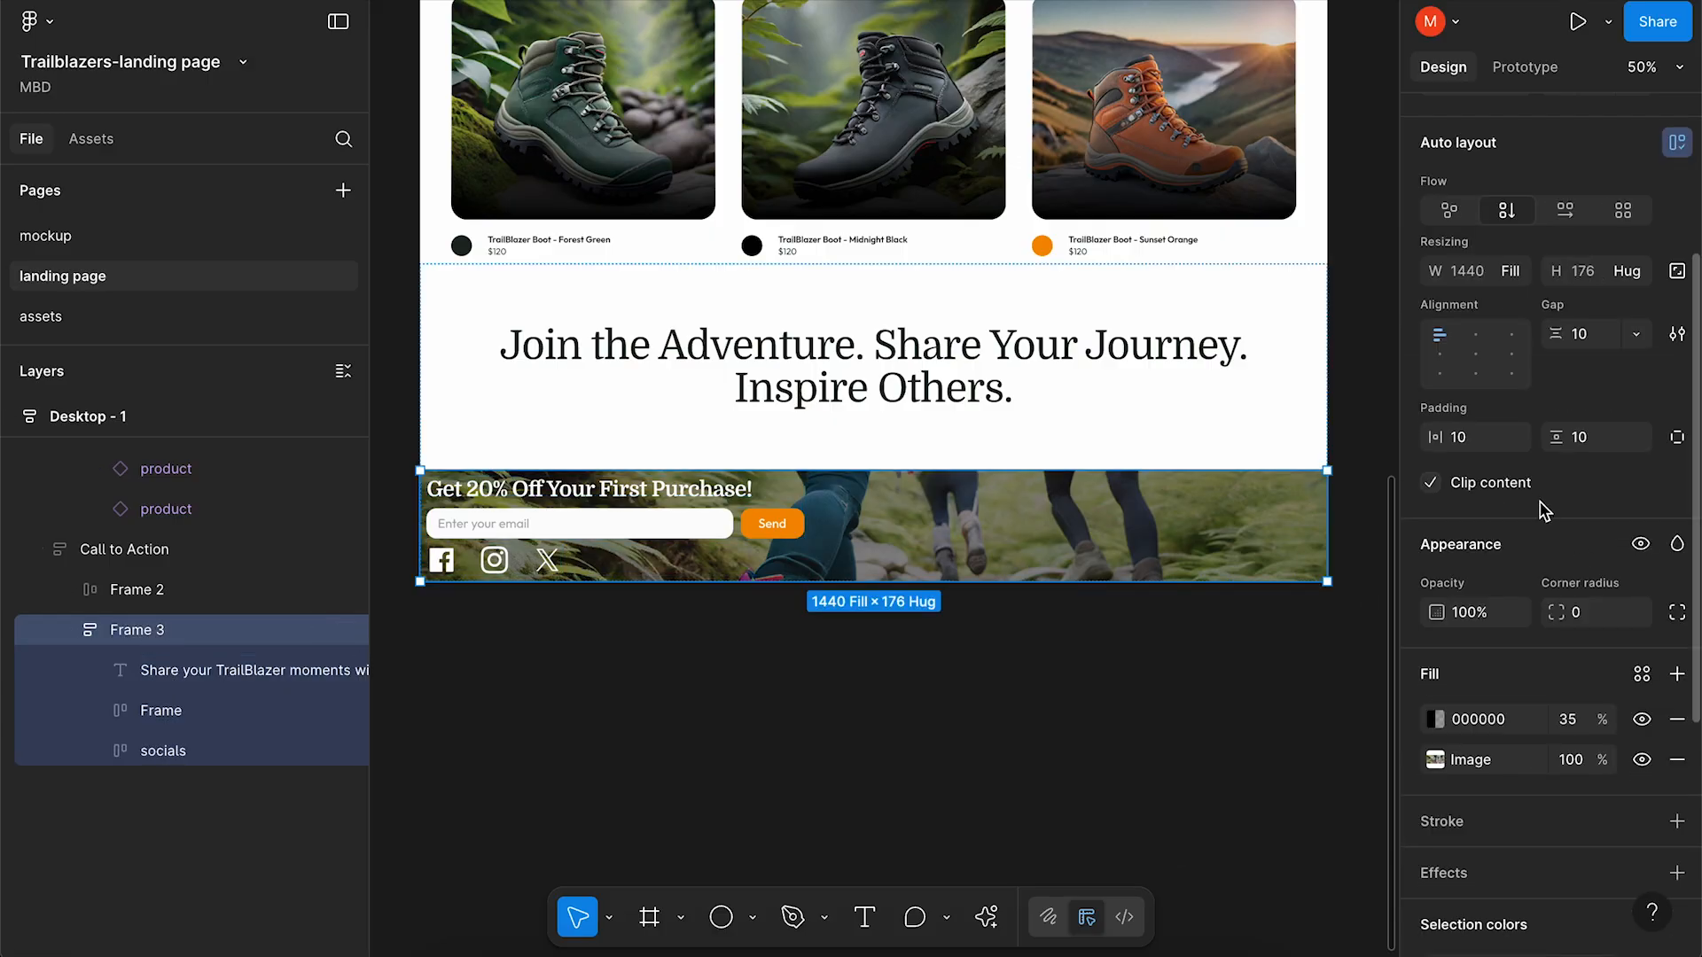
{"action": "left_click", "coordinate": [1475, 353]}
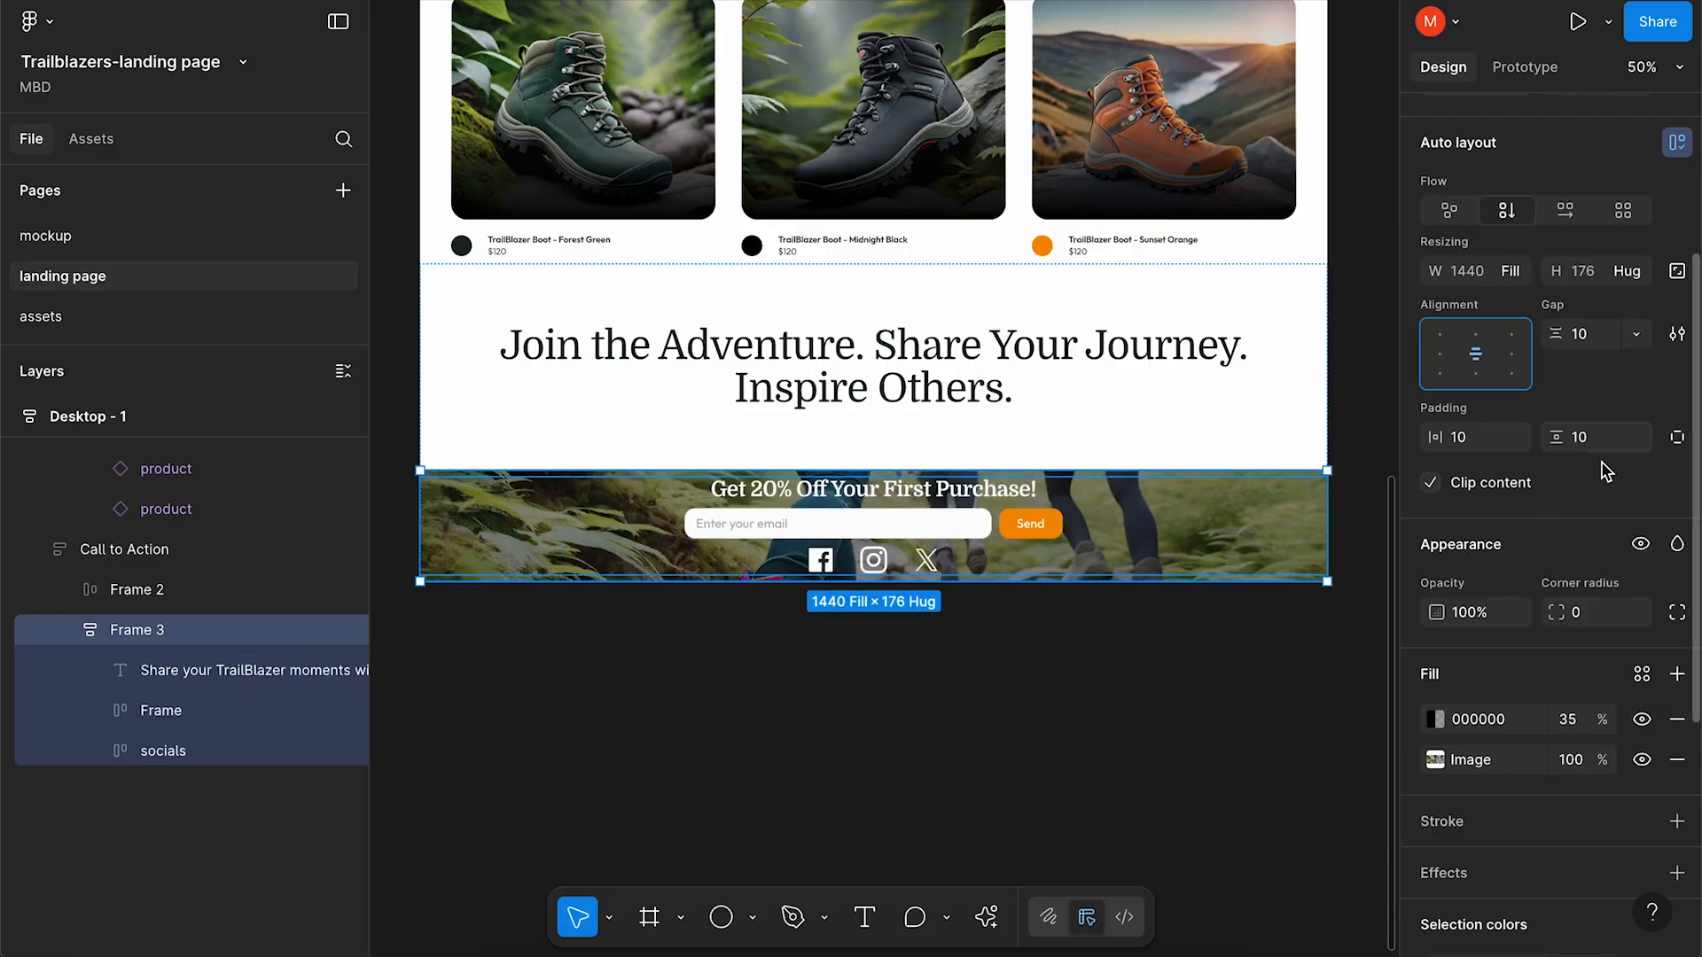
{"action": "left_click", "coordinate": [1626, 271]}
{"action": "left_click", "coordinate": [1544, 297]}
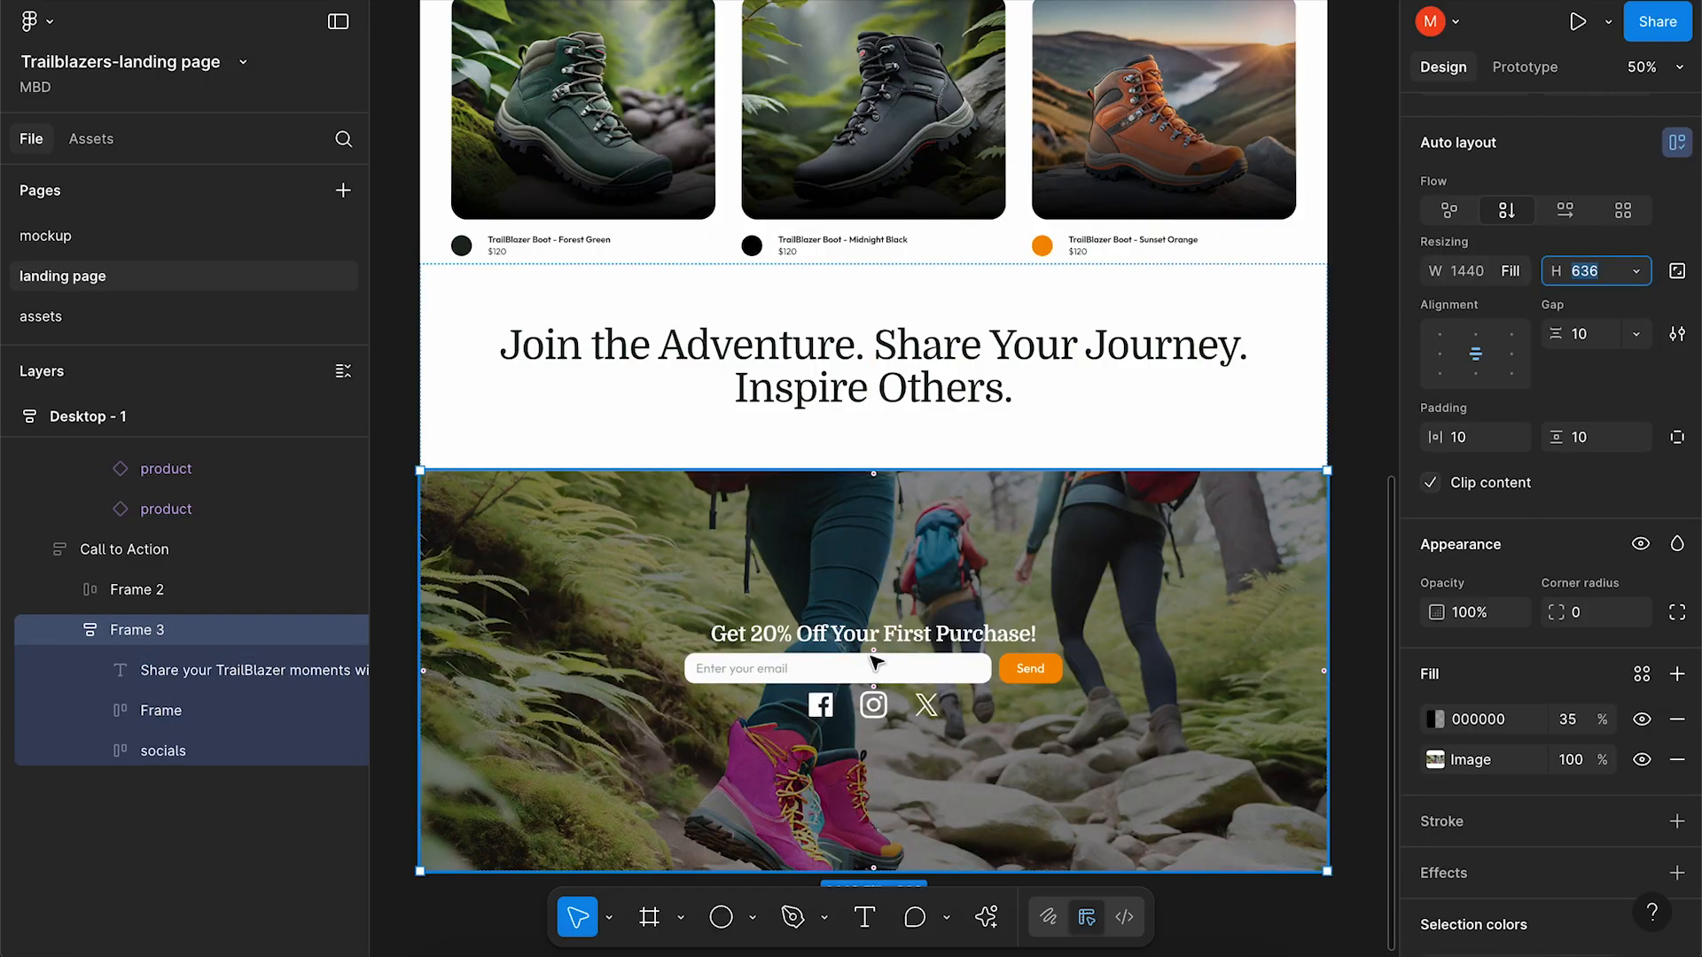
{"action": "scroll", "coordinate": [563, 328], "scroll_direction": "down", "scroll_amount": 2}
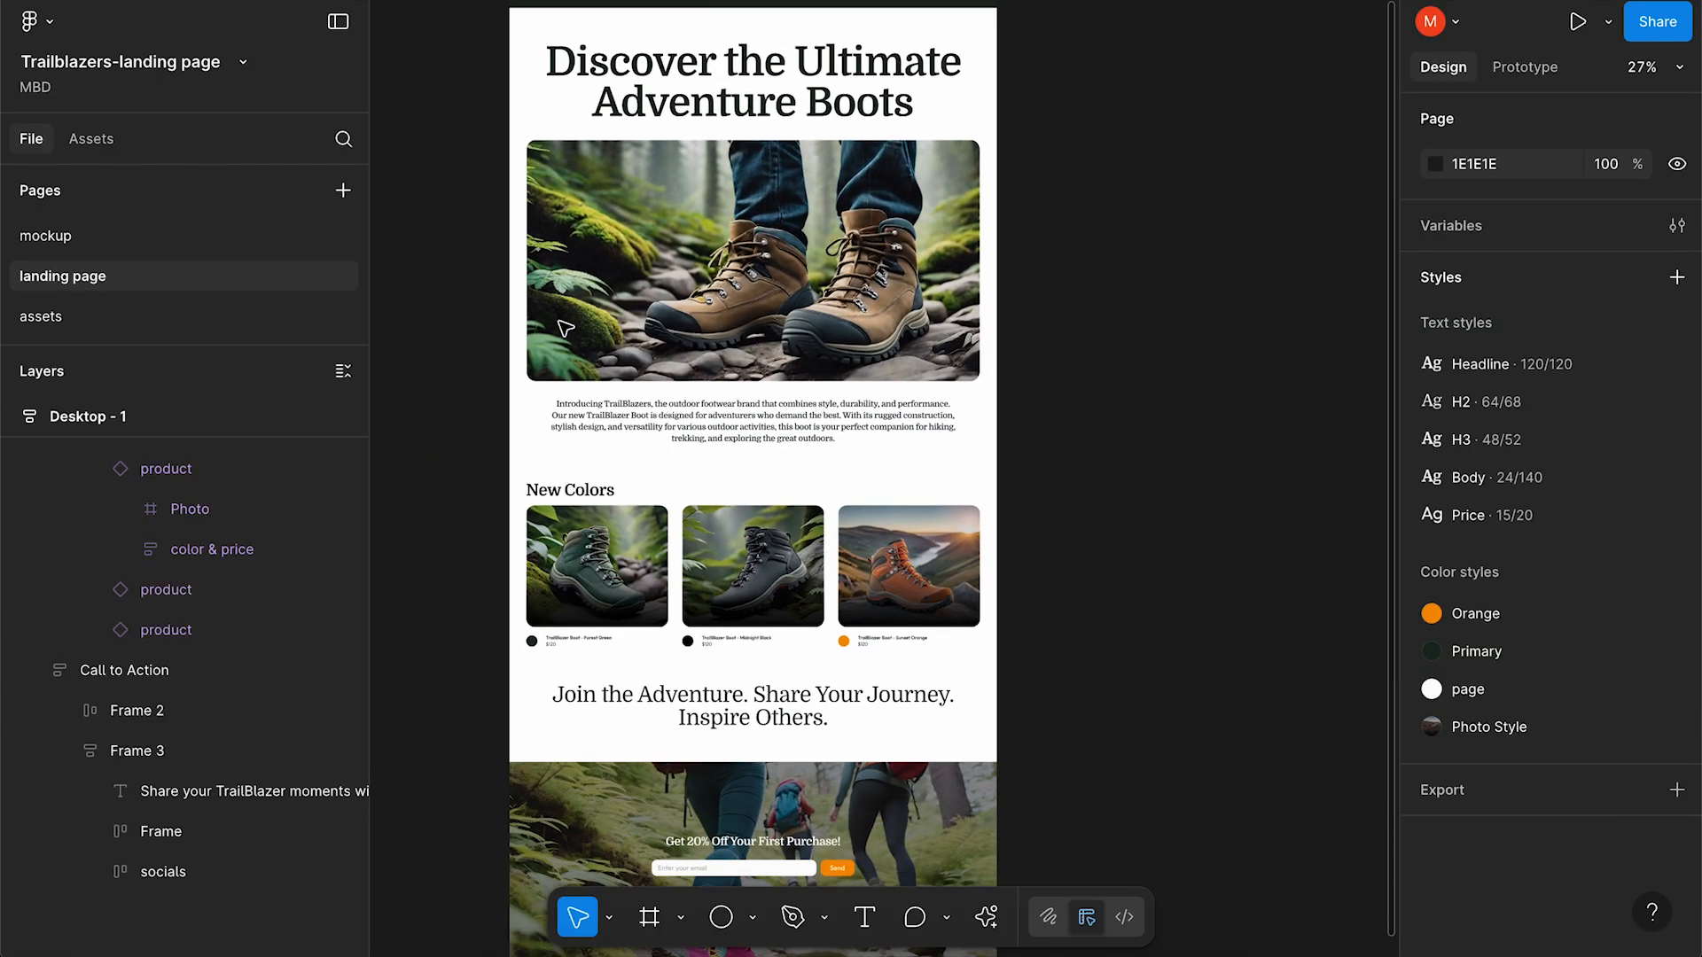
{"action": "scroll", "coordinate": [565, 329], "scroll_direction": "up", "scroll_amount": 1}
{"action": "scroll", "coordinate": [566, 329], "scroll_direction": "down", "scroll_amount": 3}
{"action": "scroll", "coordinate": [565, 329], "scroll_direction": "up", "scroll_amount": 3}
{"action": "scroll", "coordinate": [565, 327], "scroll_direction": "up", "scroll_amount": 2}
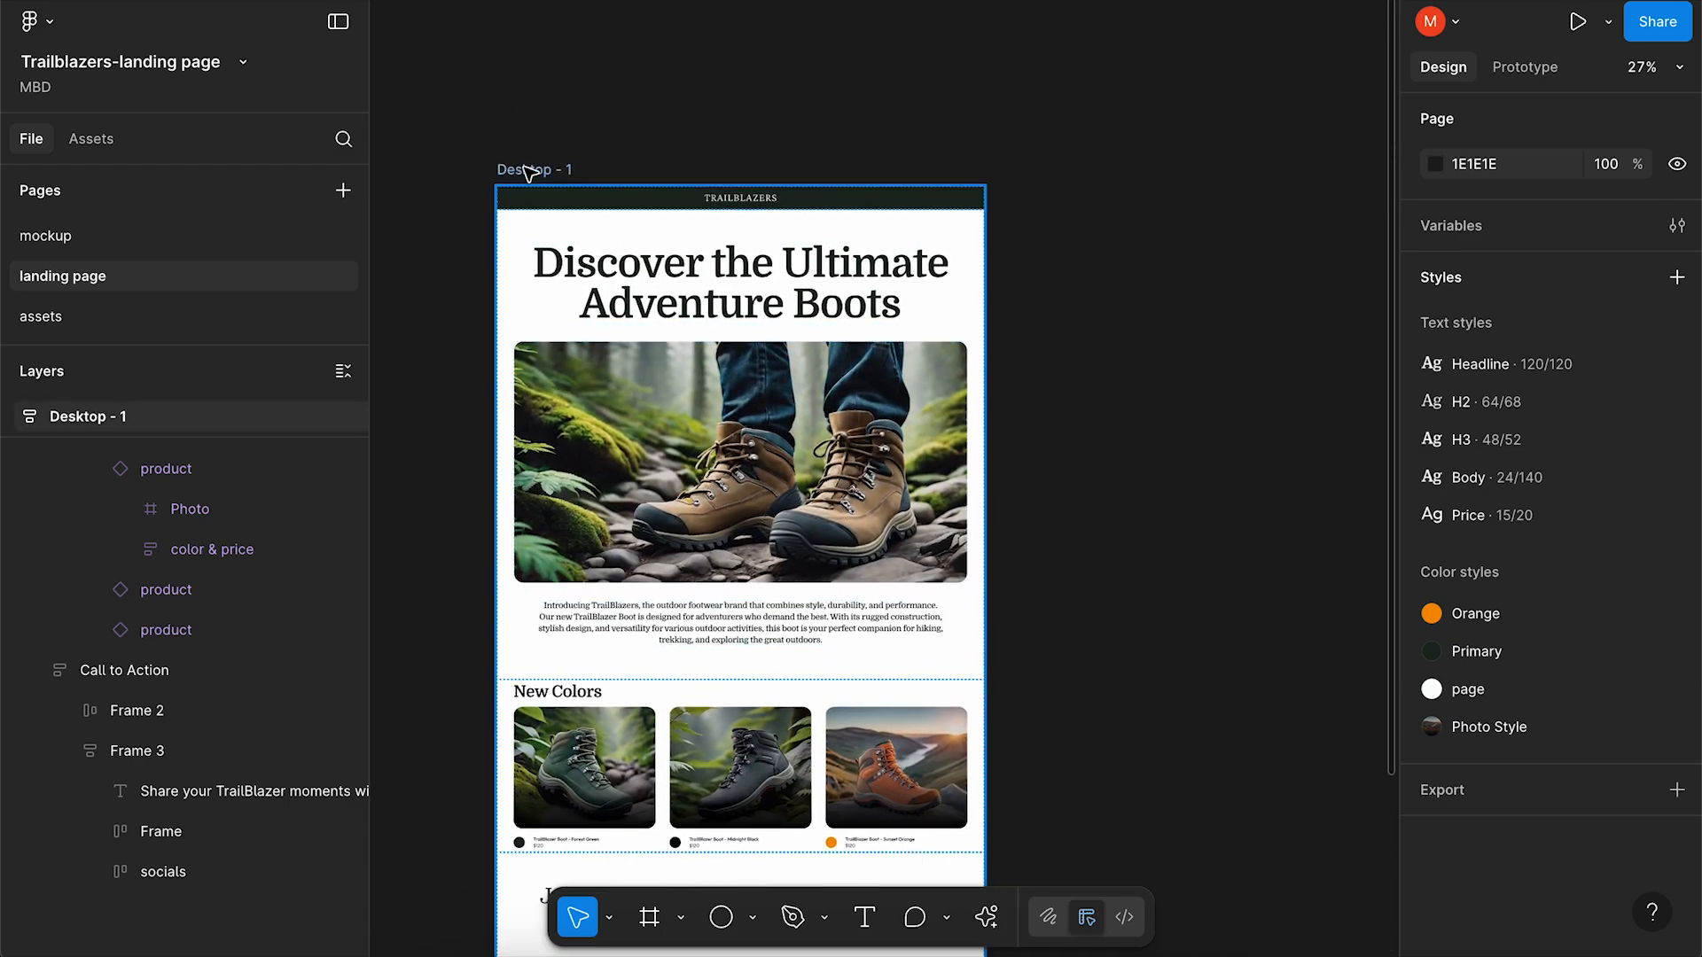
{"action": "scroll", "coordinate": [605, 366], "scroll_direction": "up", "scroll_amount": 3}
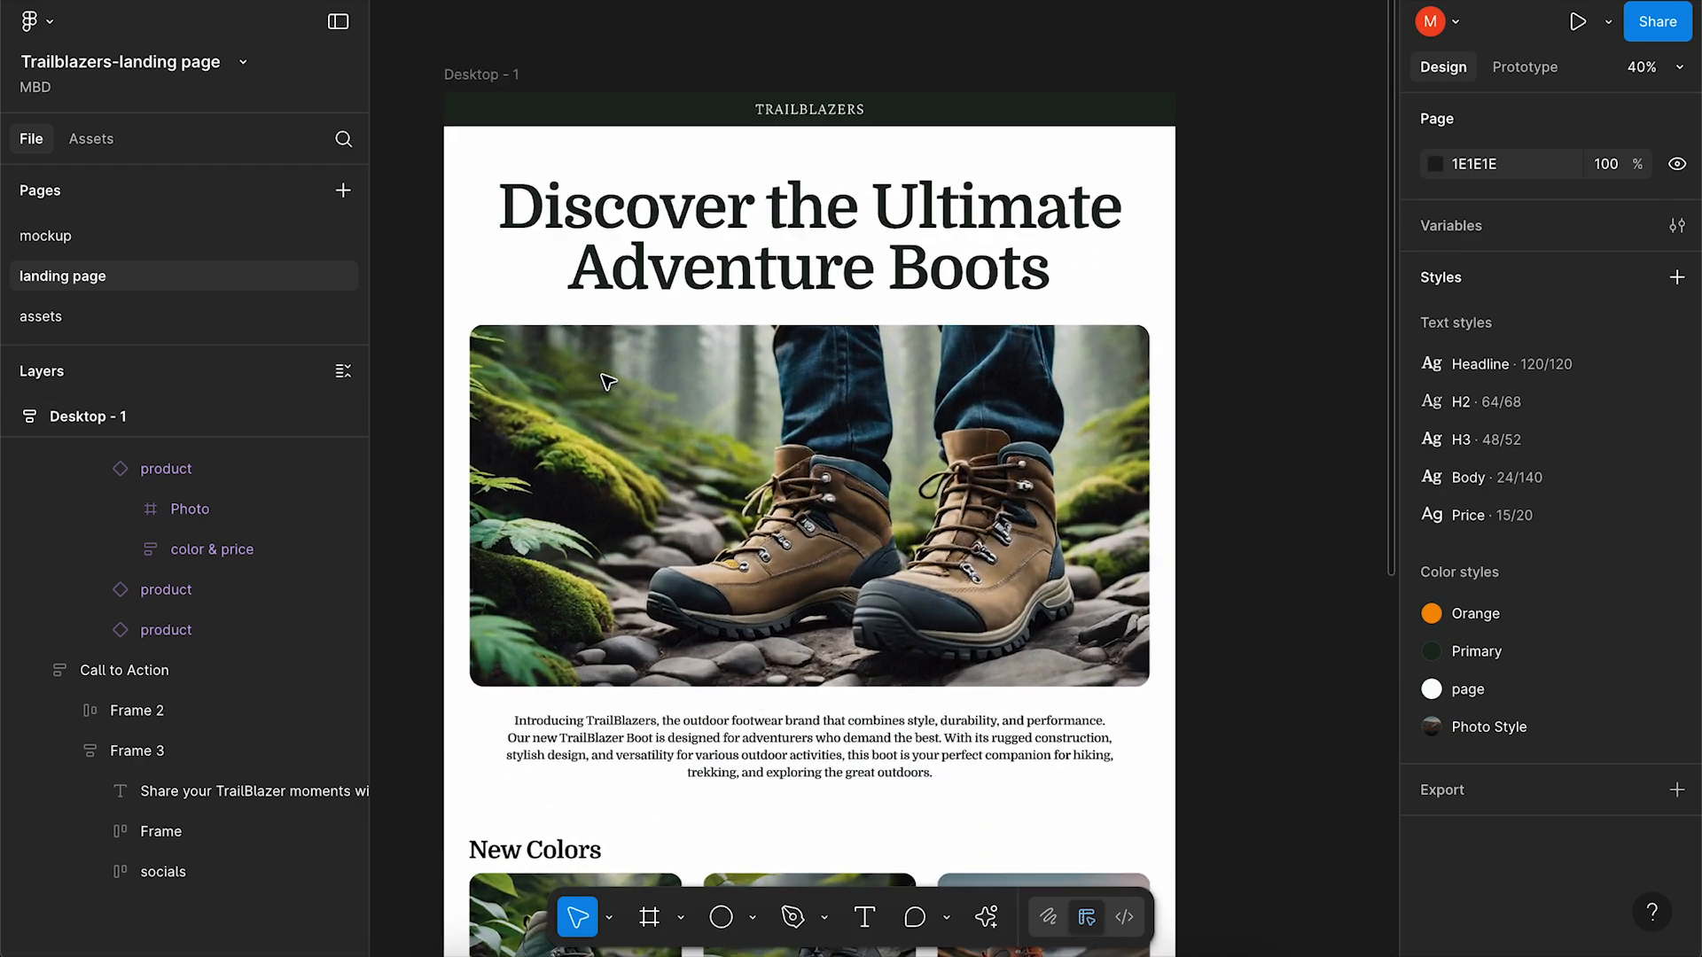